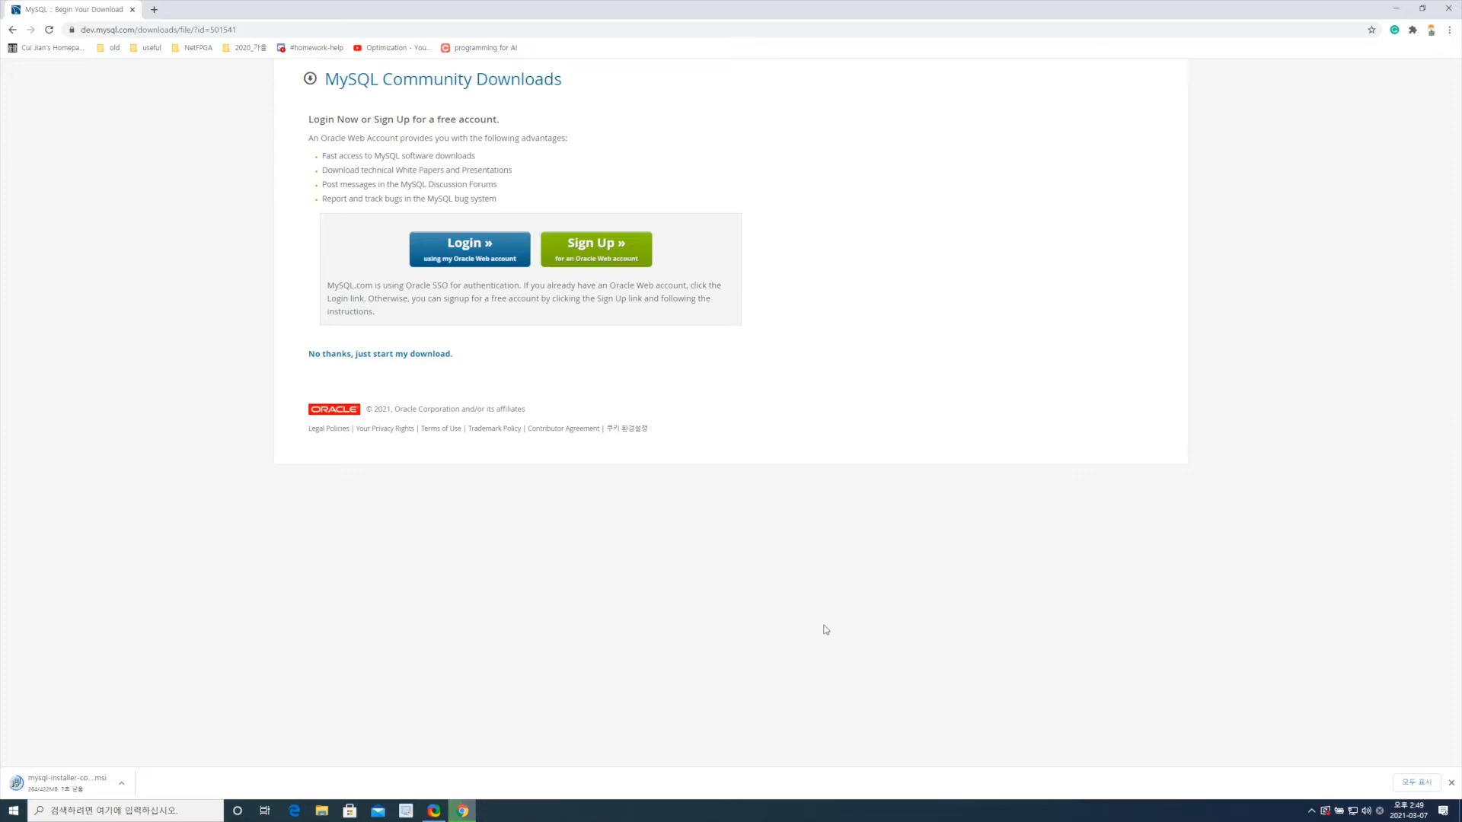
Step: Run the downloaded mysql-installer .msi file from Chrome's download bar
left_click(61, 783)
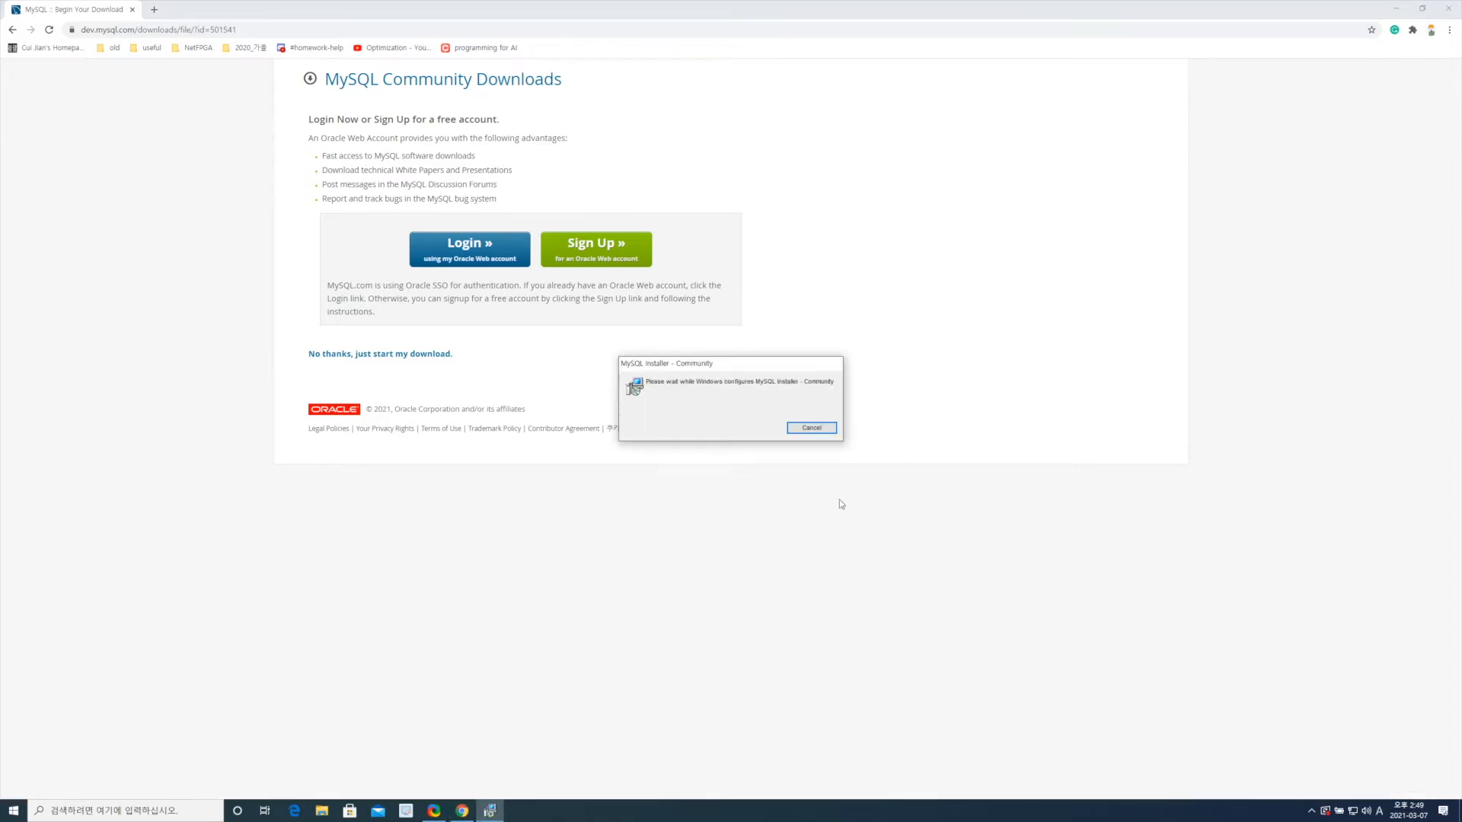
Step: Choose the Custom setup type and add MySQL Server 8.0.23 - X64 to the products to install
left_click(597, 615)
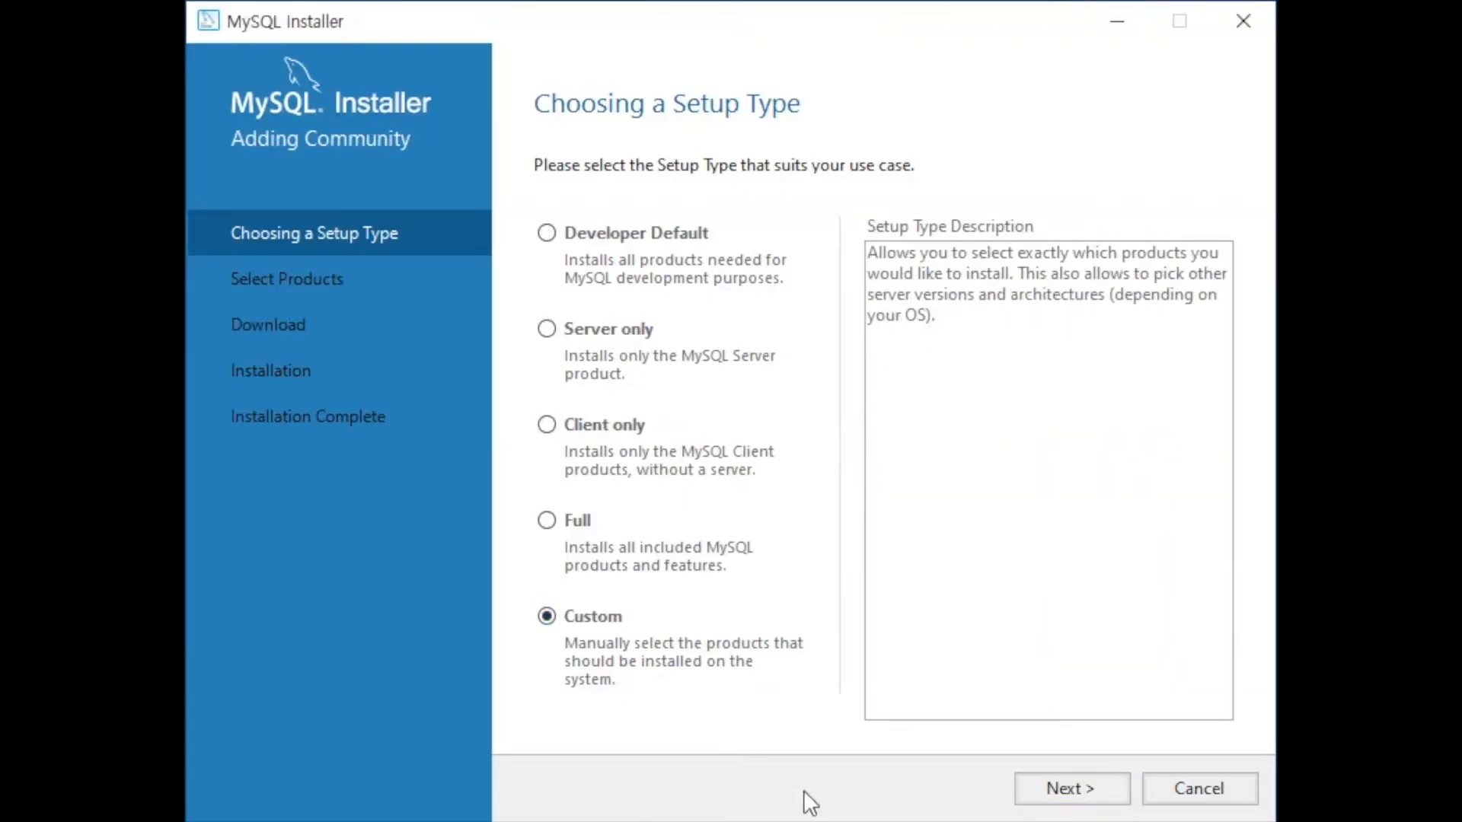
left_click(1094, 779)
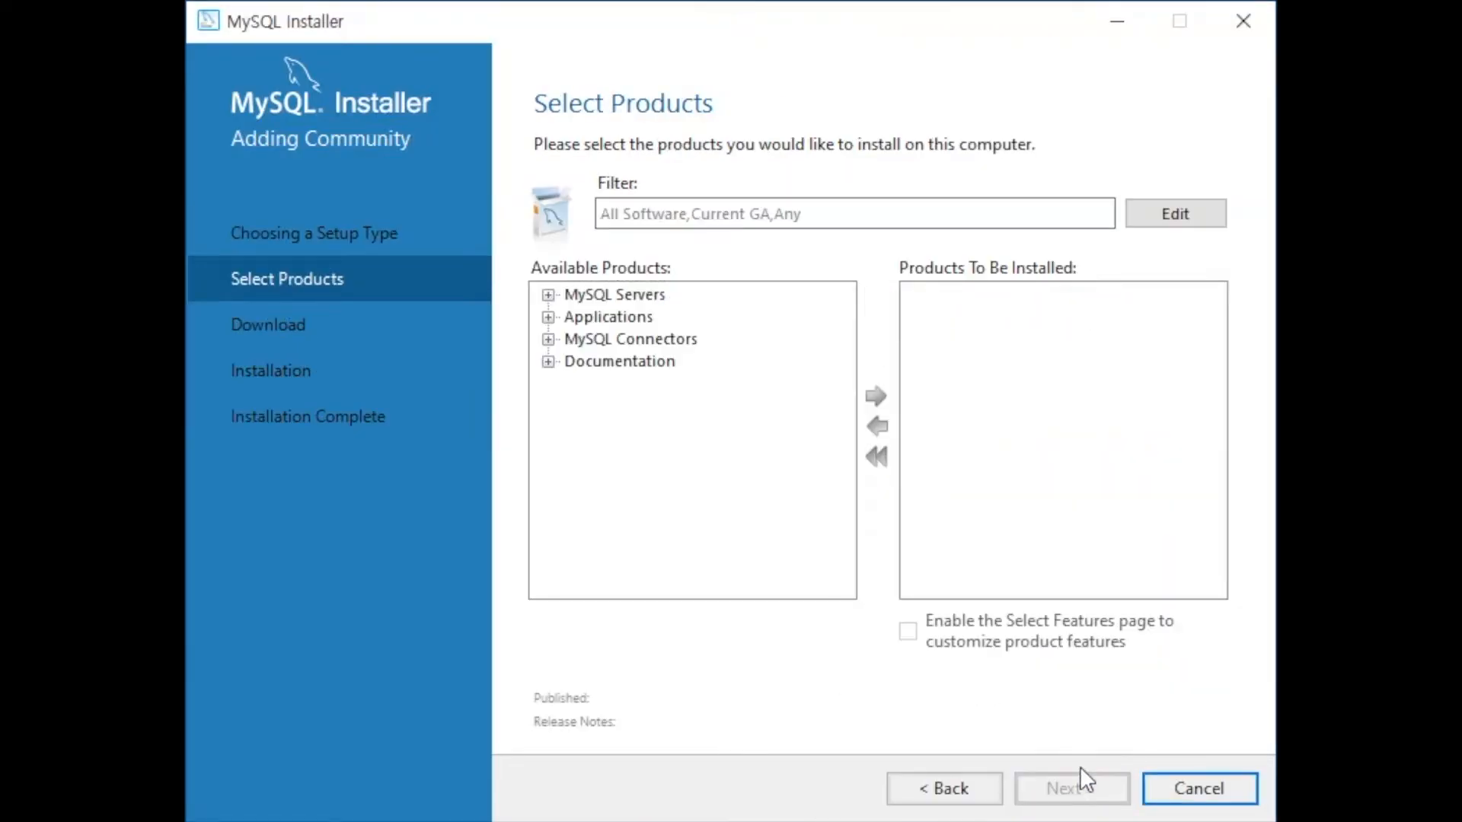
left_click(547, 295)
left_click(574, 318)
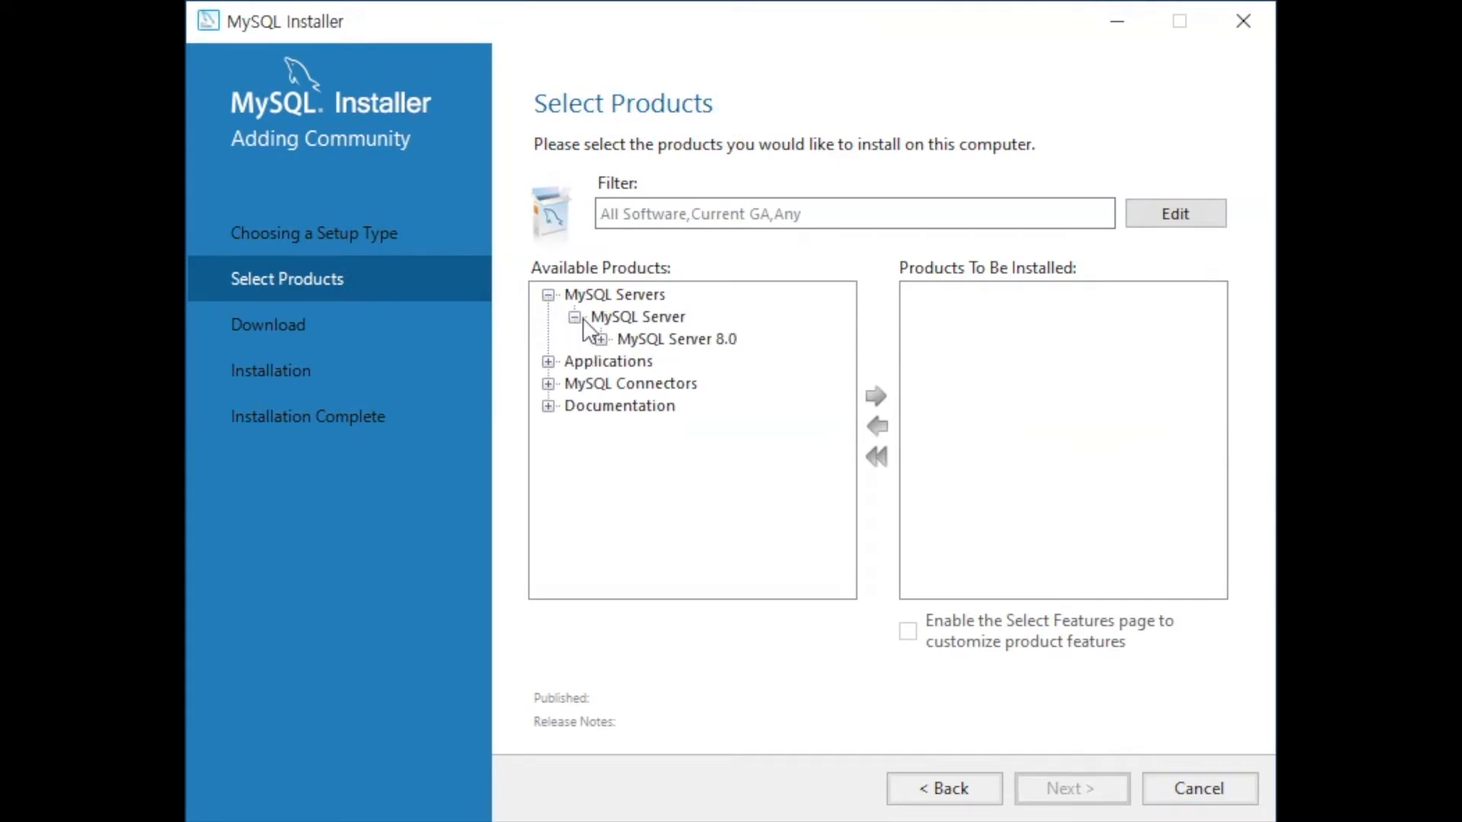
left_click(600, 339)
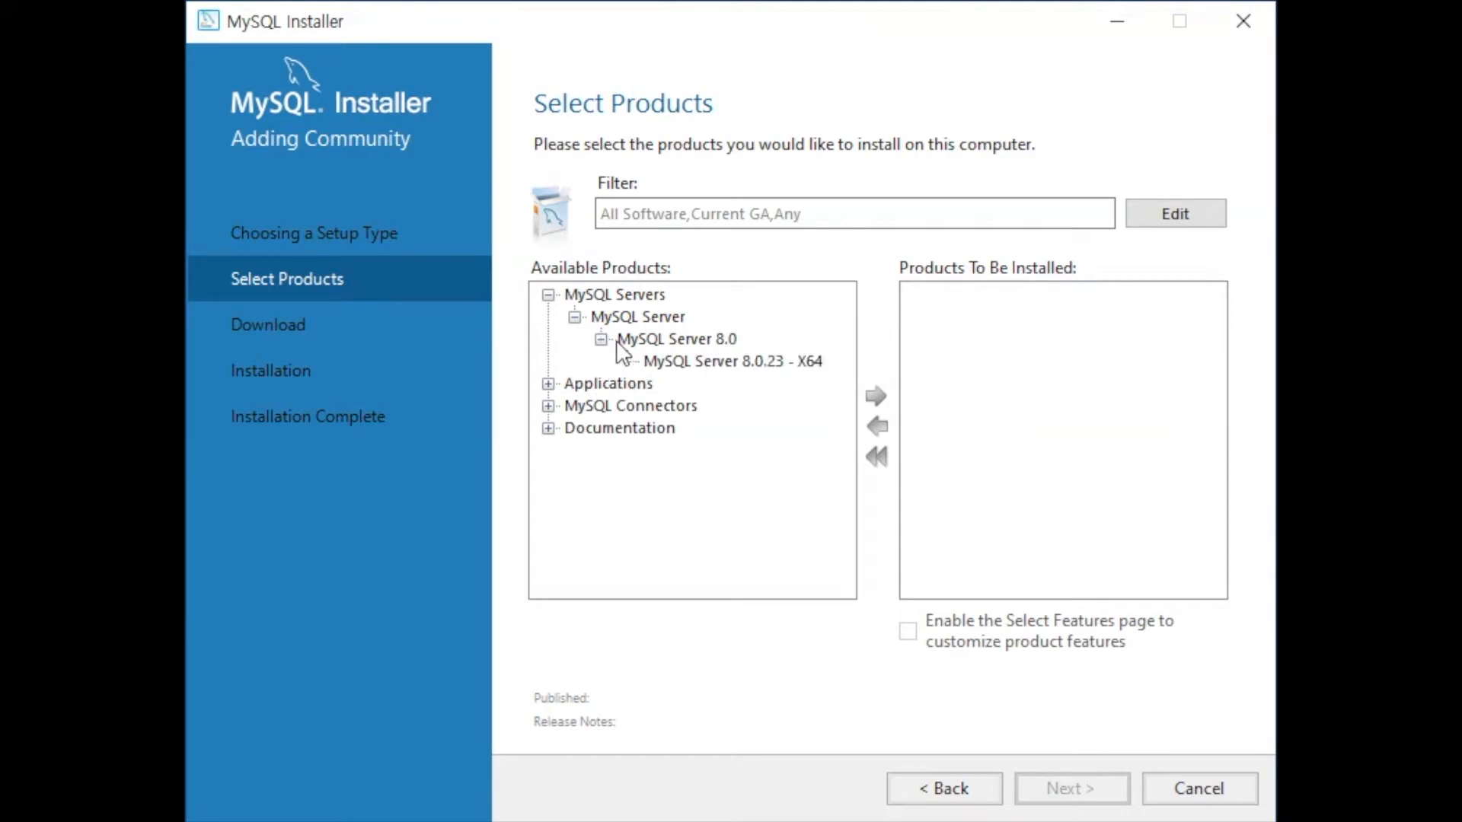
left_click(647, 363)
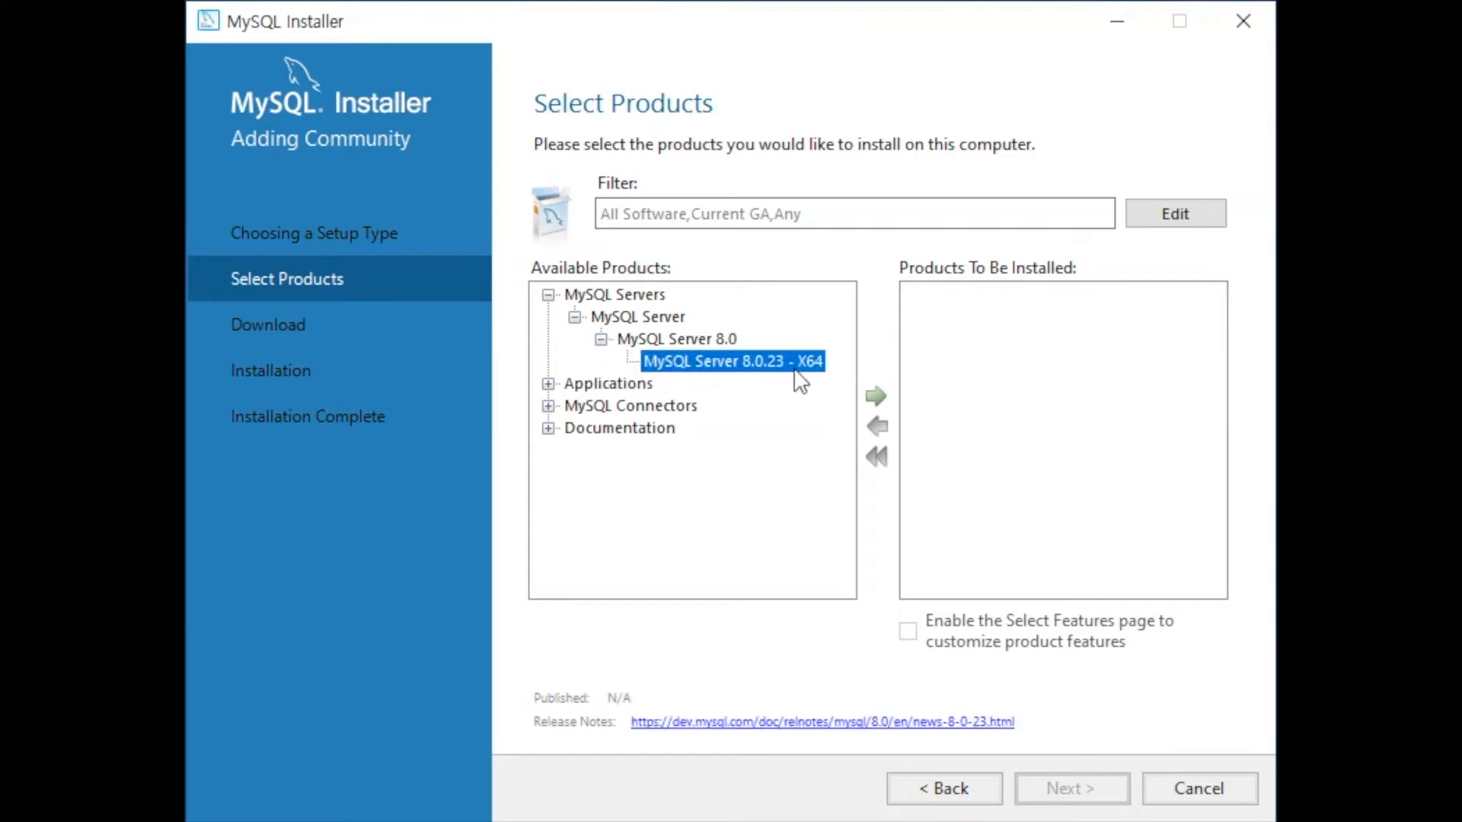
left_click(881, 389)
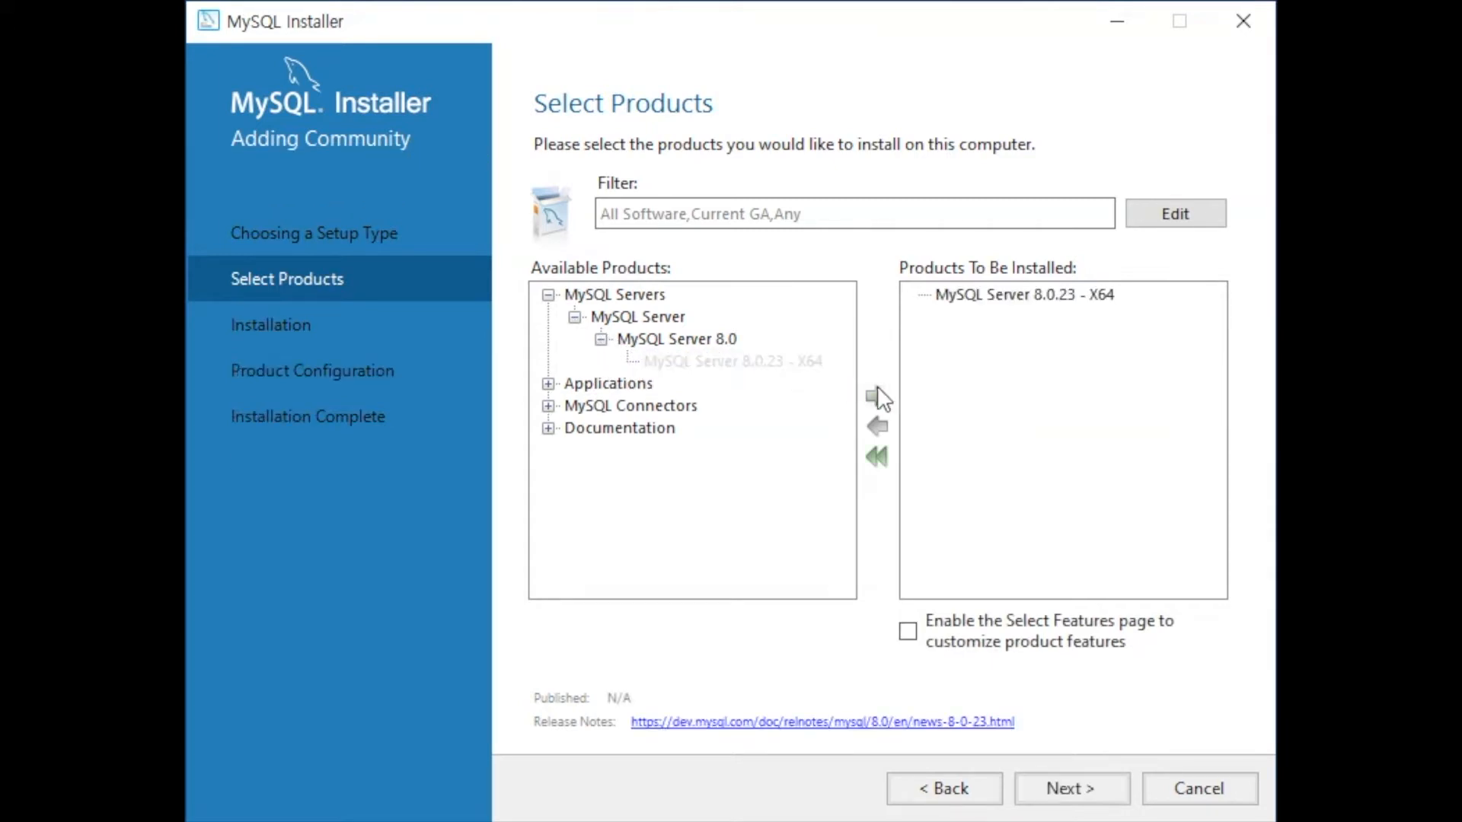
Step: Add MySQL Workbench 8.0.23 - X64 to the install list and proceed to the installation summary
left_click(548, 384)
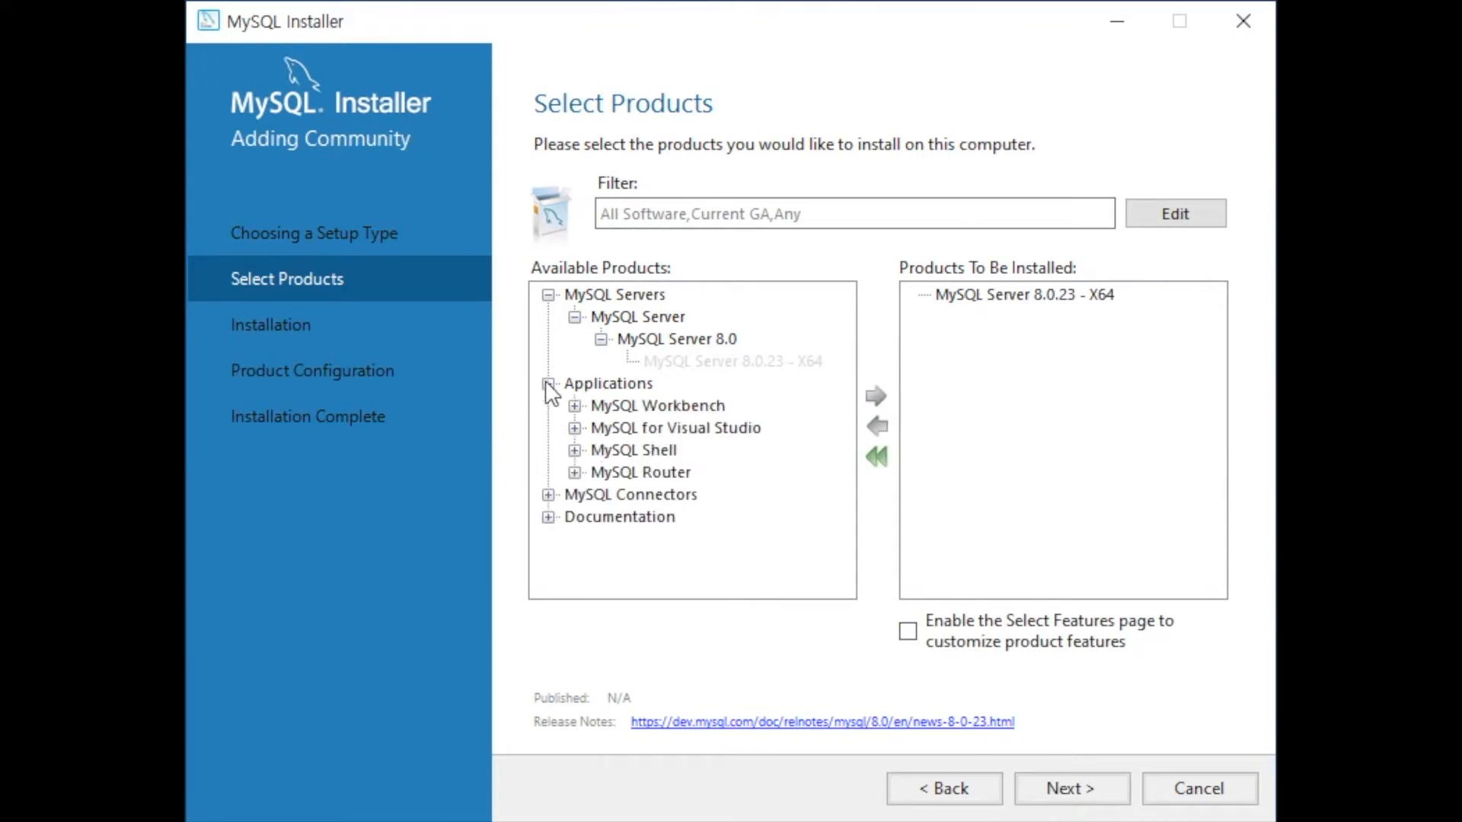
left_click(575, 407)
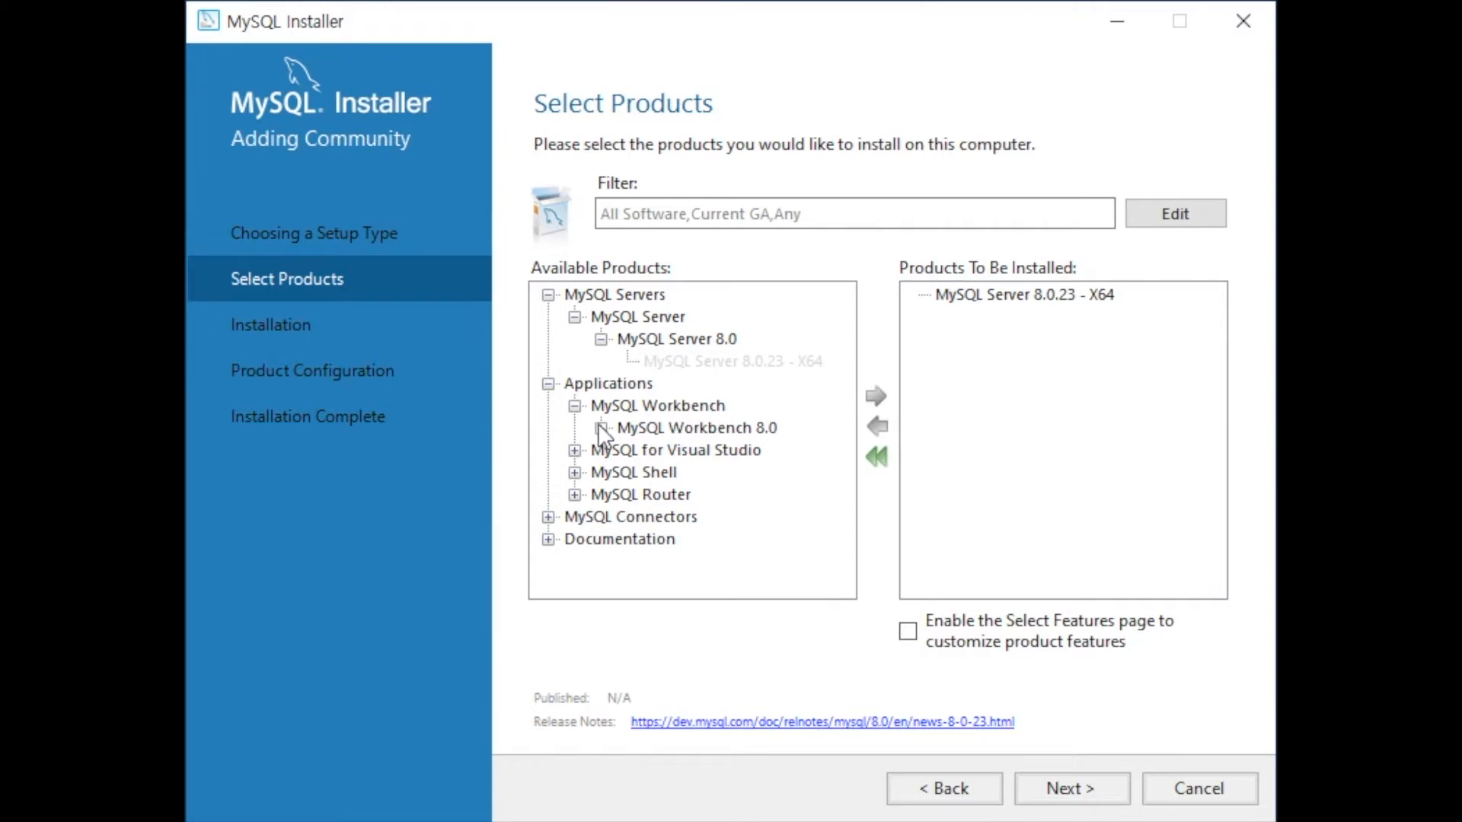
left_click(602, 428)
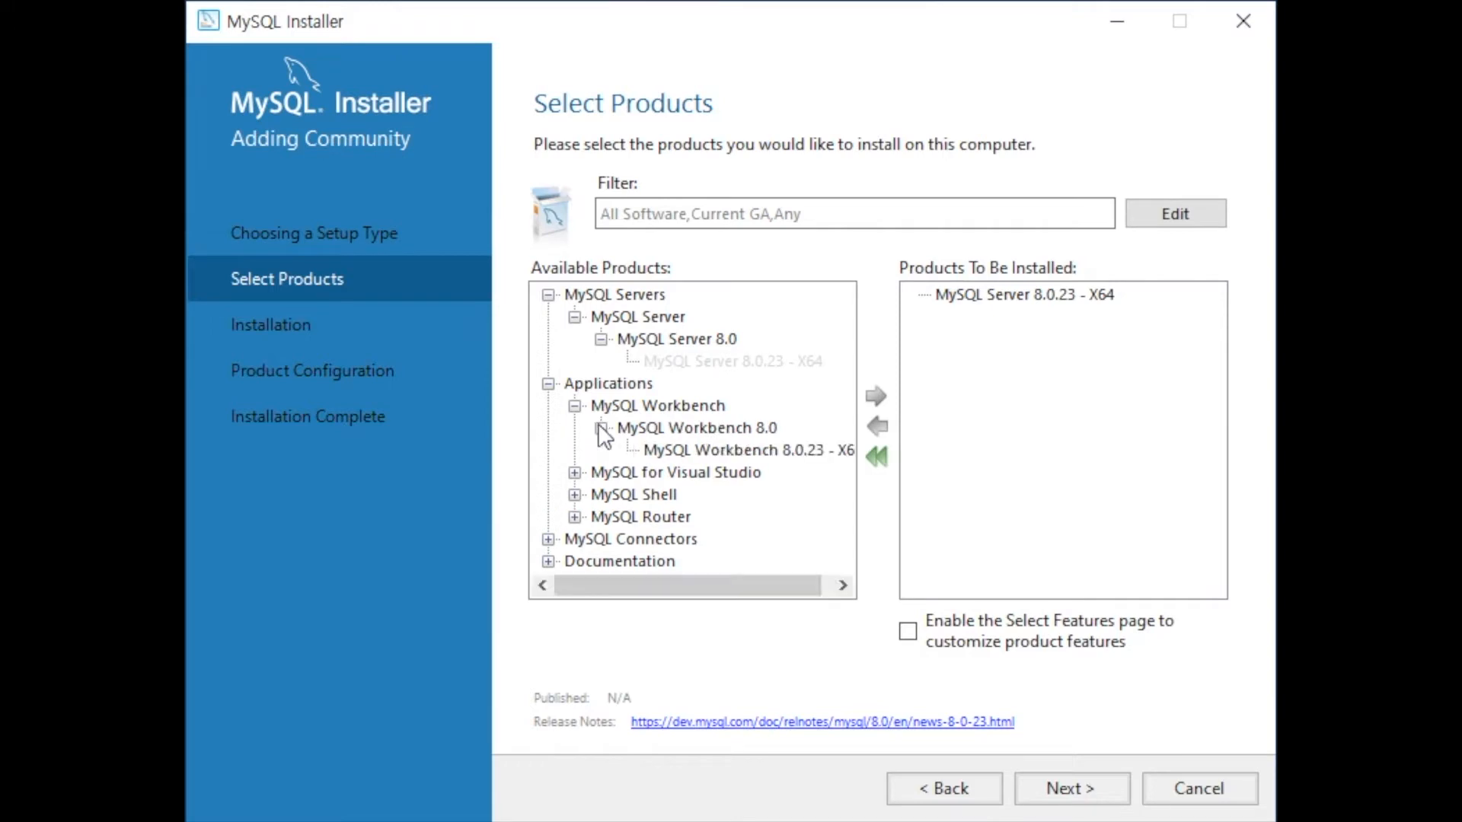
left_click(649, 452)
left_click(877, 396)
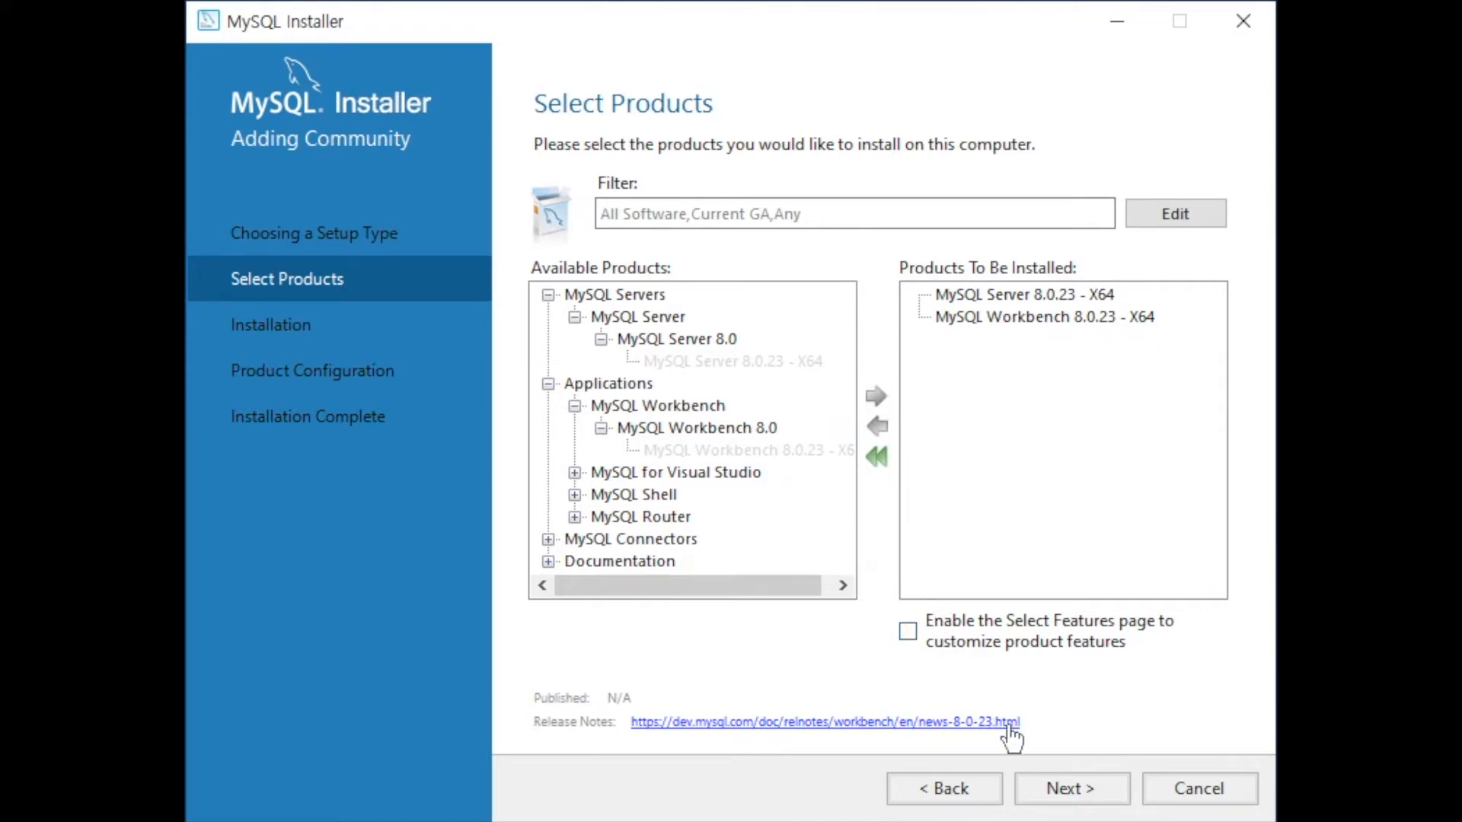
left_click(1071, 792)
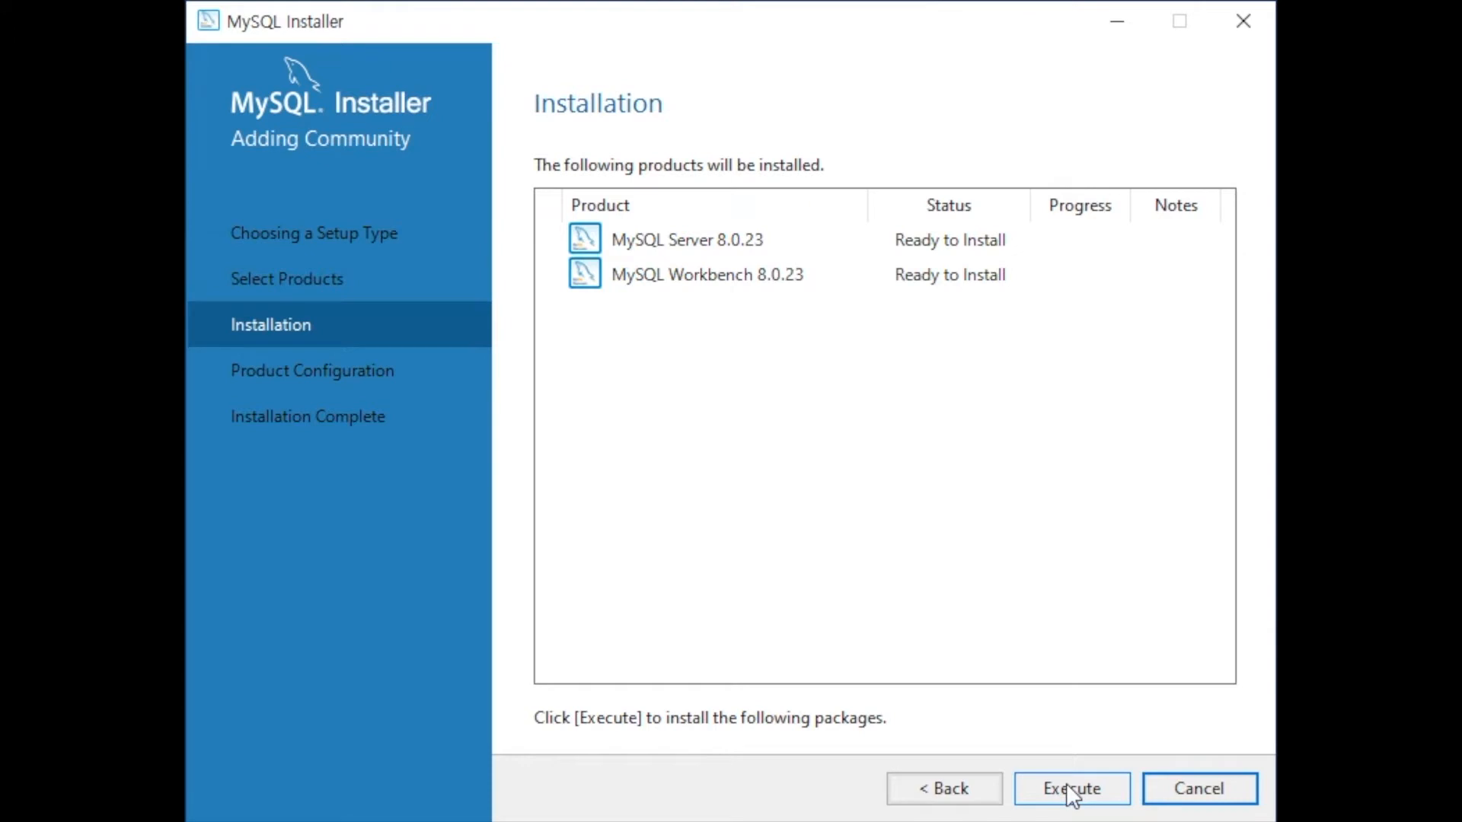
Step: Install MySQL Server 8.0.23 and Workbench 8.0.23, then start the server configuration
left_click(1068, 789)
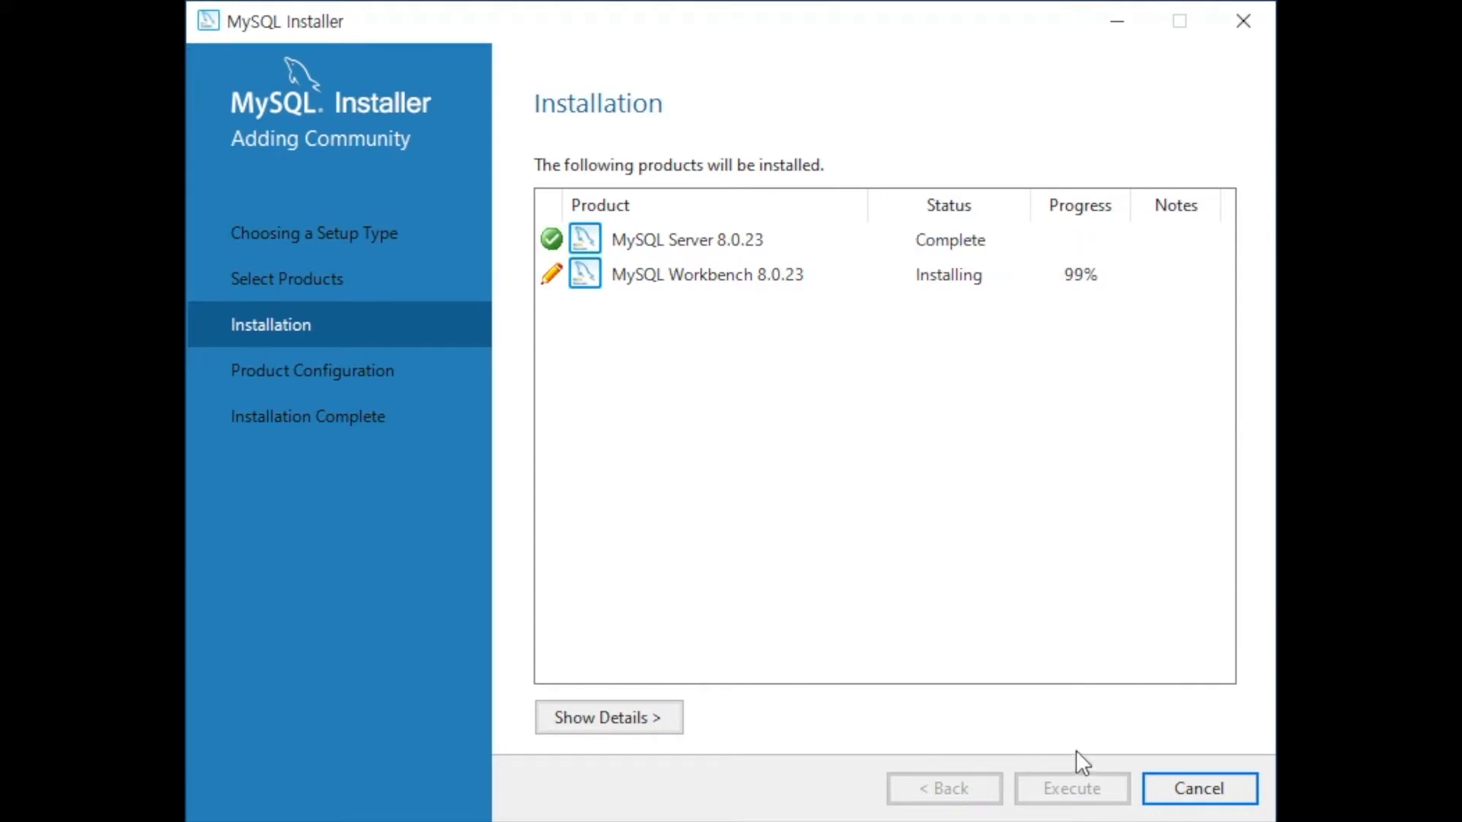
left_click(1071, 784)
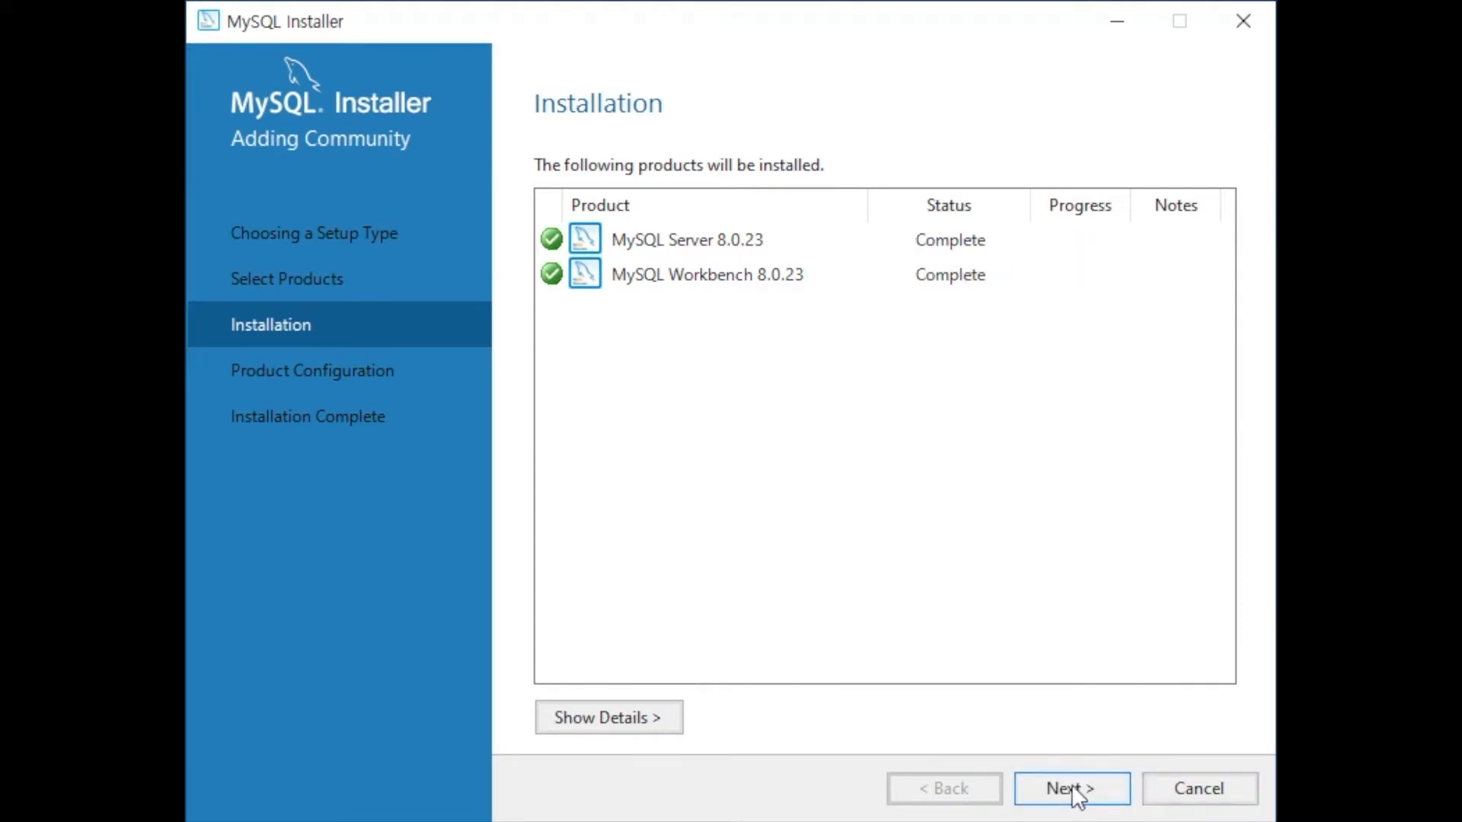
left_click(1069, 784)
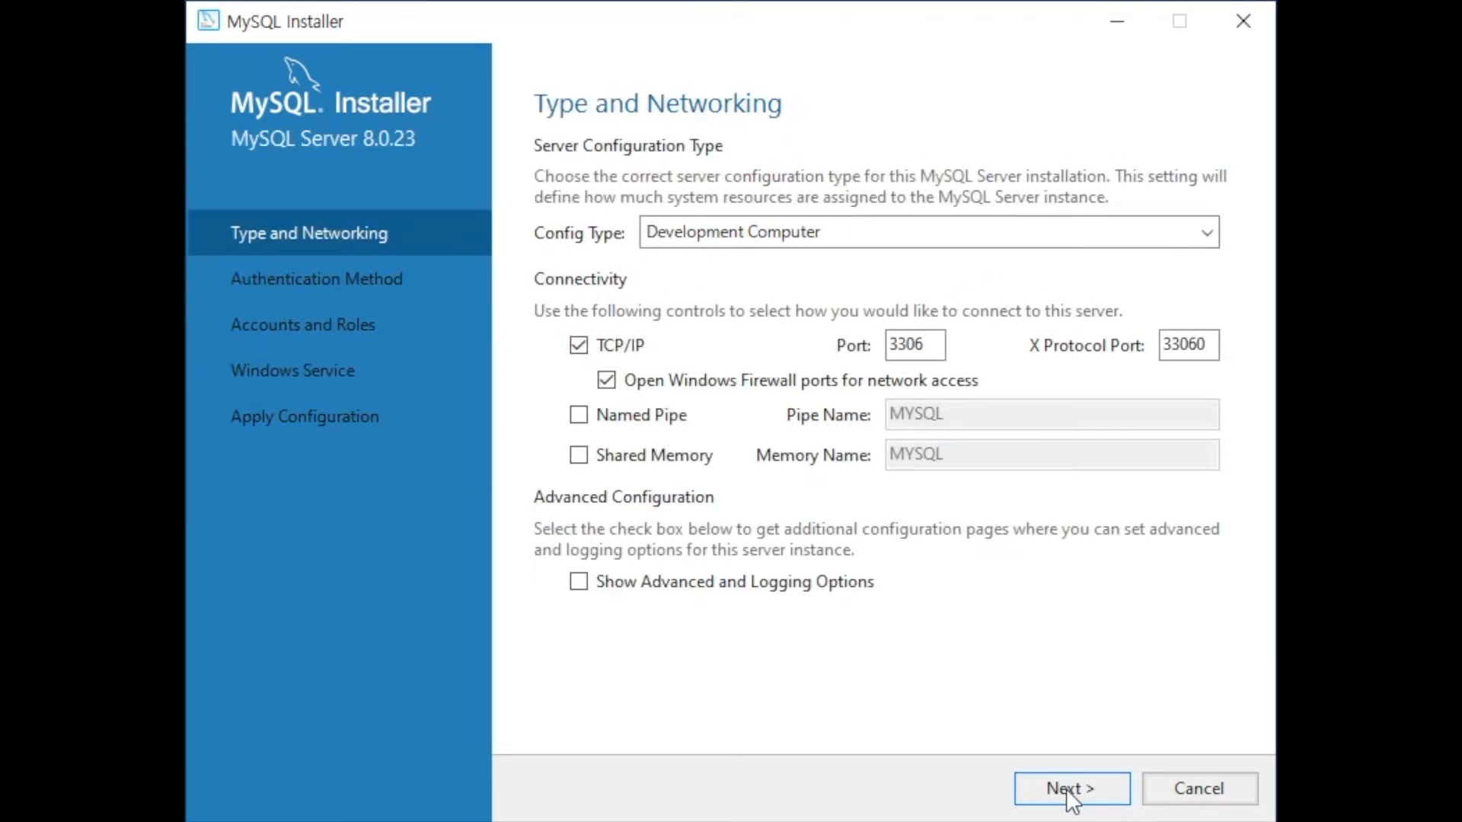
Step: Keep default networking, authentication and MySQL80 service settings, and set the root password
left_click(1069, 790)
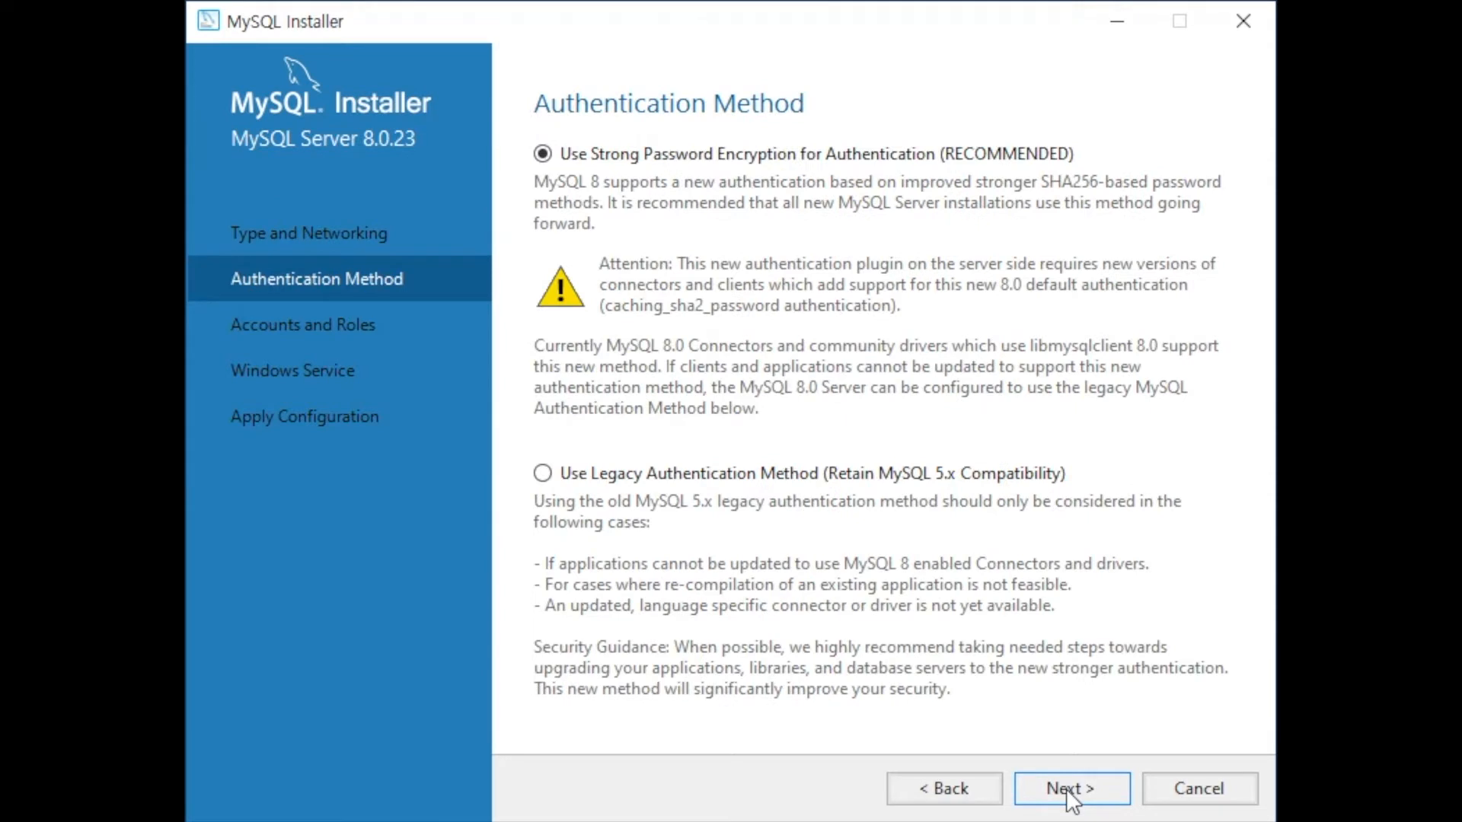
left_click(1066, 788)
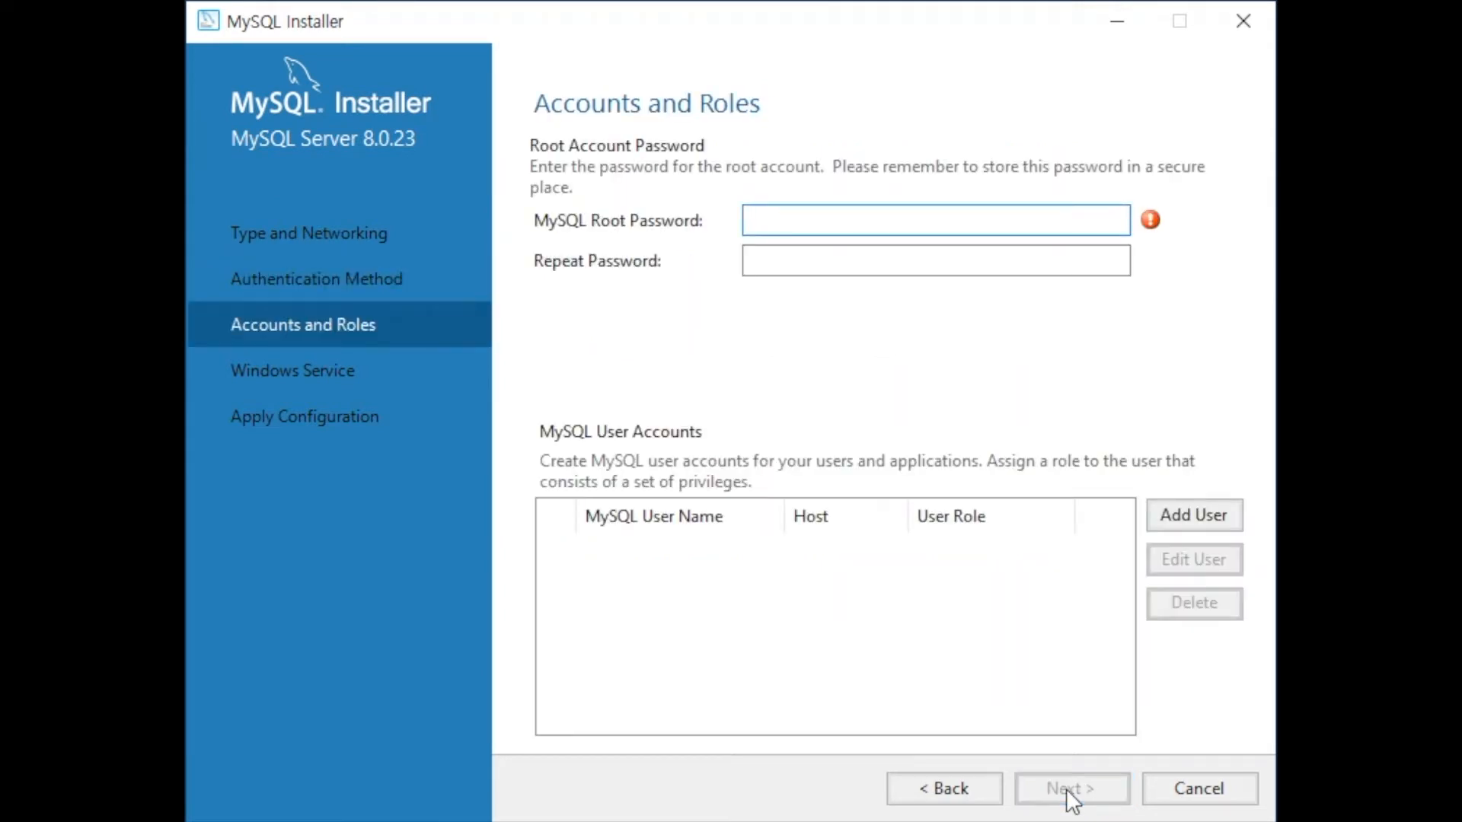
type("•••••••••••")
key("Tab")
type("•••••••••••")
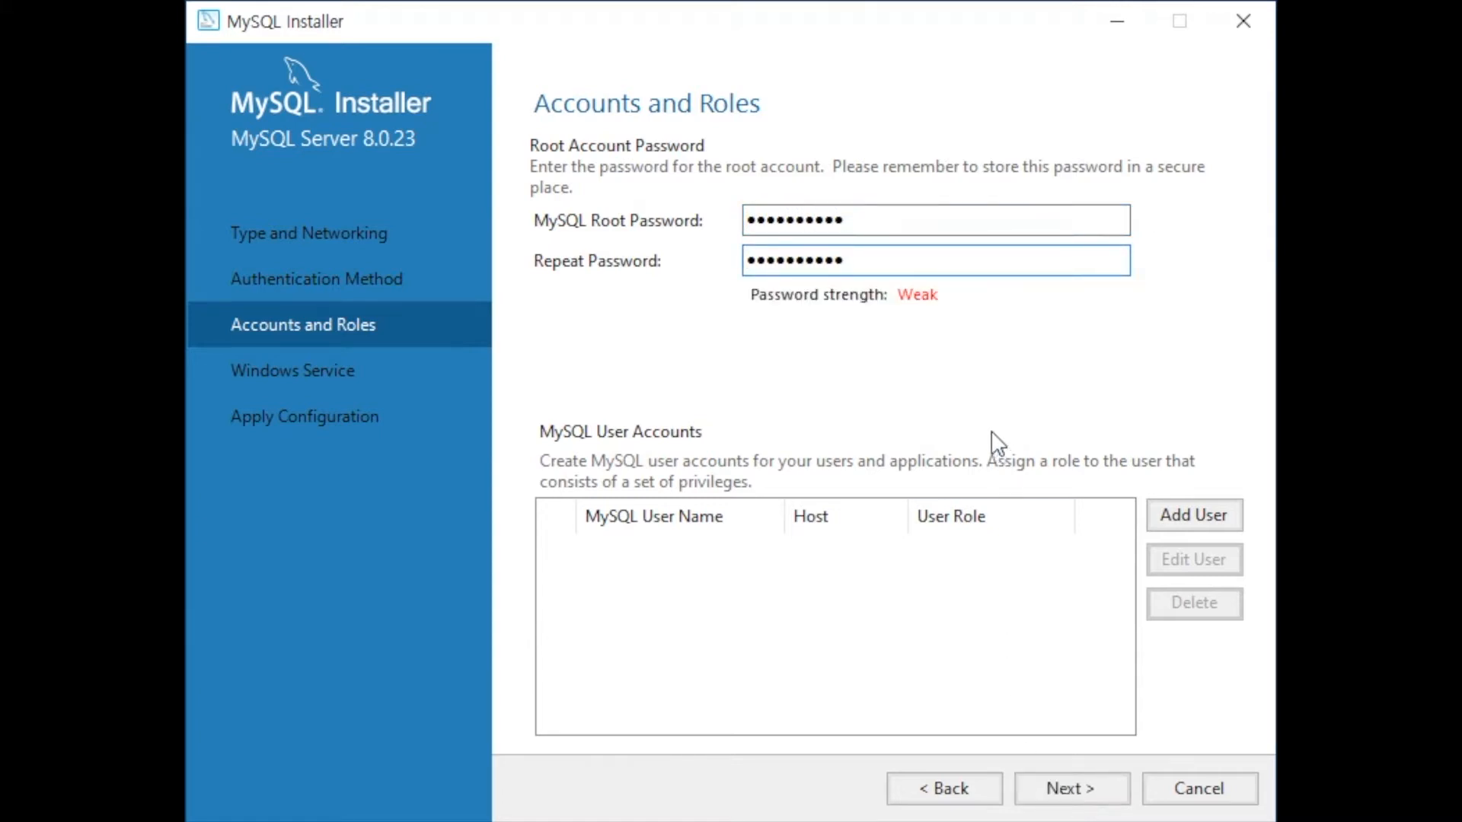
key("Tab")
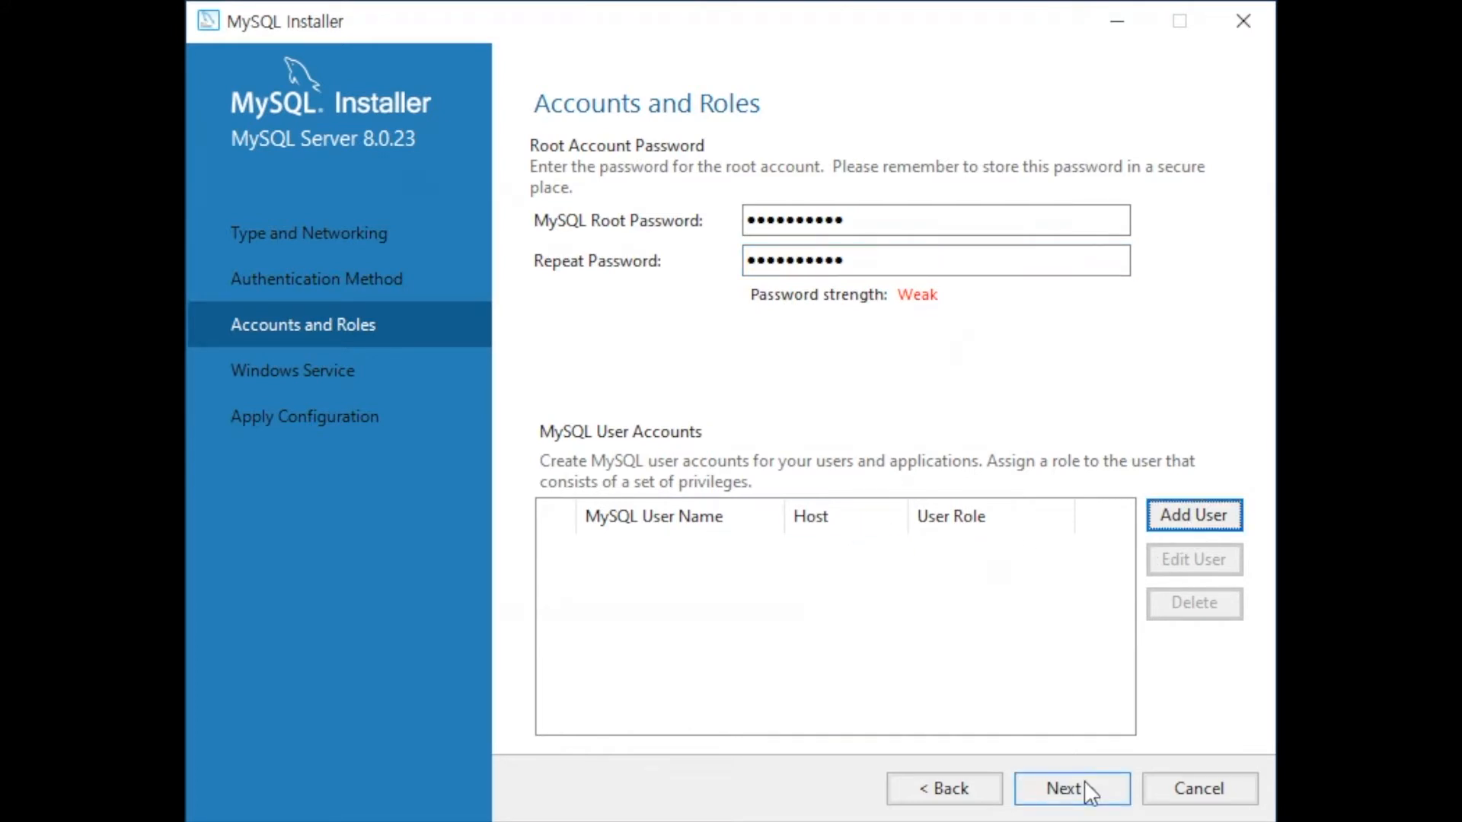
left_click(1086, 784)
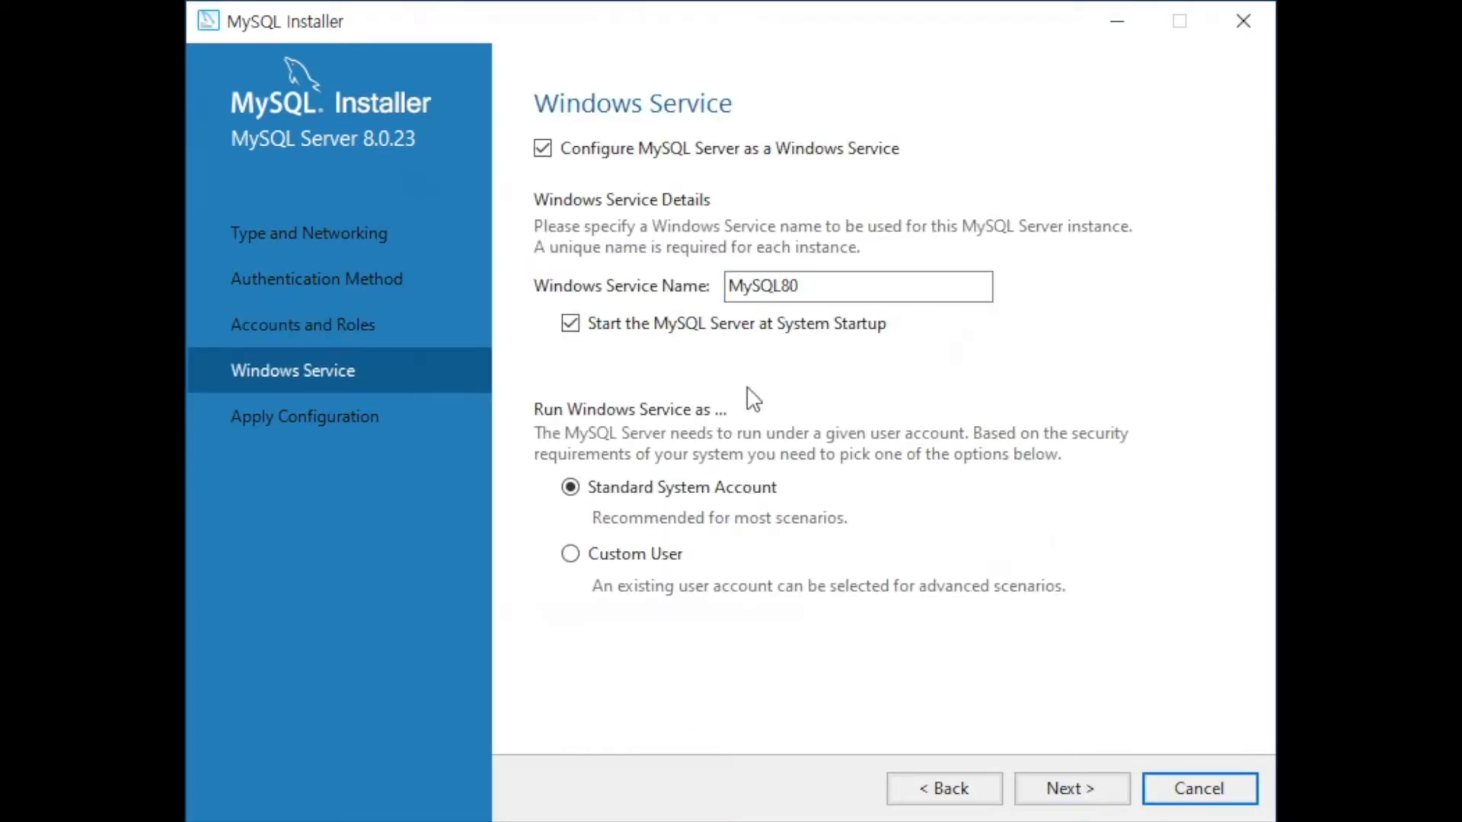
left_click(1086, 804)
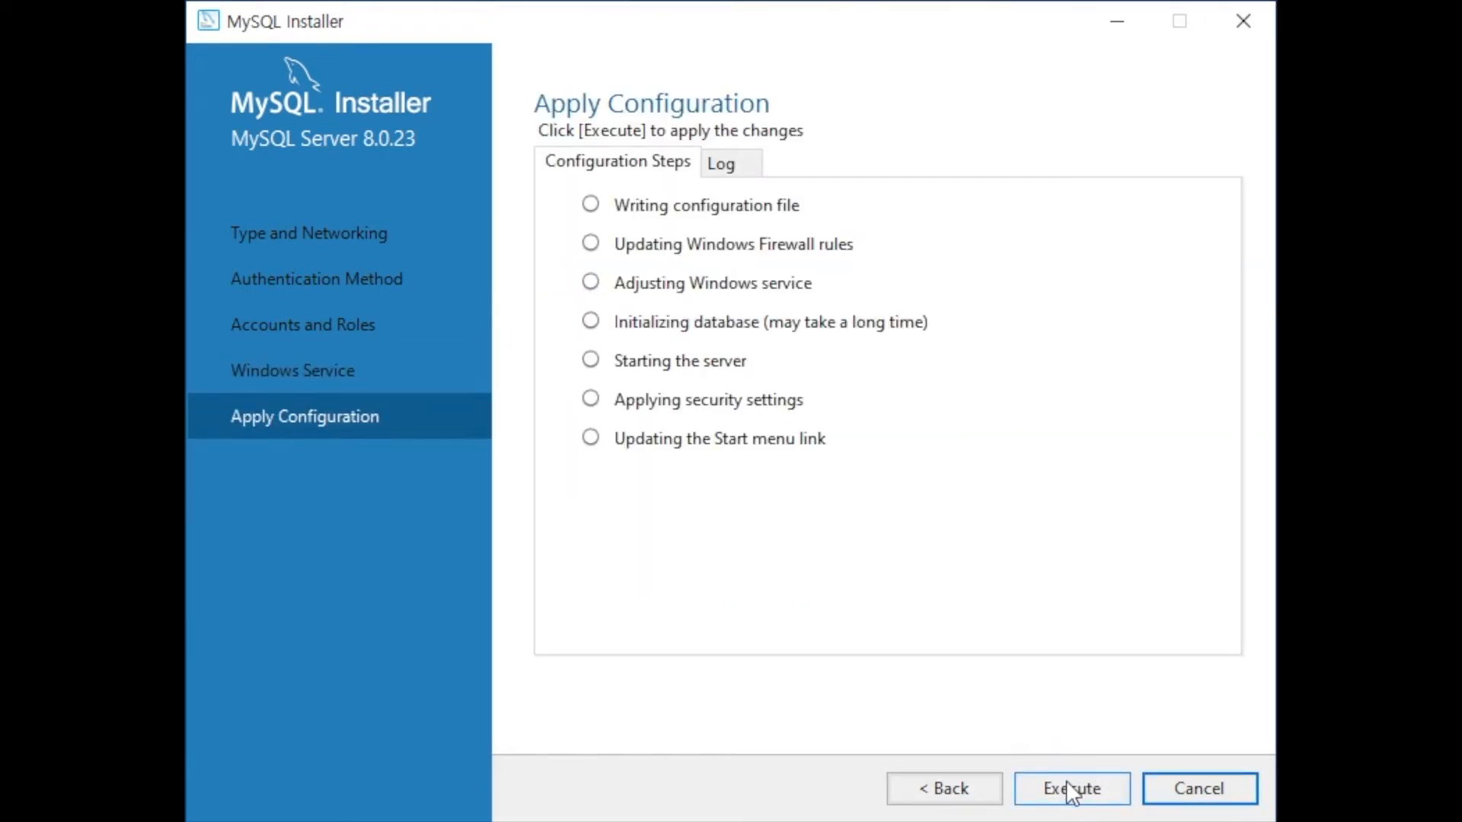
Step: Apply the MySQL Server 8.0.23 configuration and finish setup with Workbench launching
left_click(1067, 781)
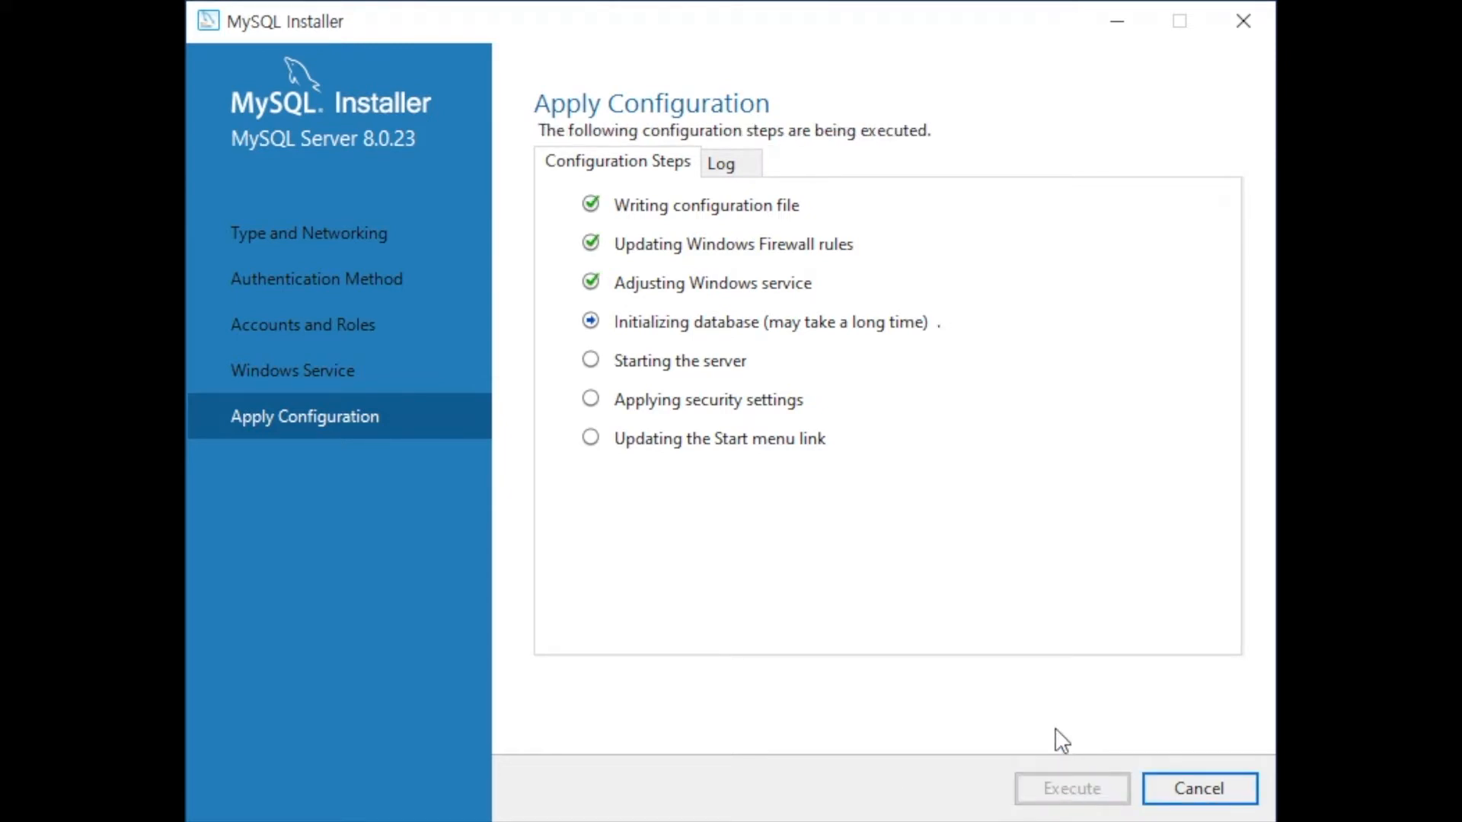
left_click(1160, 799)
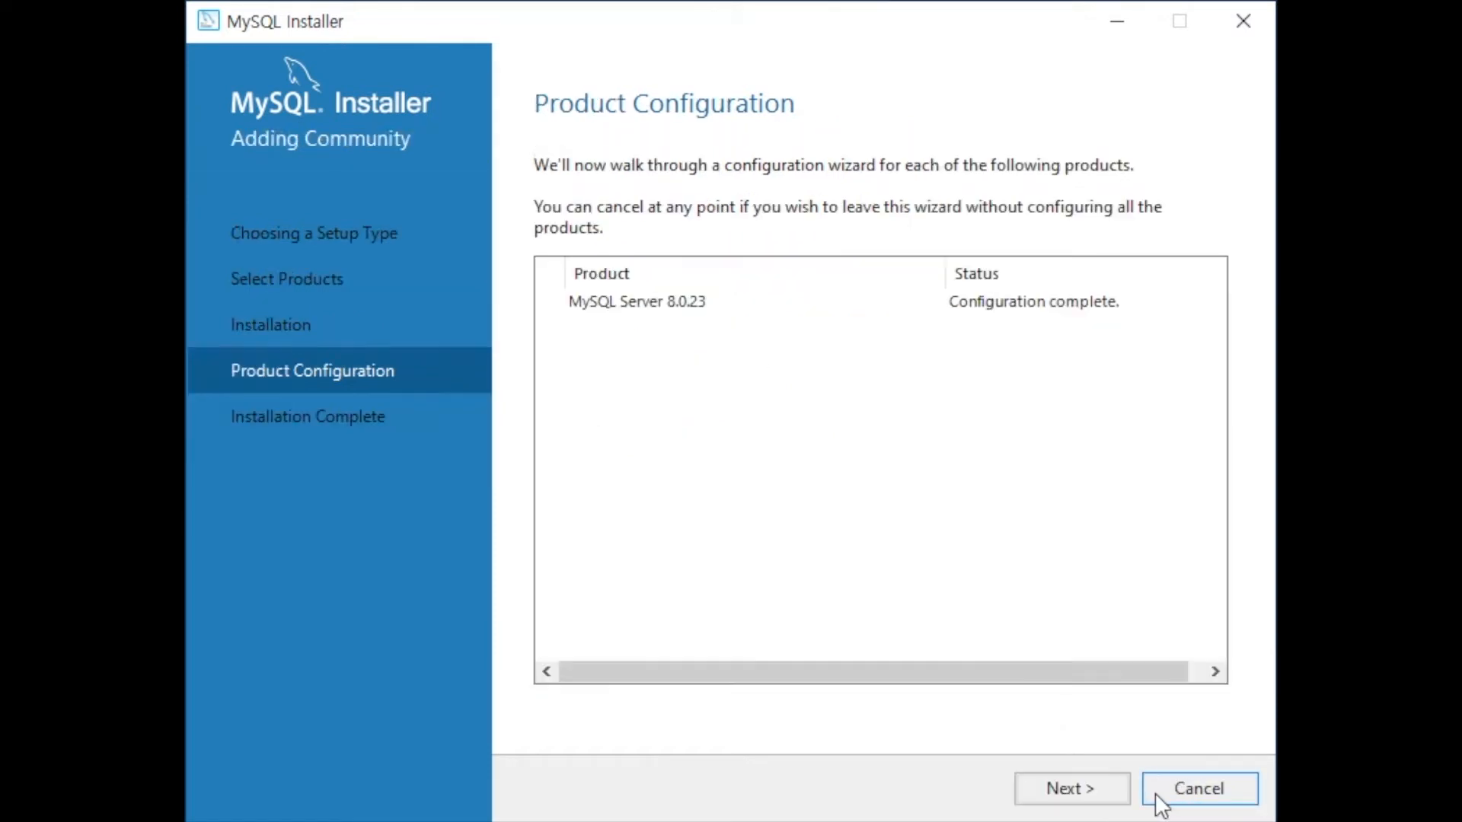
left_click(1099, 799)
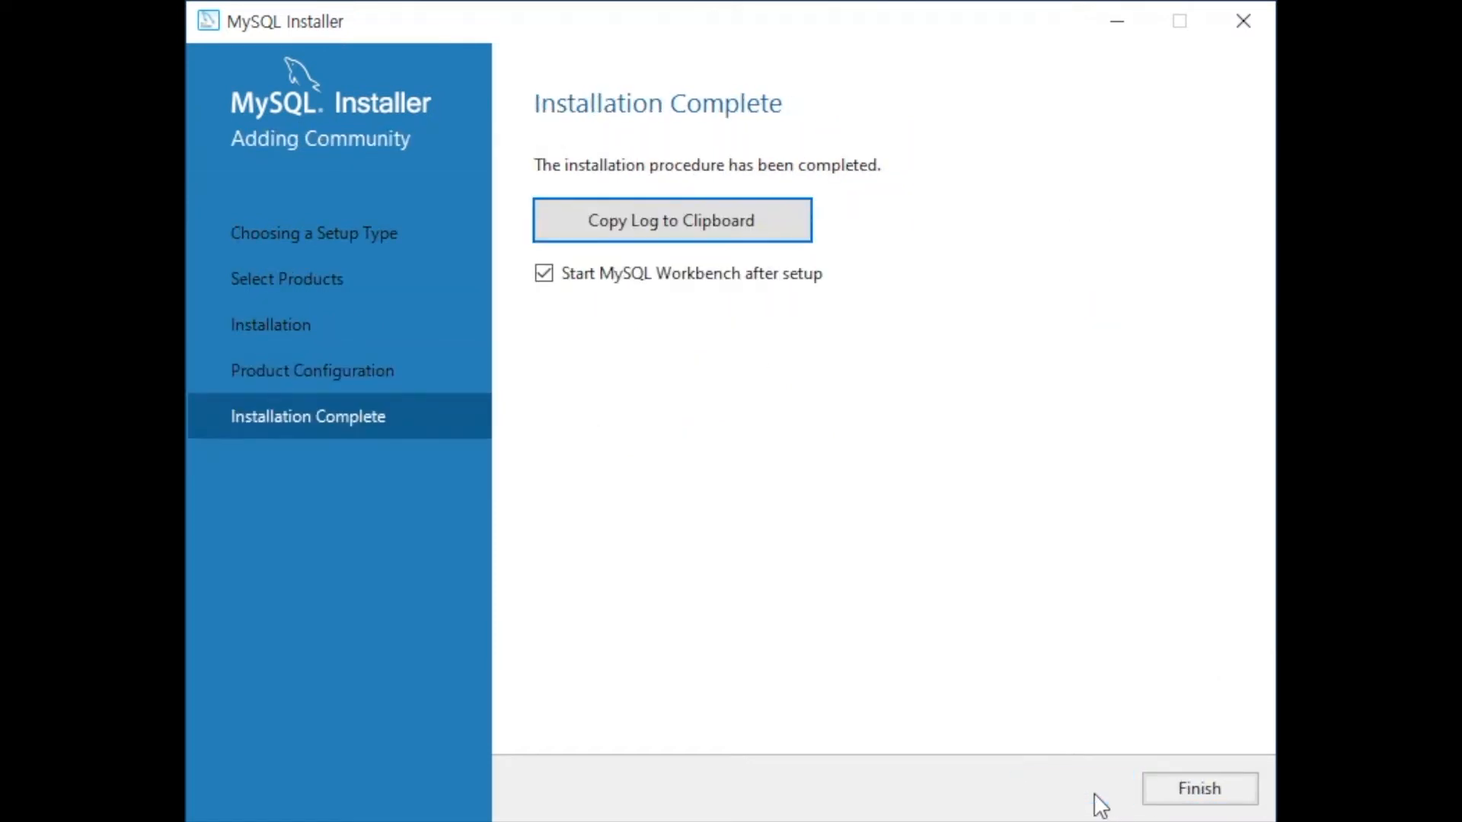
left_click(1210, 780)
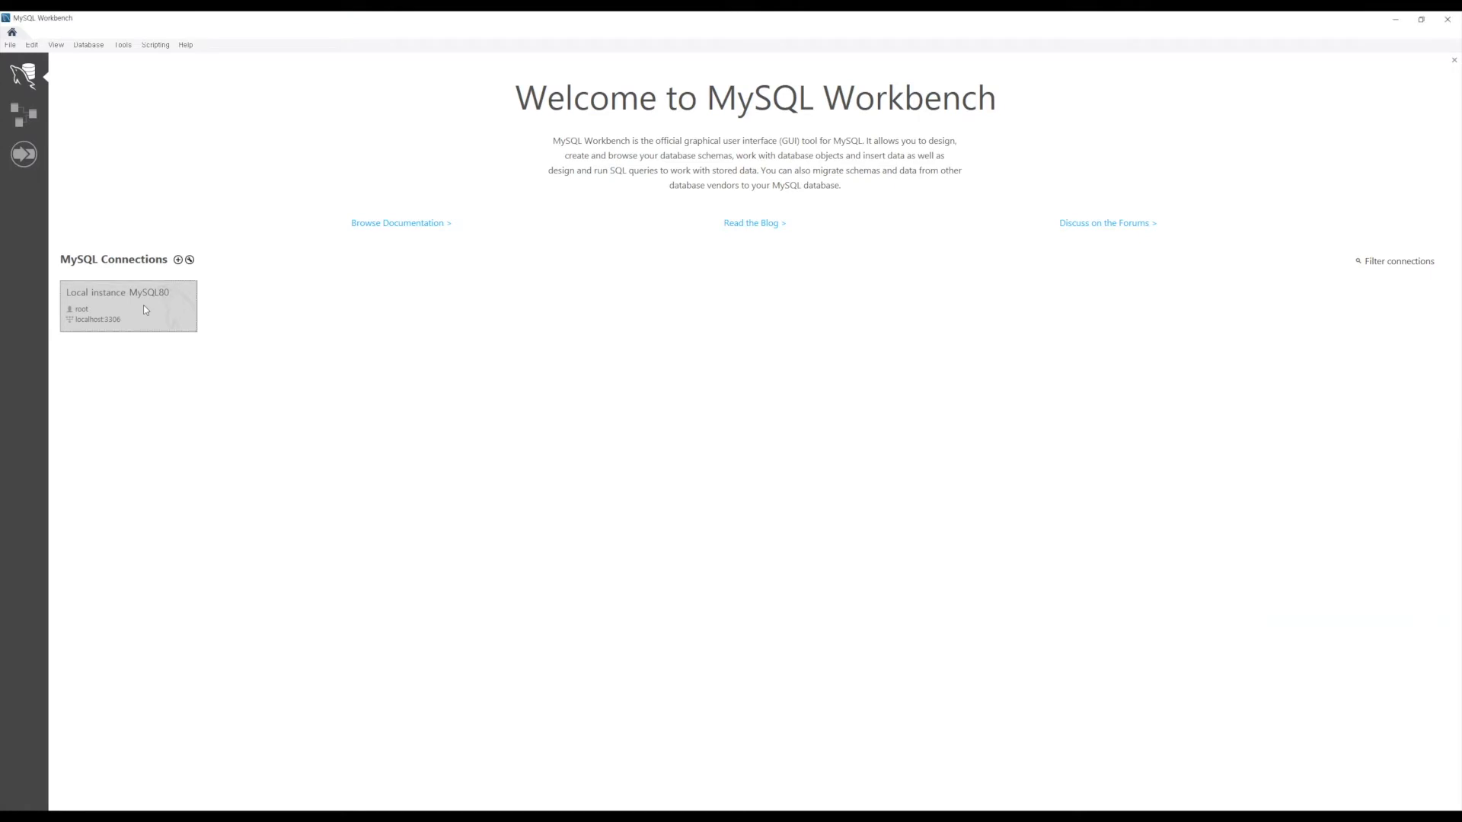
Step: Connect to Local instance MySQL80 using the root account password
left_click(168, 315)
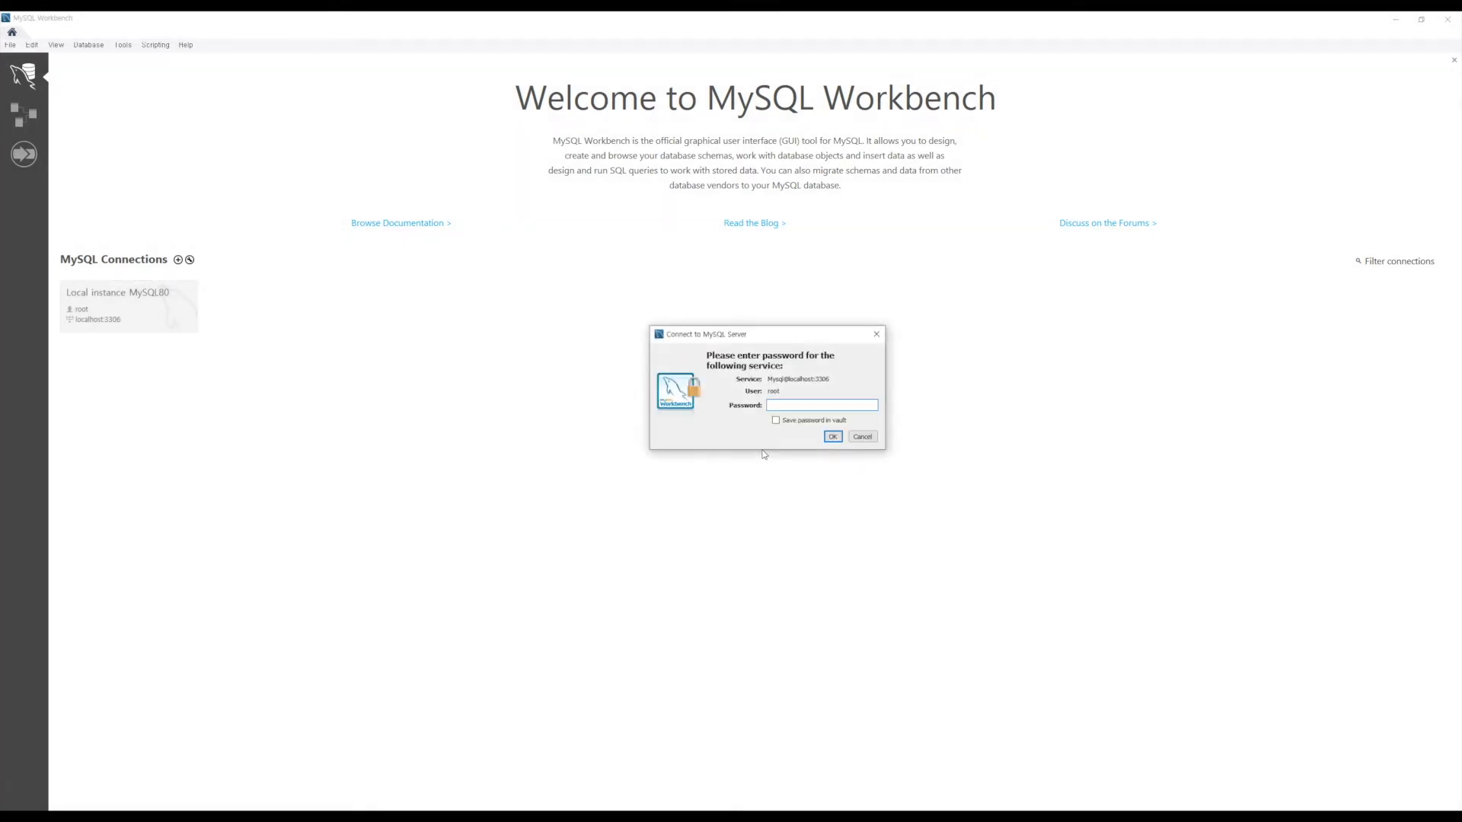
type("**********")
key("Return")
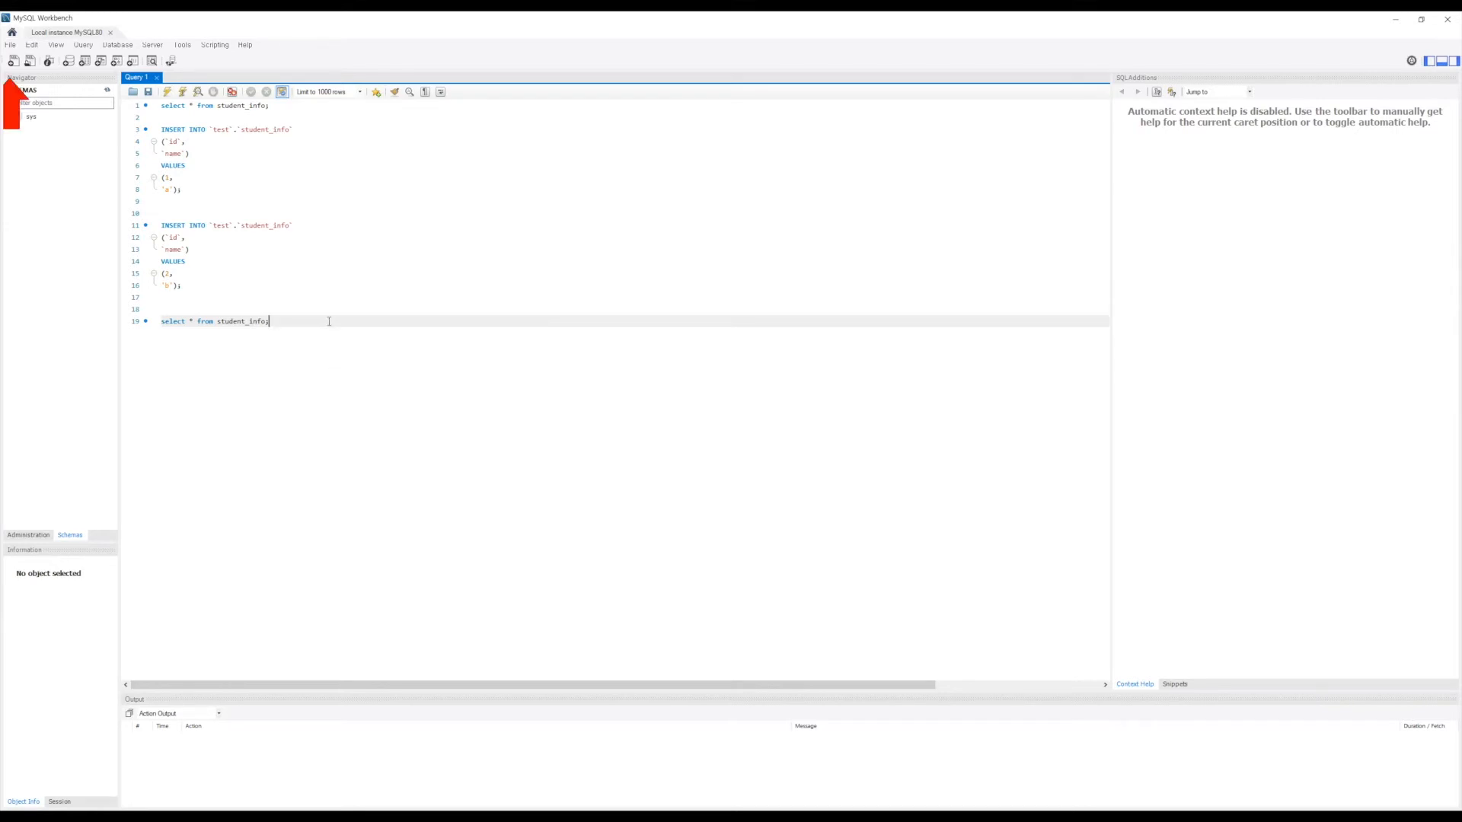
Step: Create the schema my_schema by applying its CREATE SCHEMA script, then select it
left_click(80, 327)
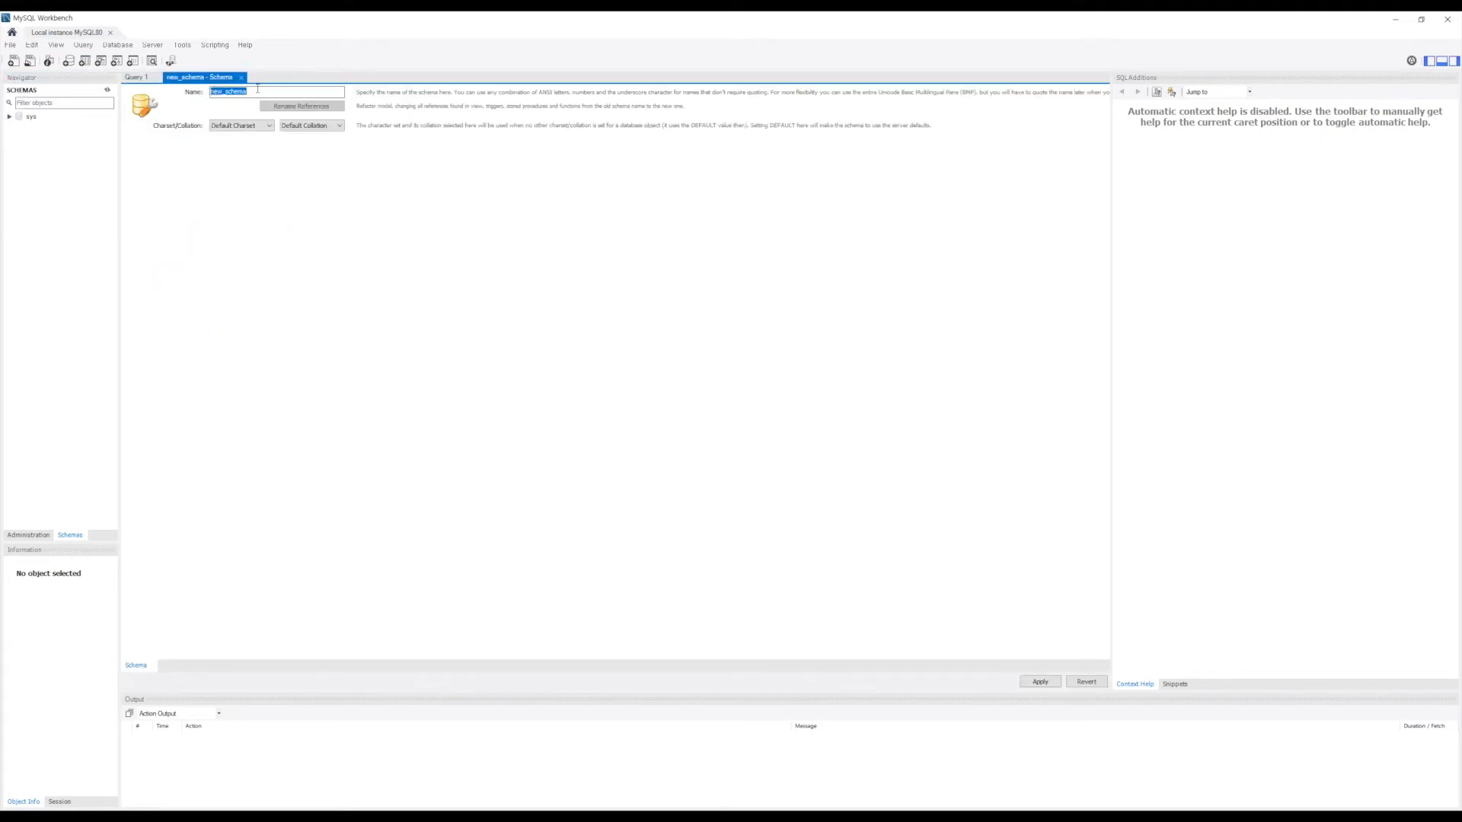
type("my_schema")
left_click(1040, 682)
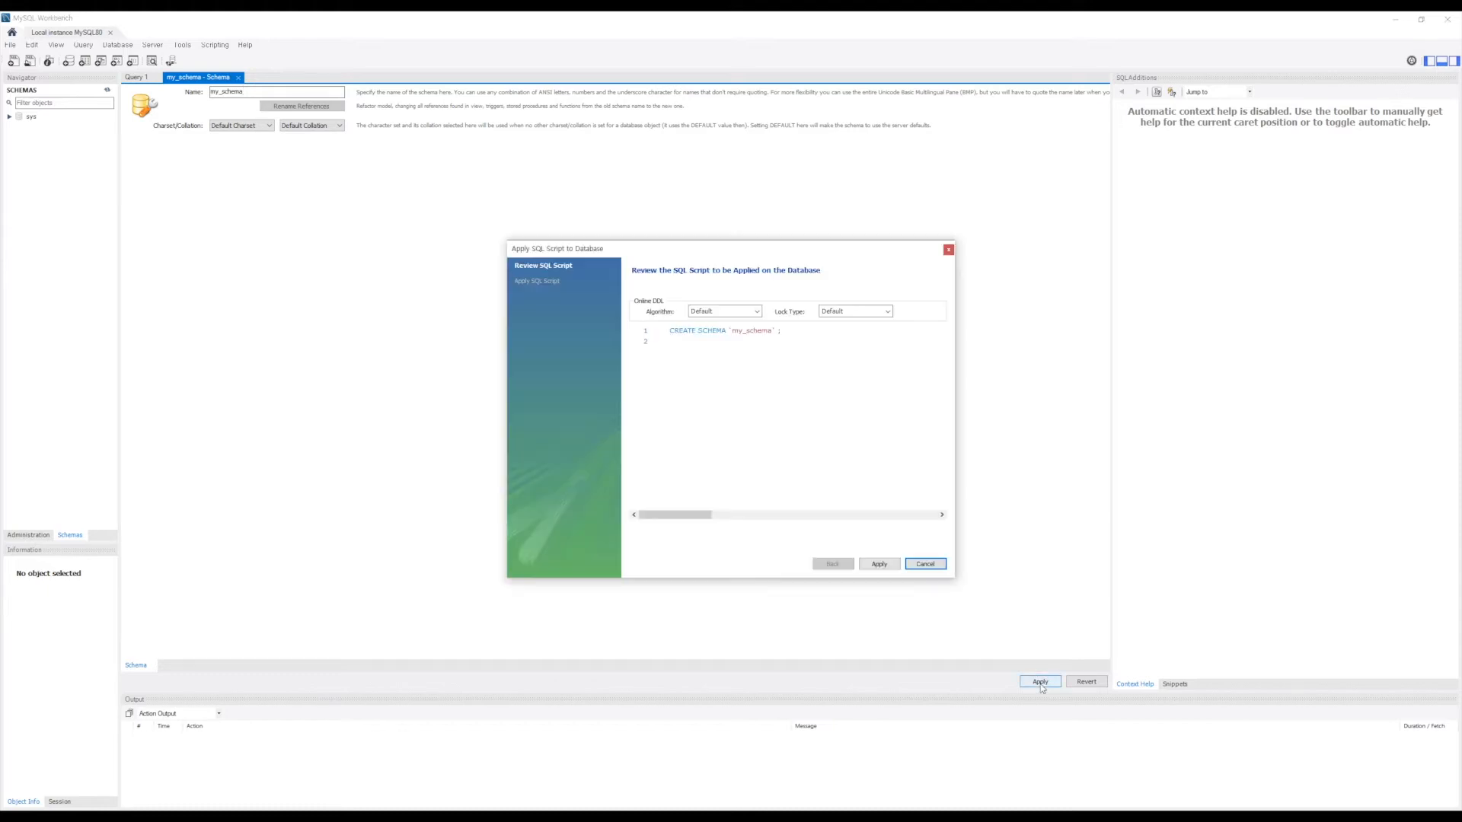
left_click(884, 566)
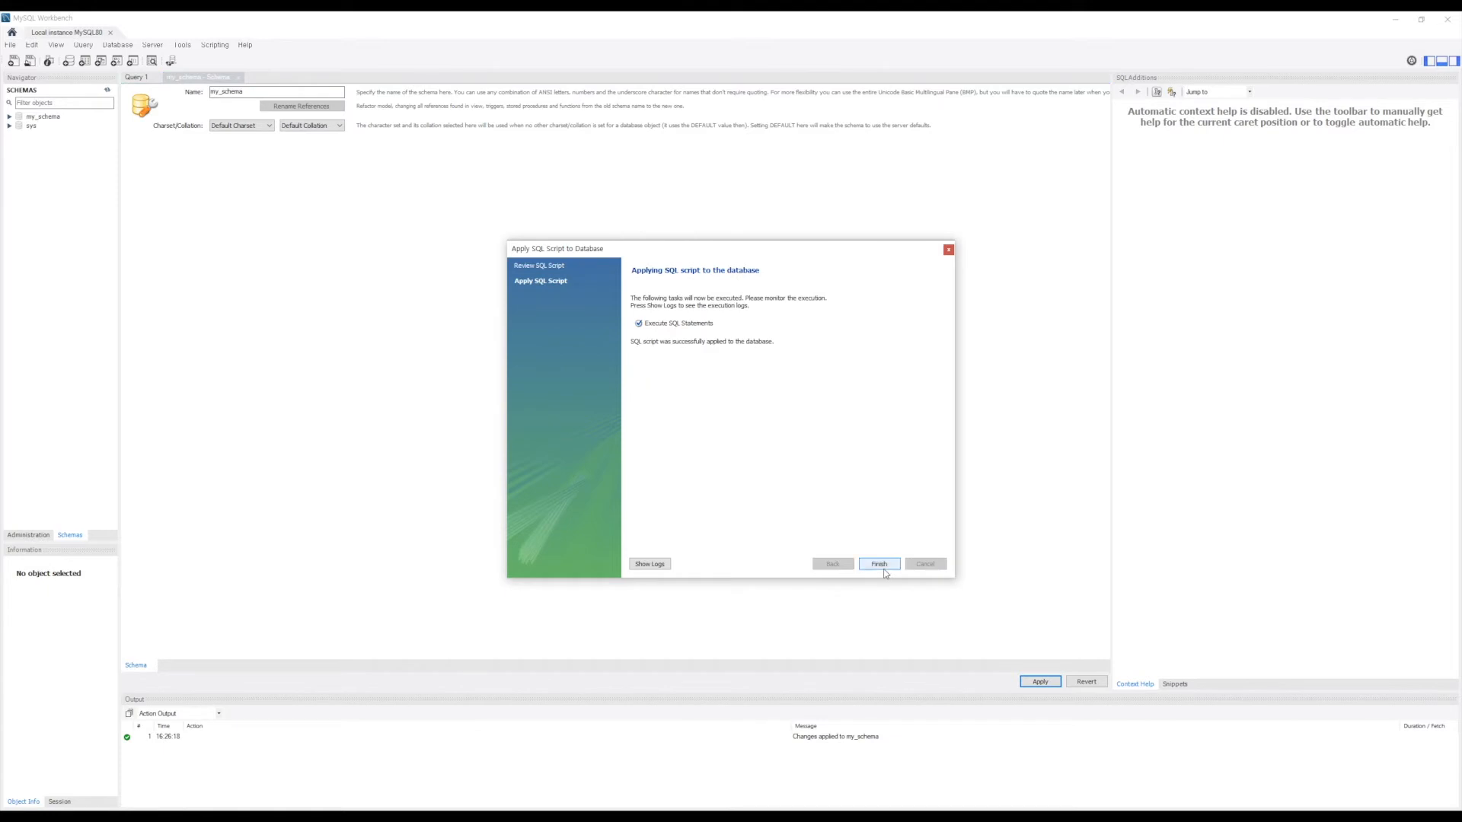
left_click(883, 565)
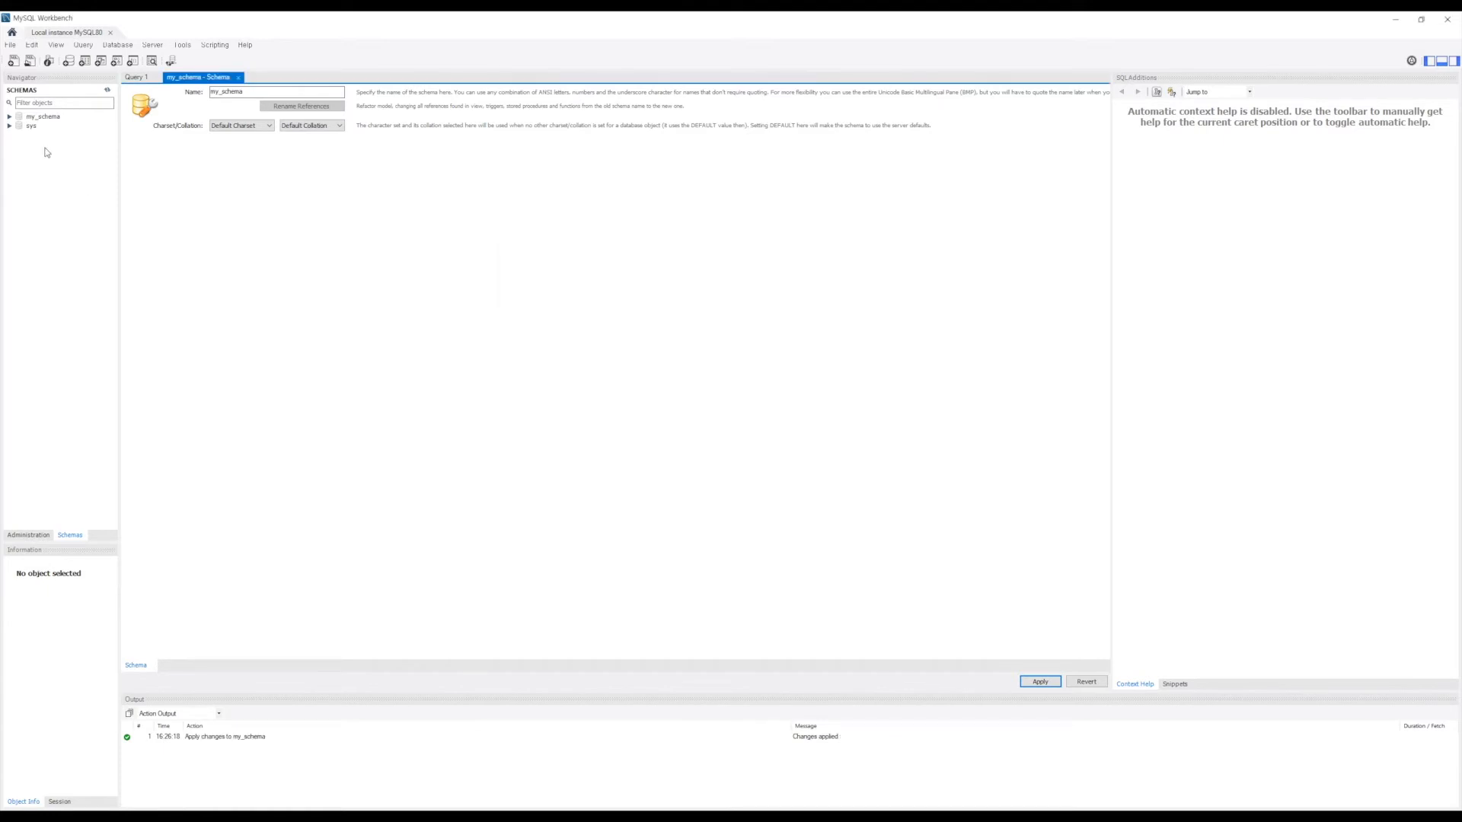
left_click(9, 117)
Step: Make my_schema the default schema and start a new table in its Tables folder
left_click(36, 120)
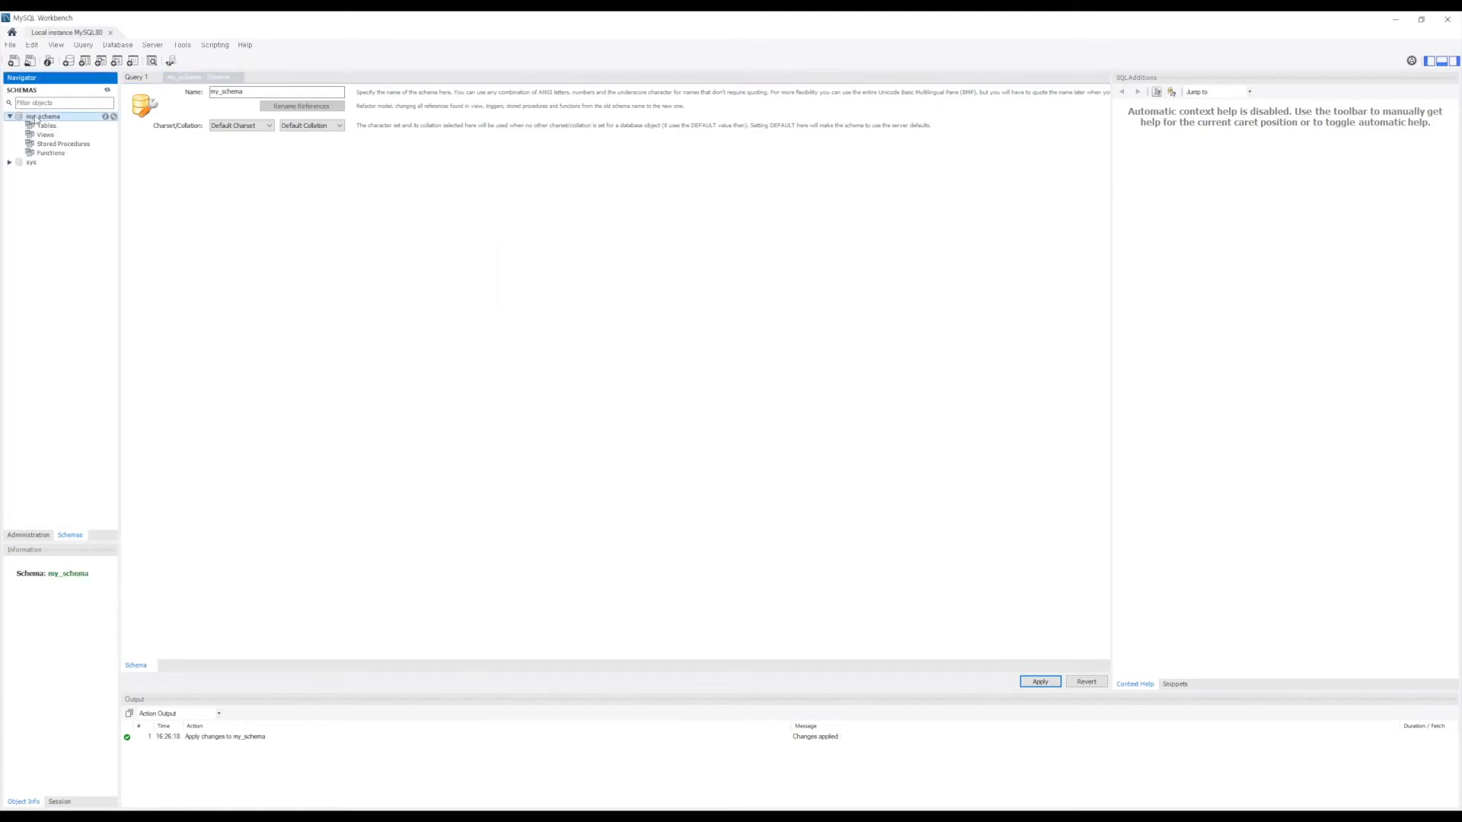
right_click(36, 120)
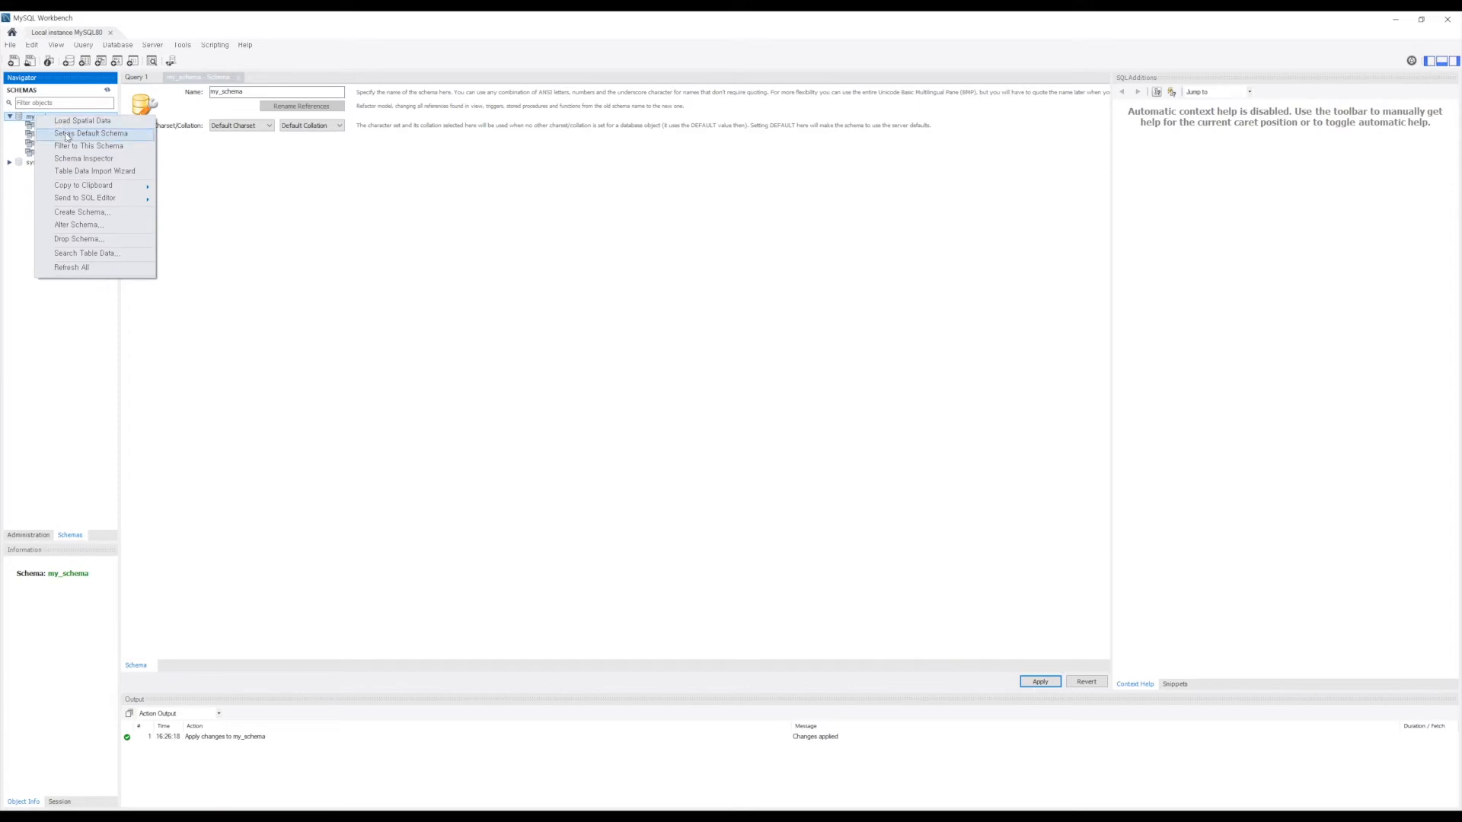
left_click(67, 134)
left_click(45, 127)
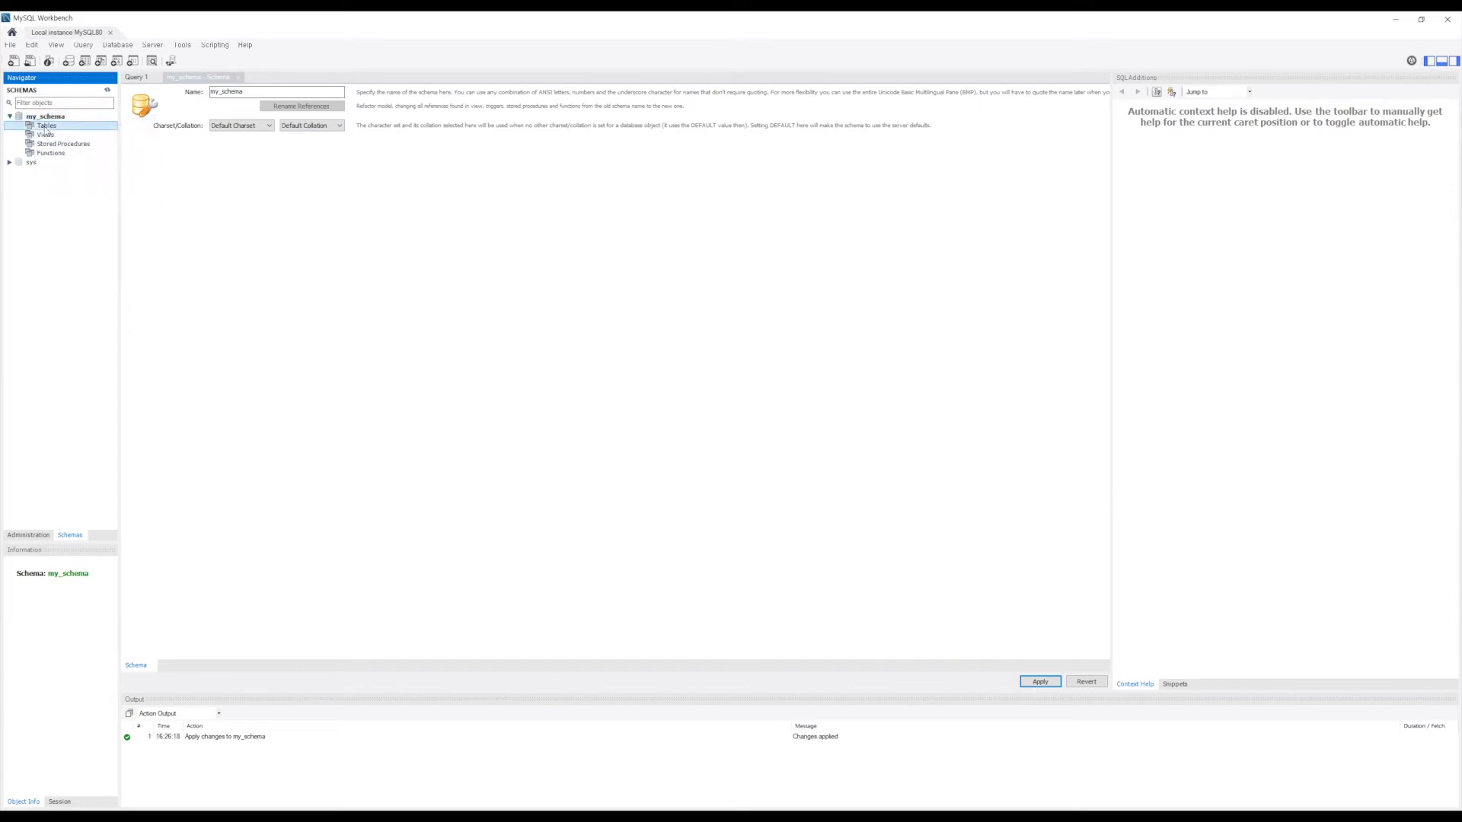
right_click(45, 131)
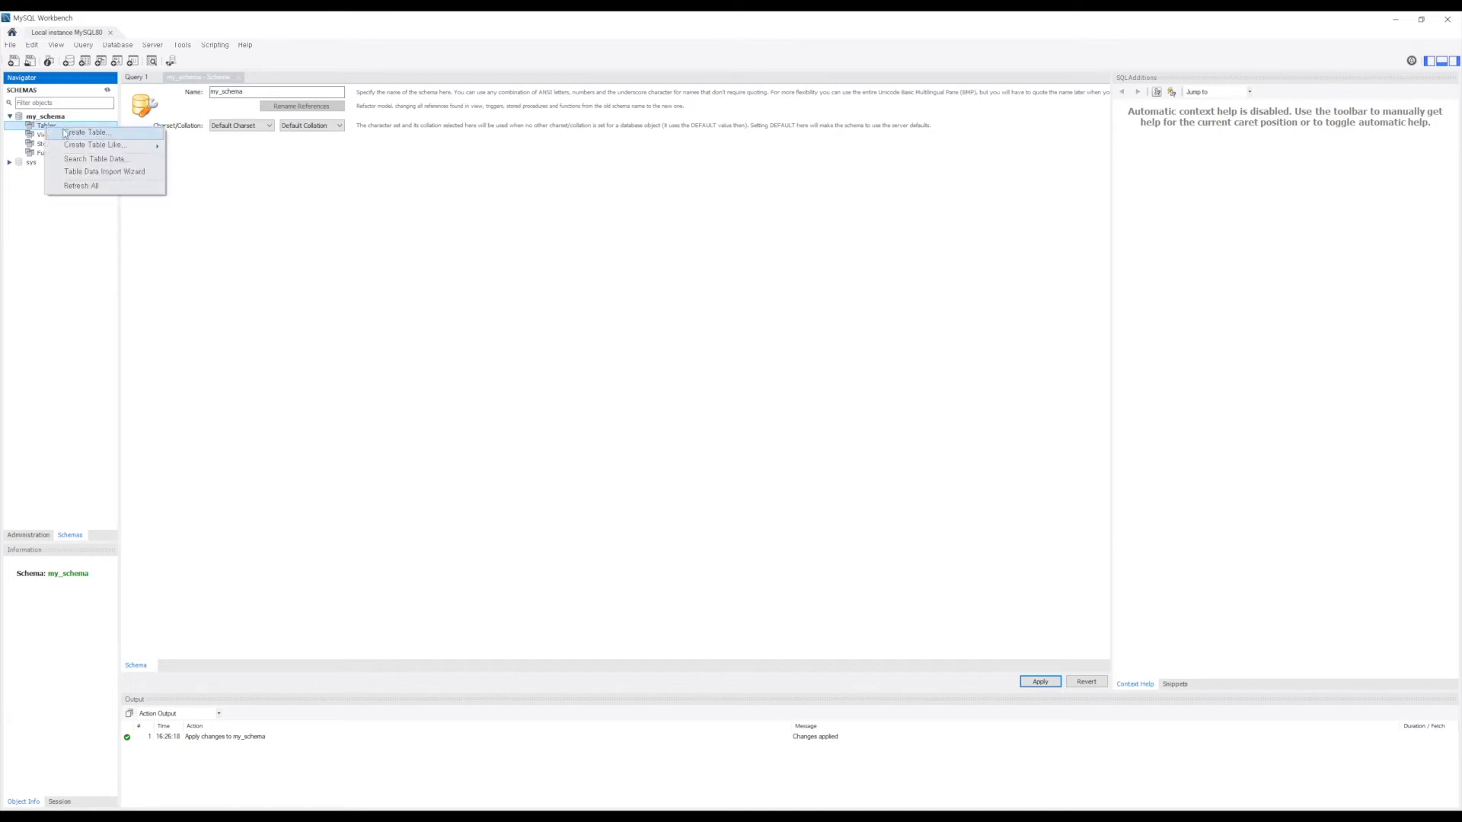
left_click(66, 134)
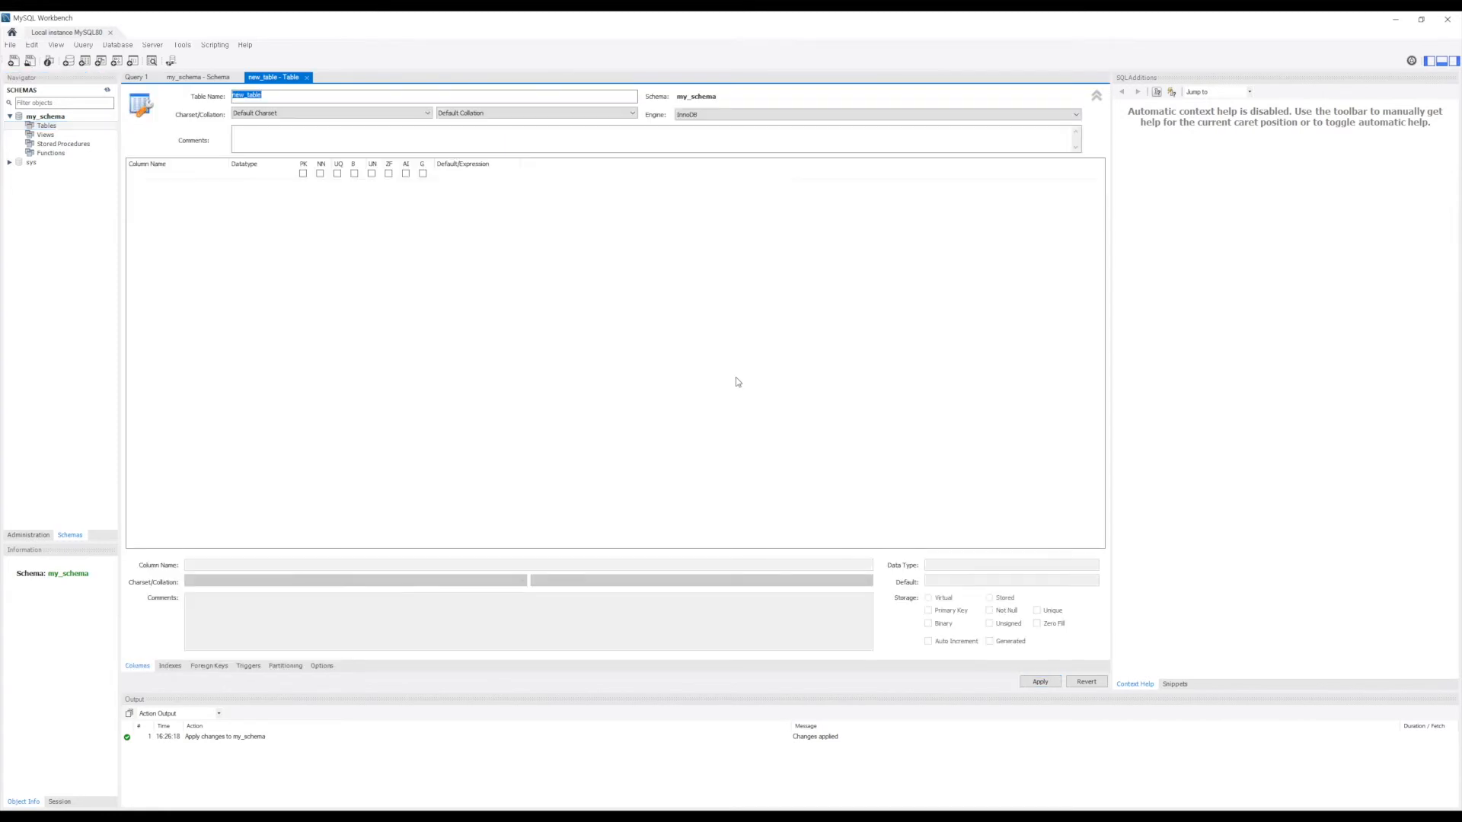
Step: Name the table student_info with columns student_id and student_name, and review its script
type("student_info")
double_click(166, 175)
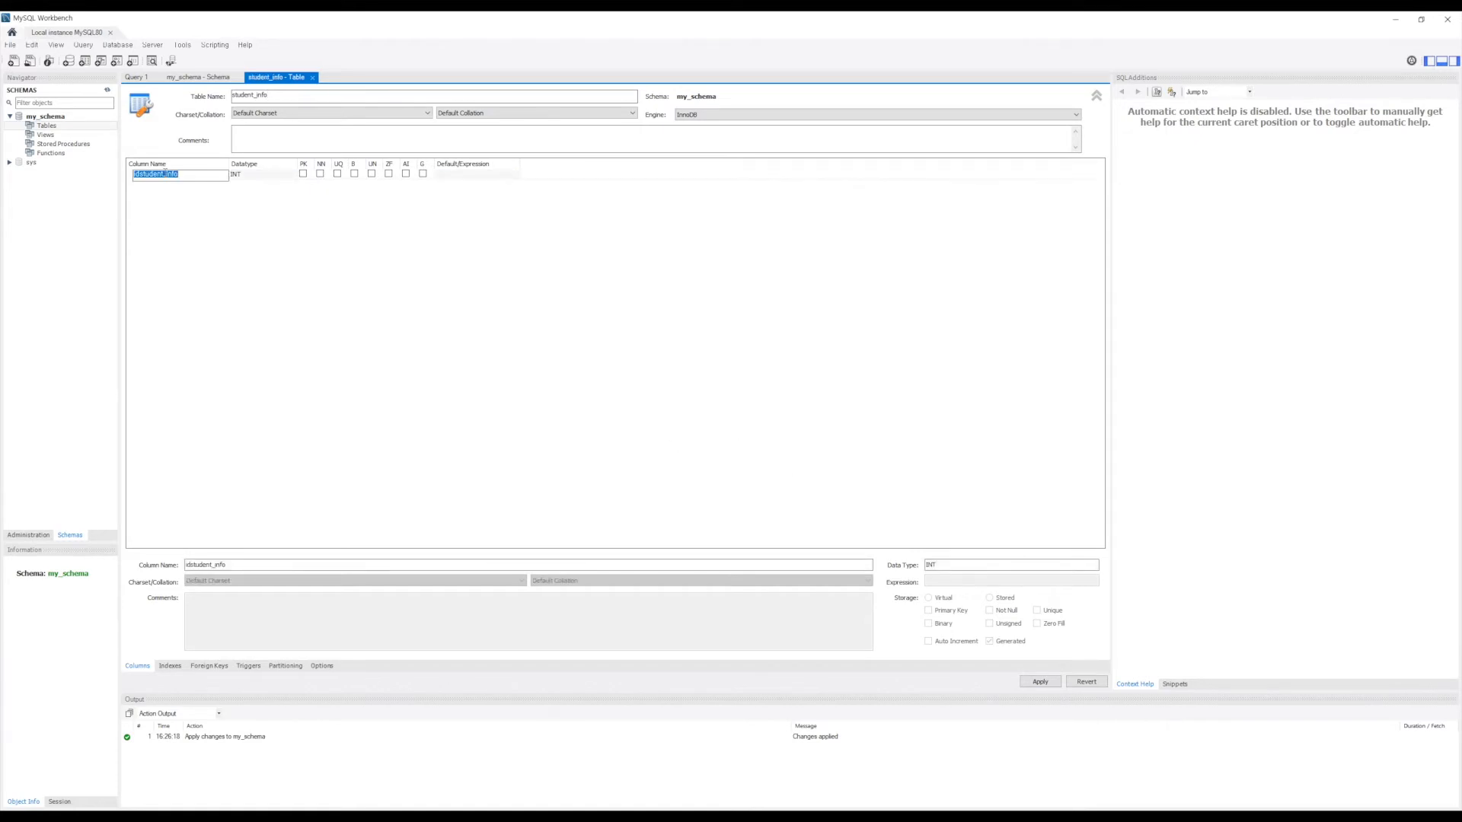
type("studen")
key("Tab")
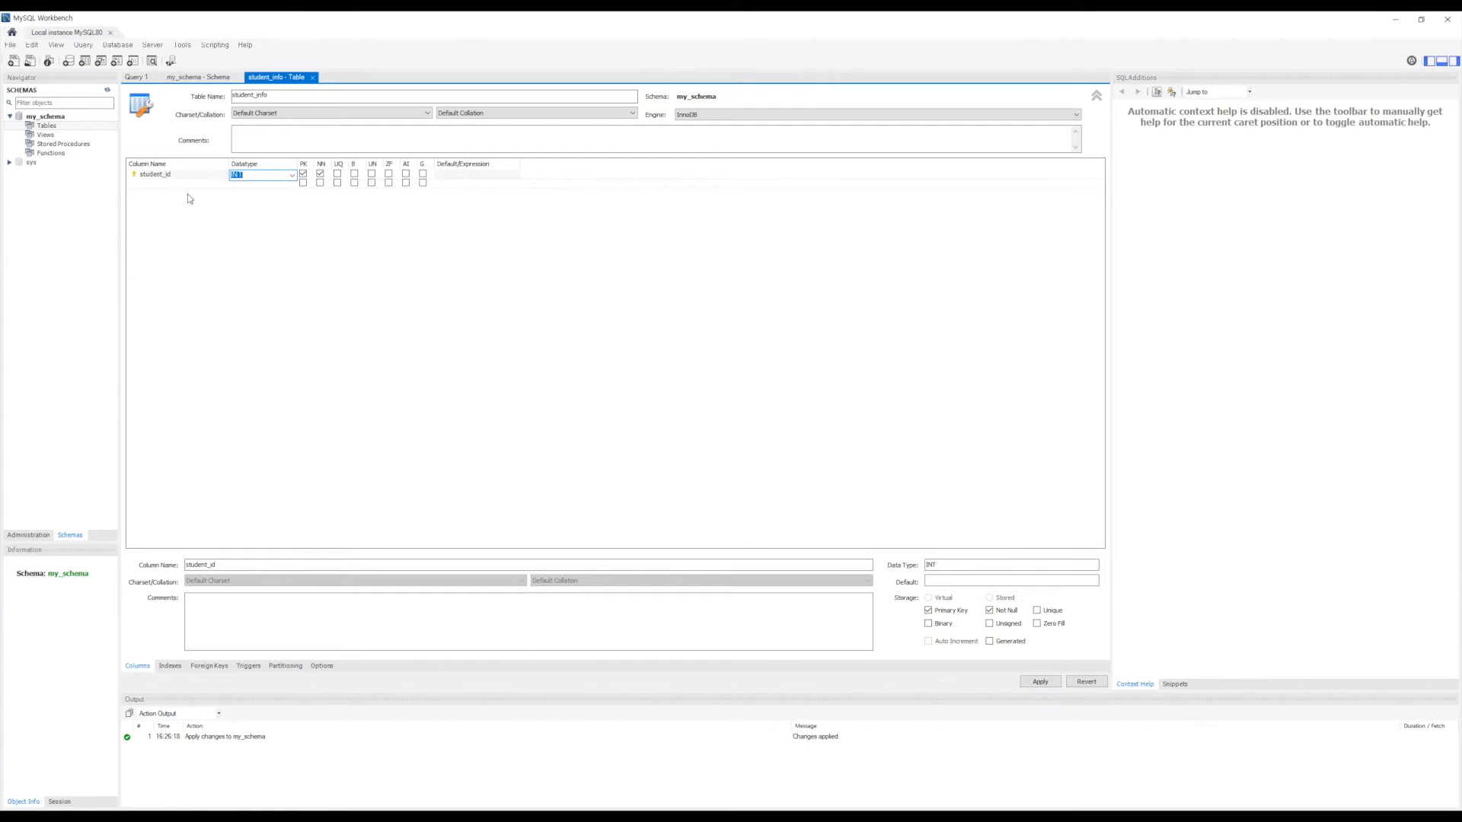
left_click(180, 183)
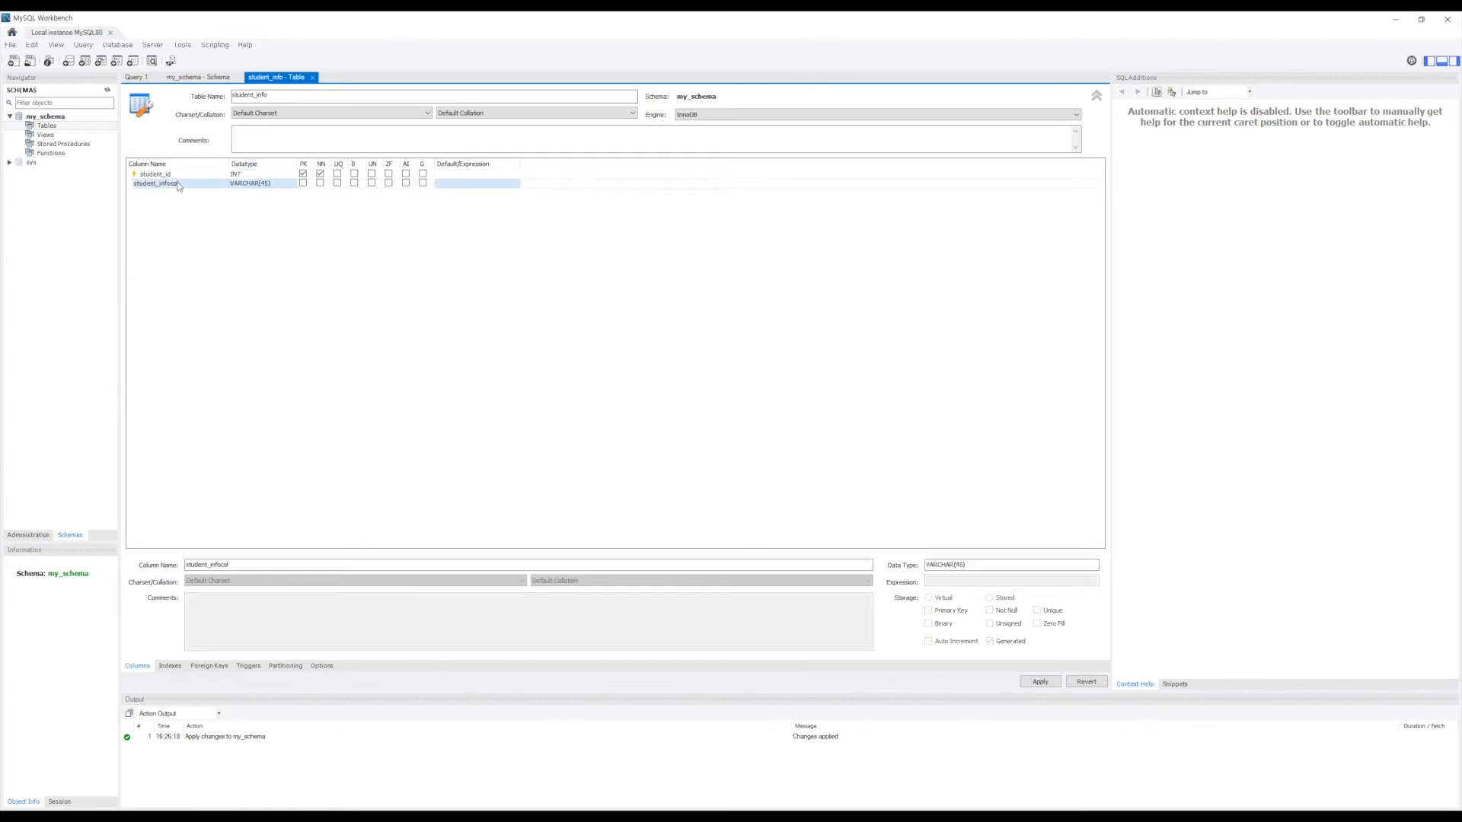
left_click(179, 183)
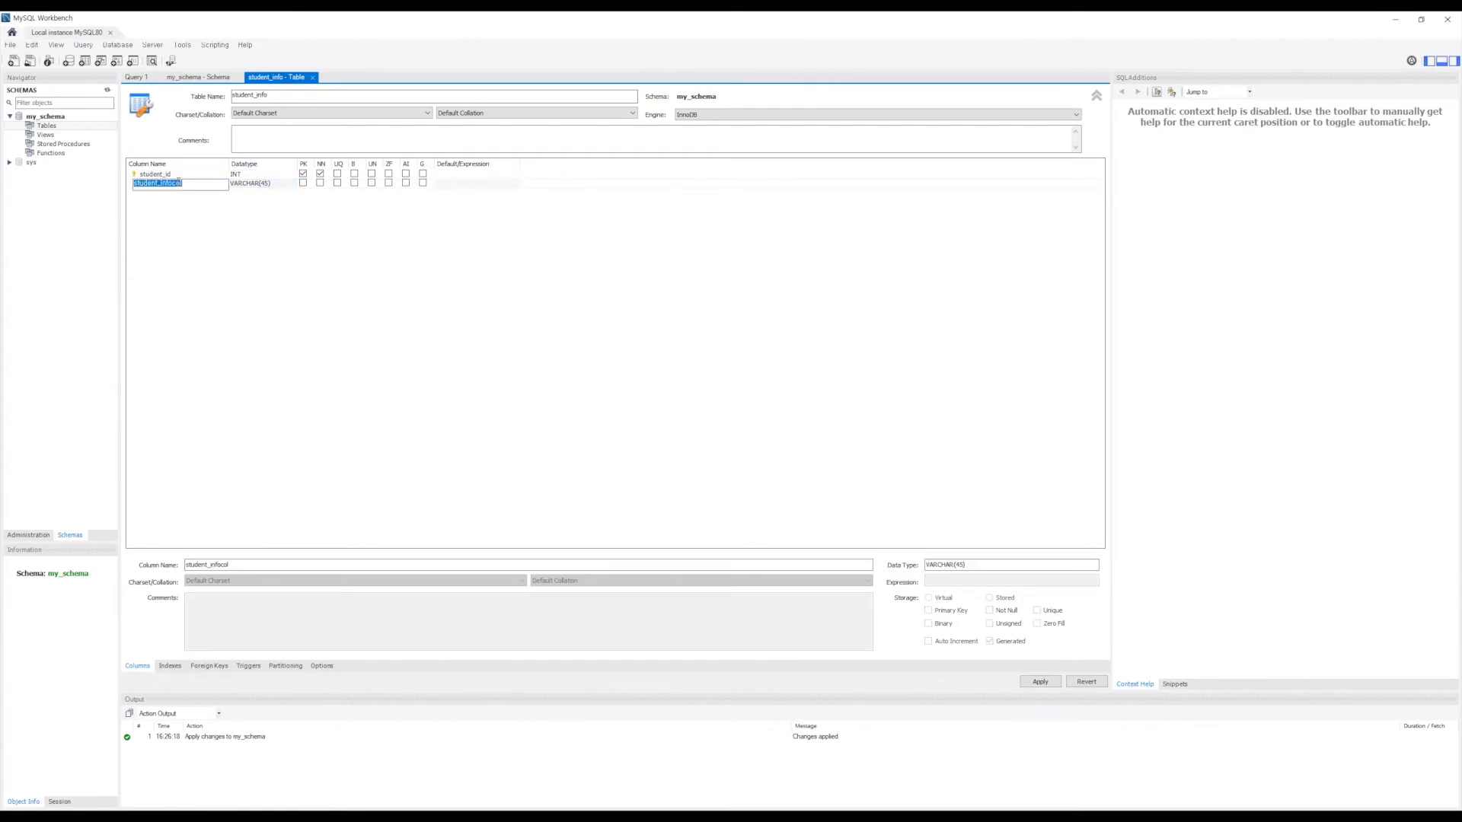
type("student_an")
type("me")
left_click(290, 271)
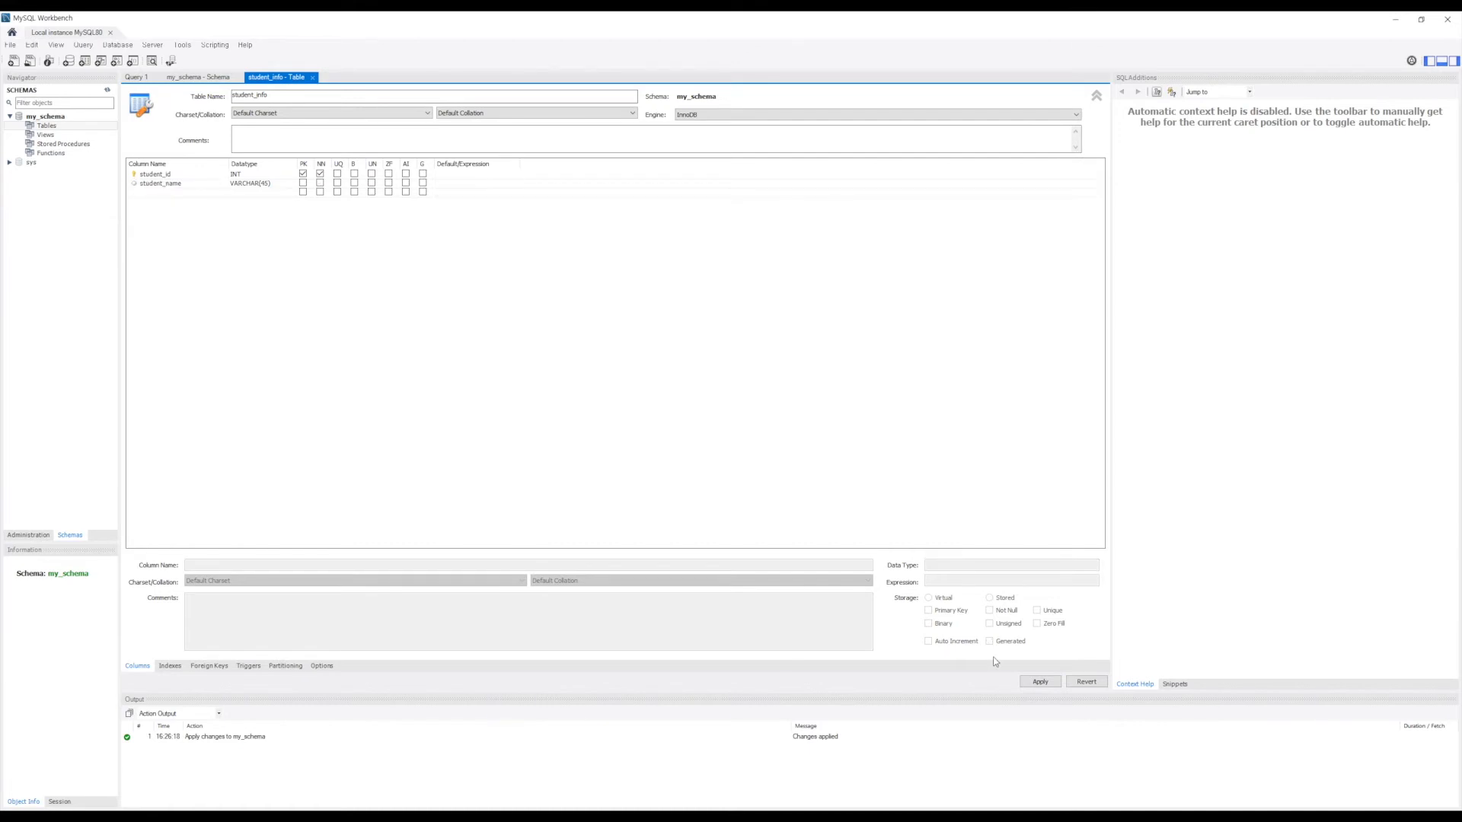
left_click(1040, 682)
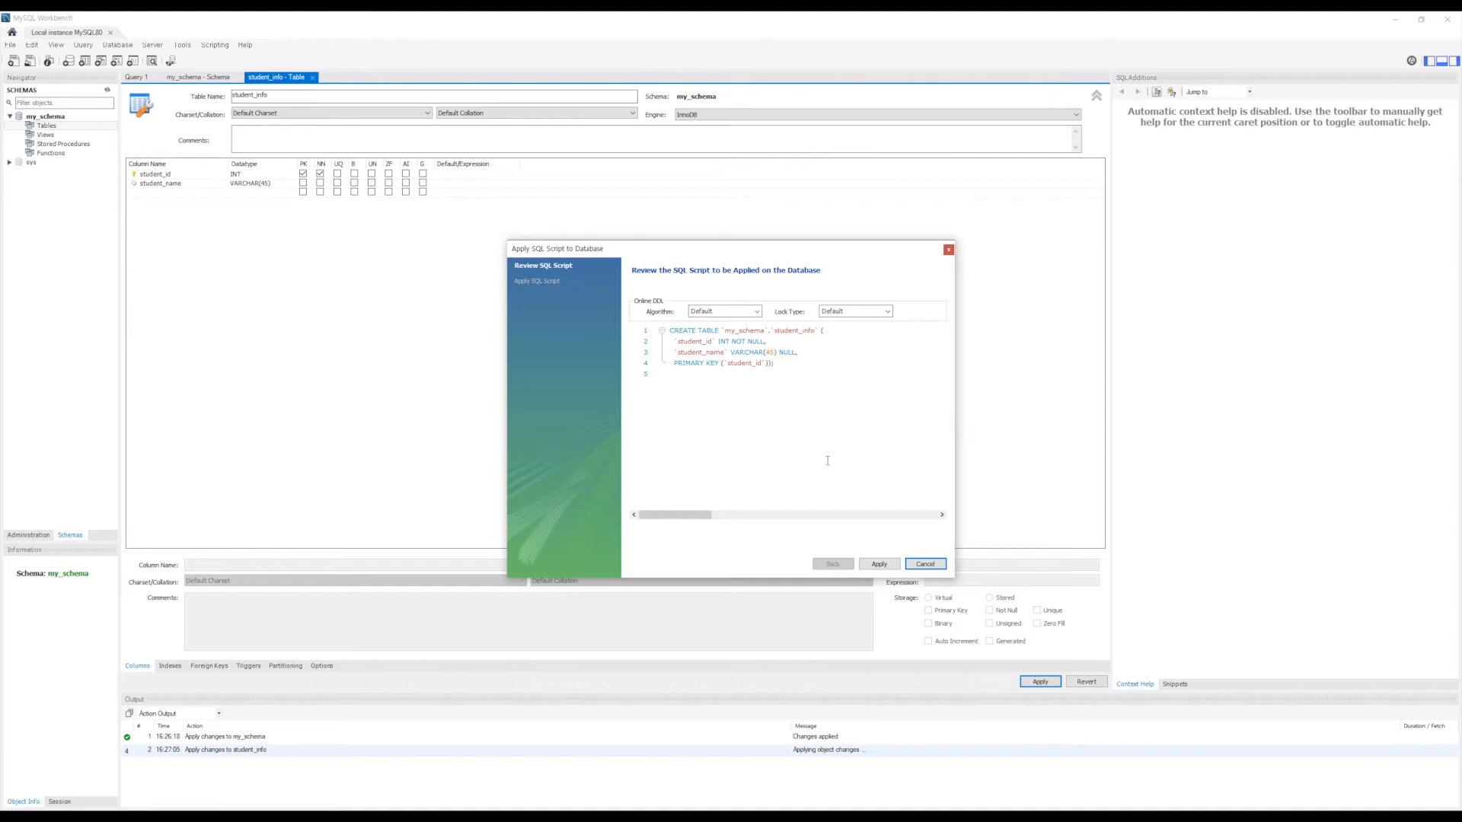
Step: Apply the student_info CREATE TABLE script to the database and close the dialog
left_click(879, 564)
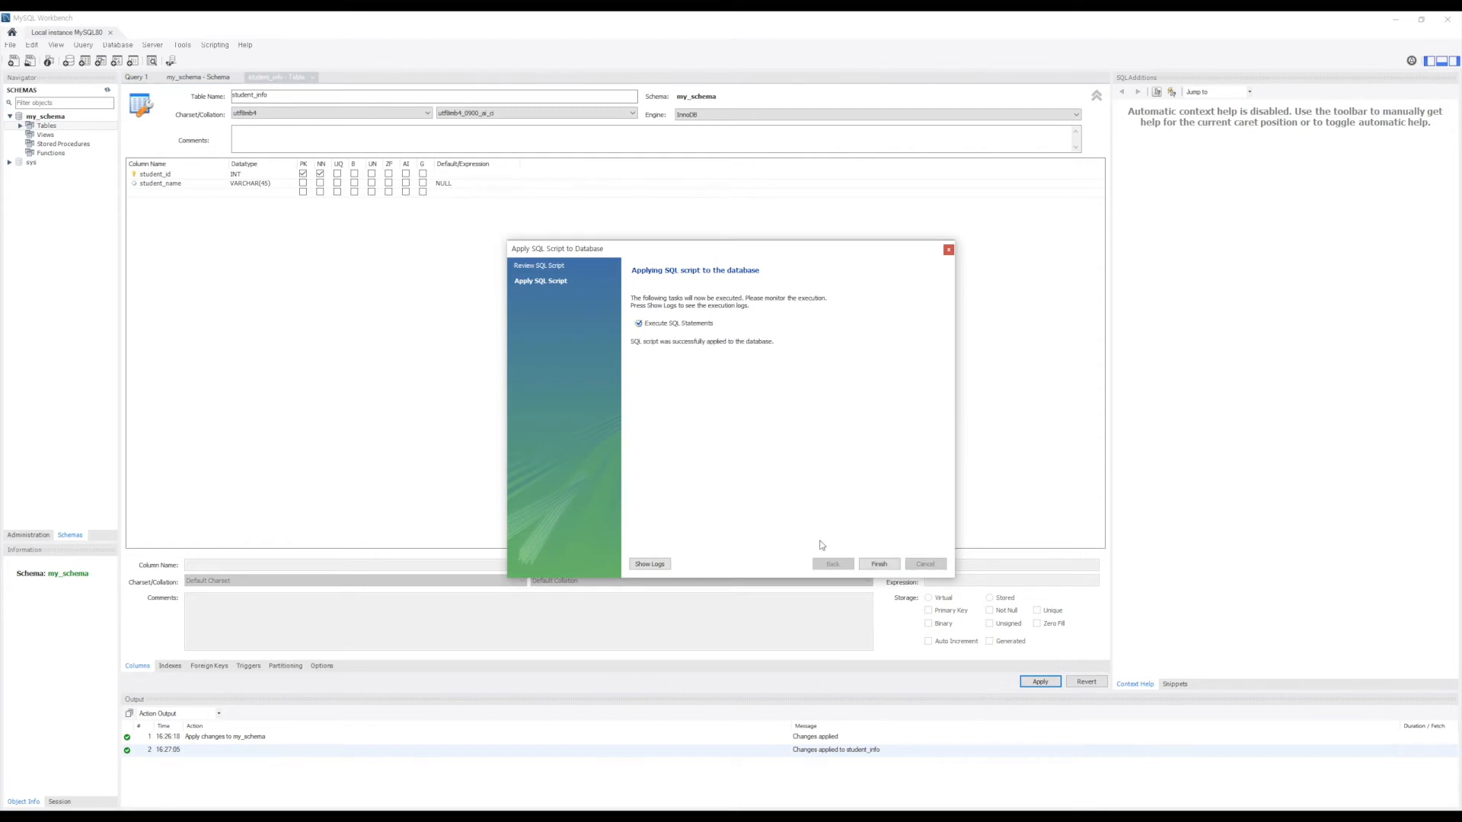
left_click(889, 564)
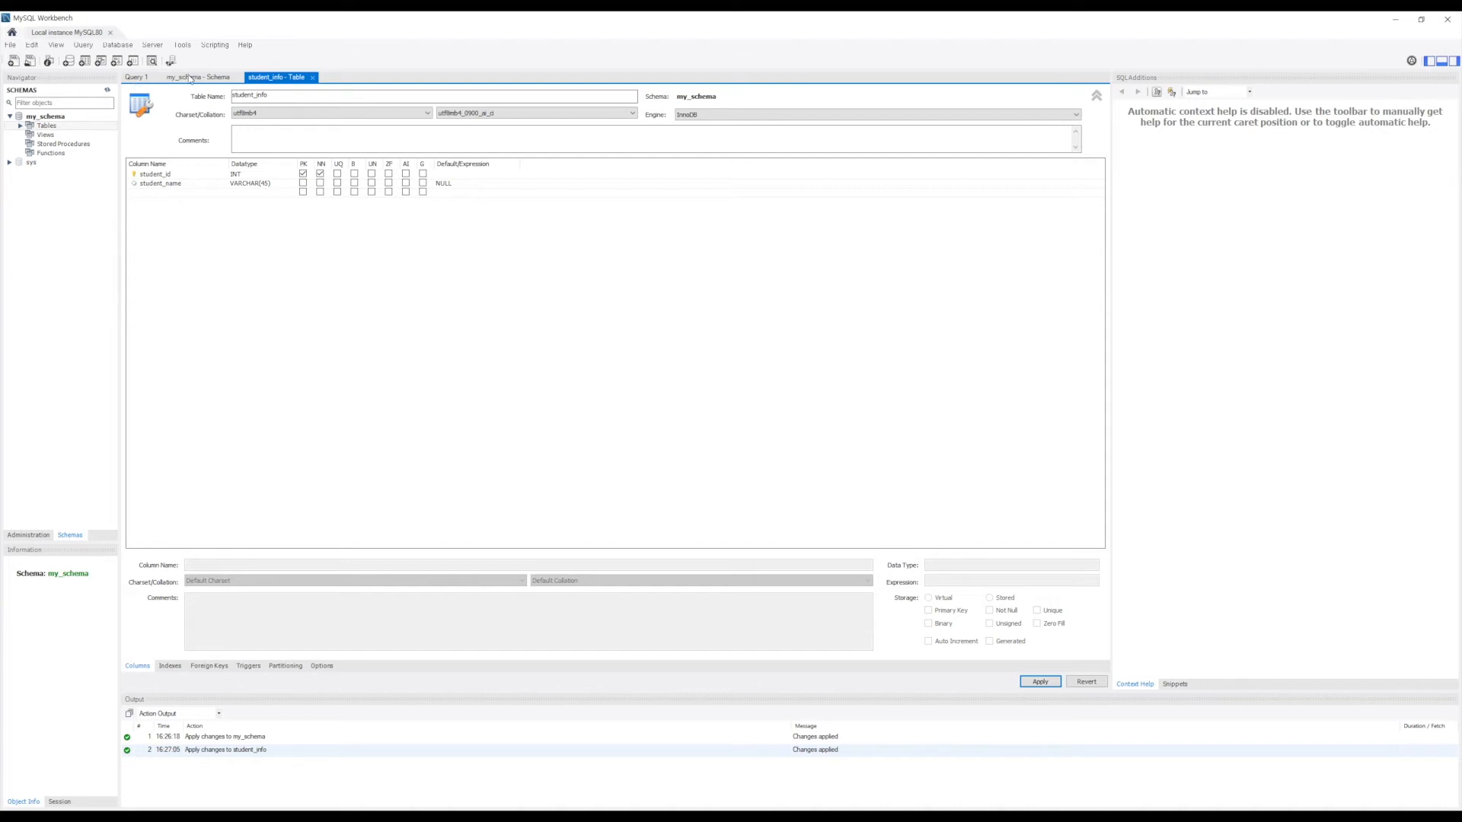
Step: Replace the Query 1 script with 'select * from student_info;' and execute it
left_click(136, 77)
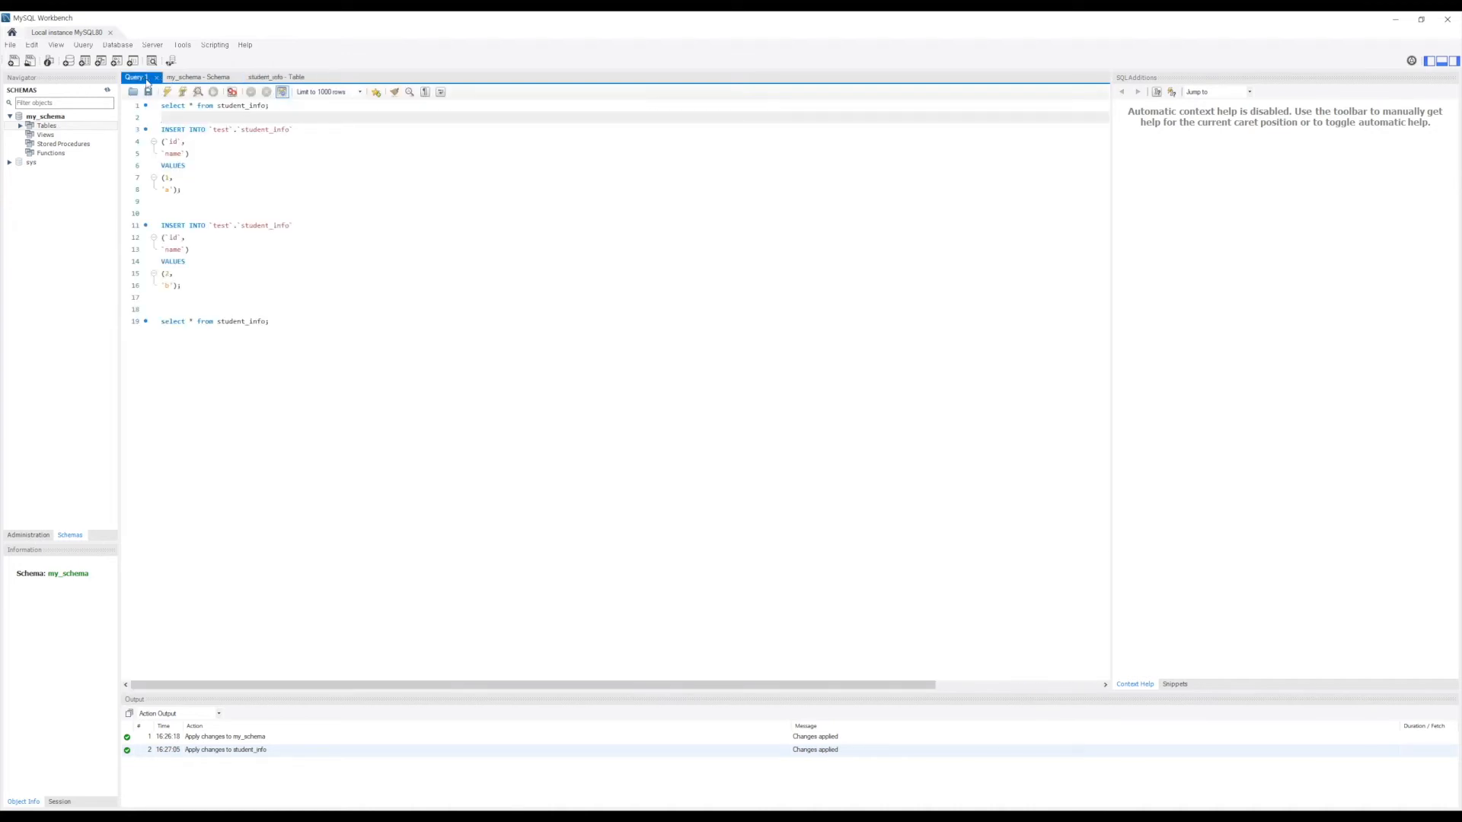
left_click(165, 105)
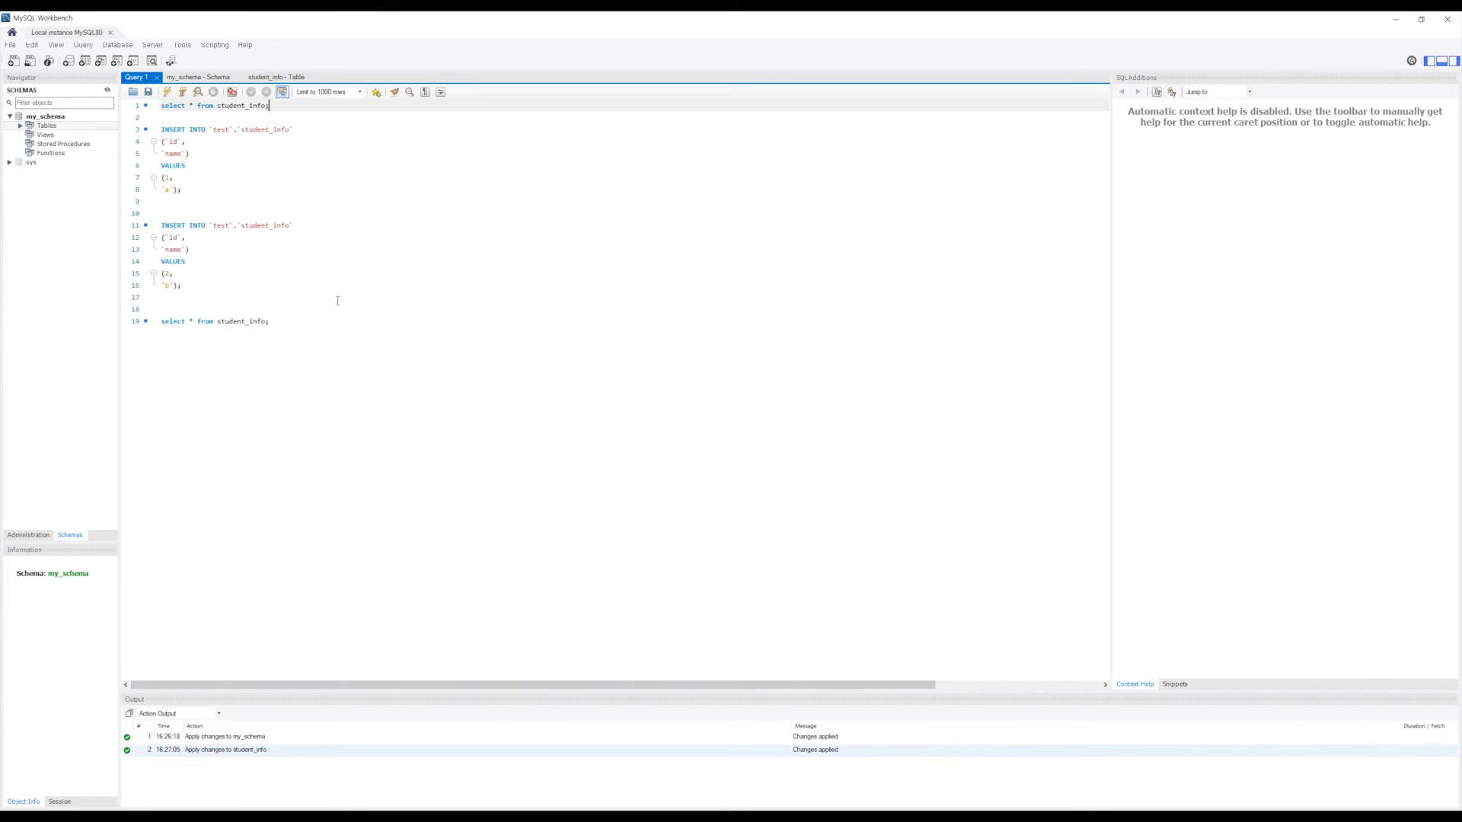
left_click_drag(329, 320, 134, 102)
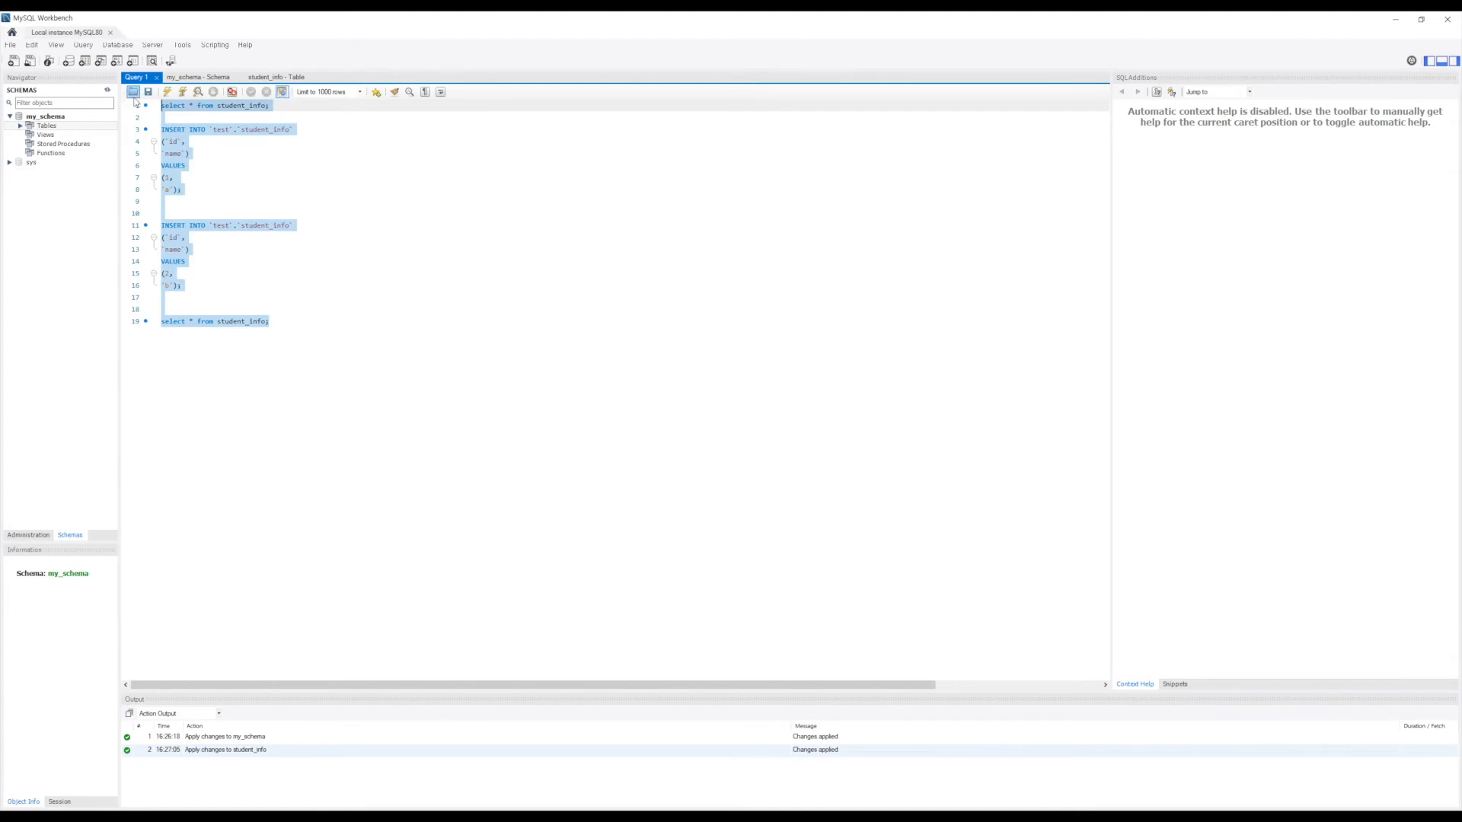
key("Delete")
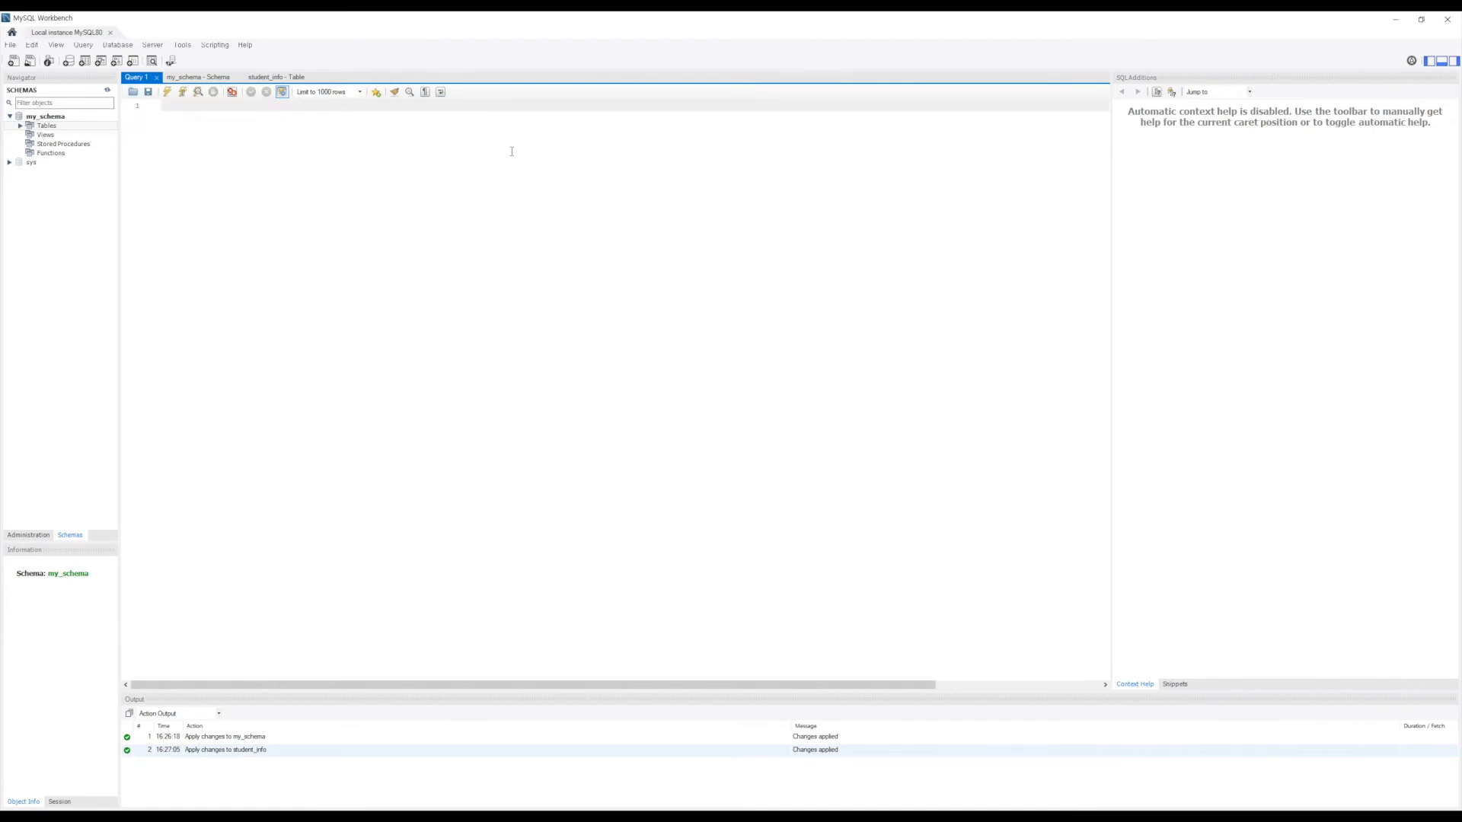
type("select * from student_info;")
left_click(166, 92)
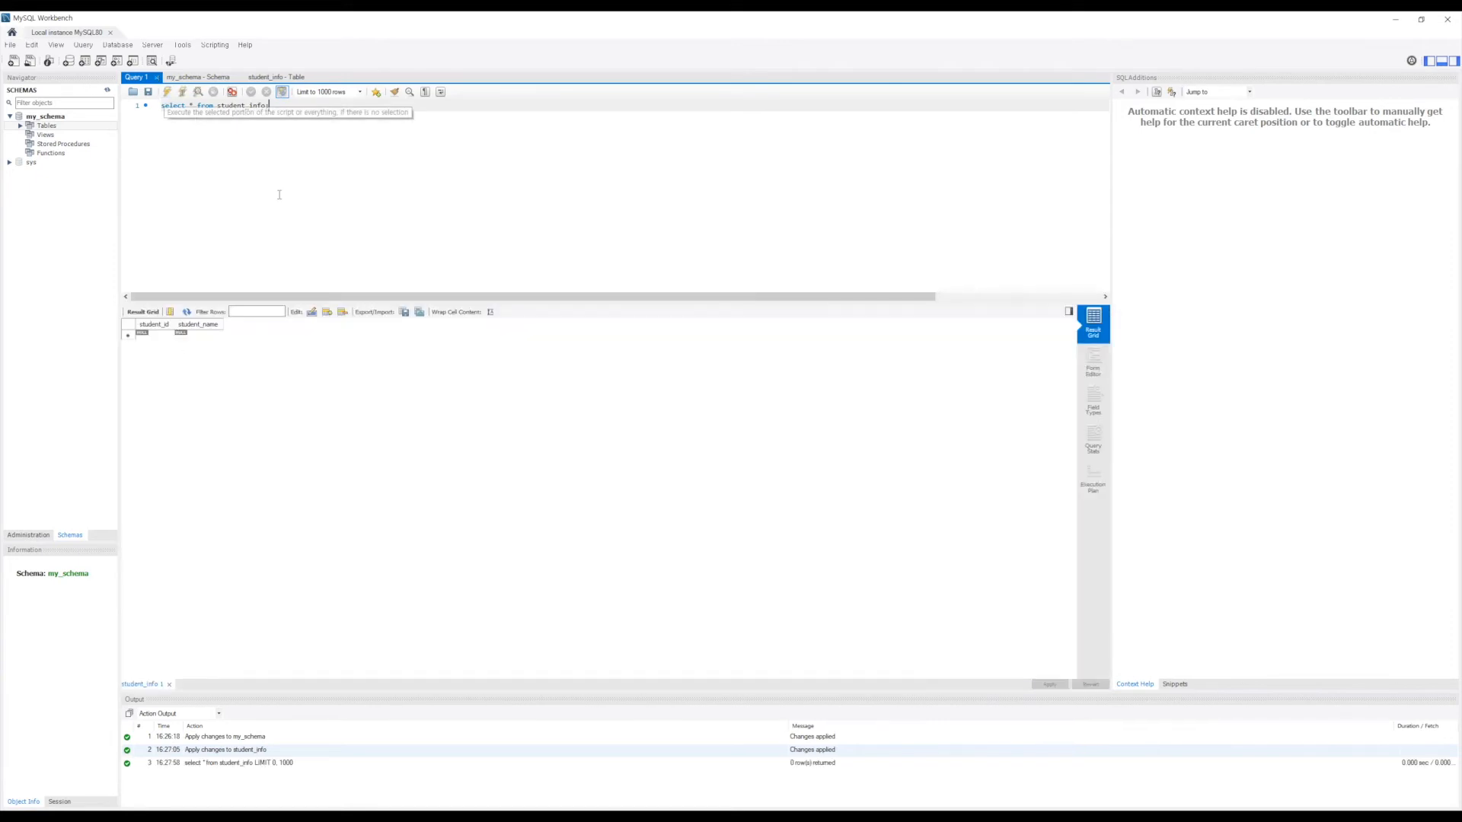
key("Return")
key("Return")
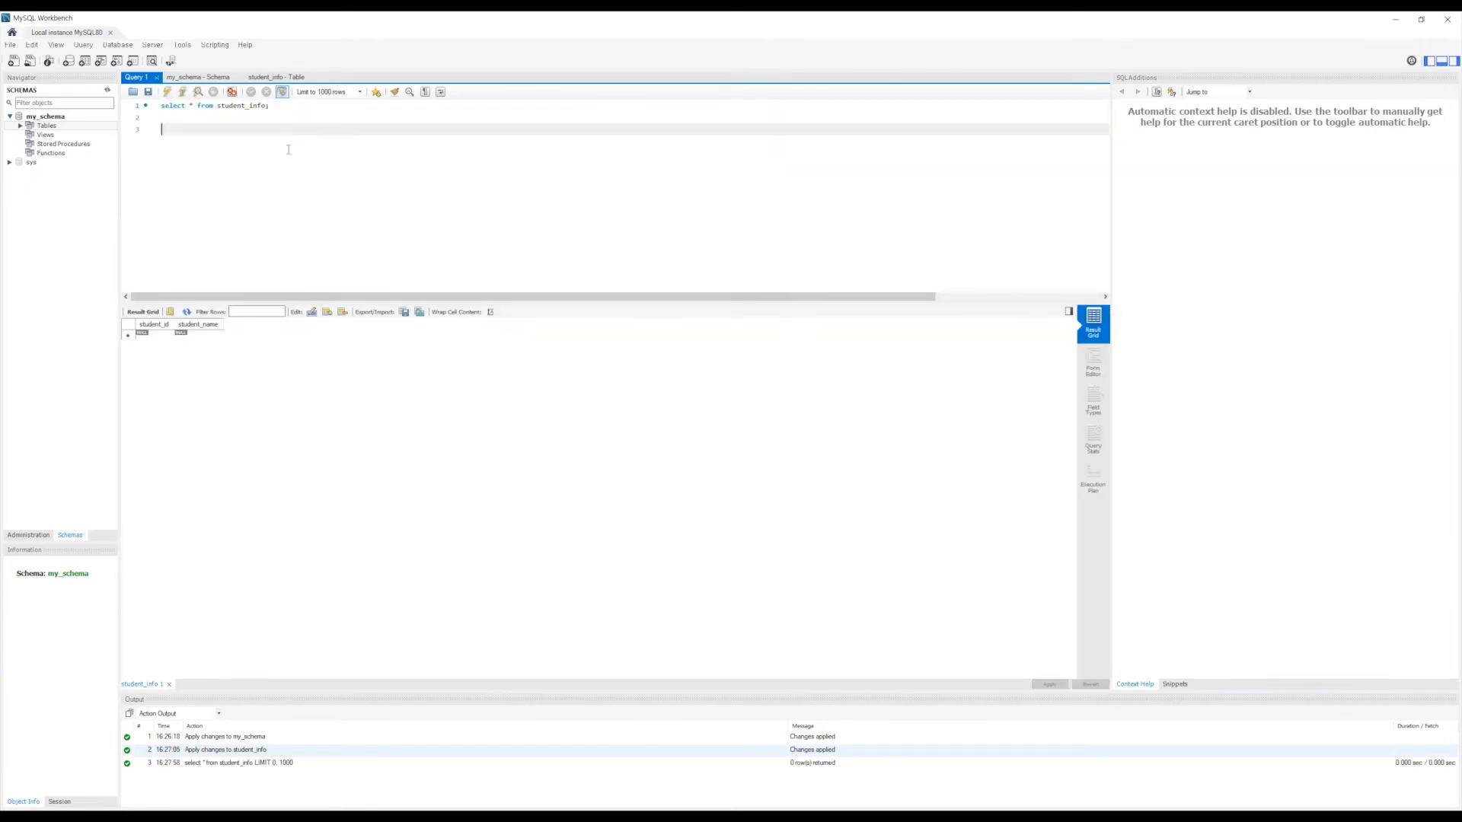
Step: Generate an INSERT statement template for the student_info table in my_schema
left_click(79, 126)
left_click(21, 125)
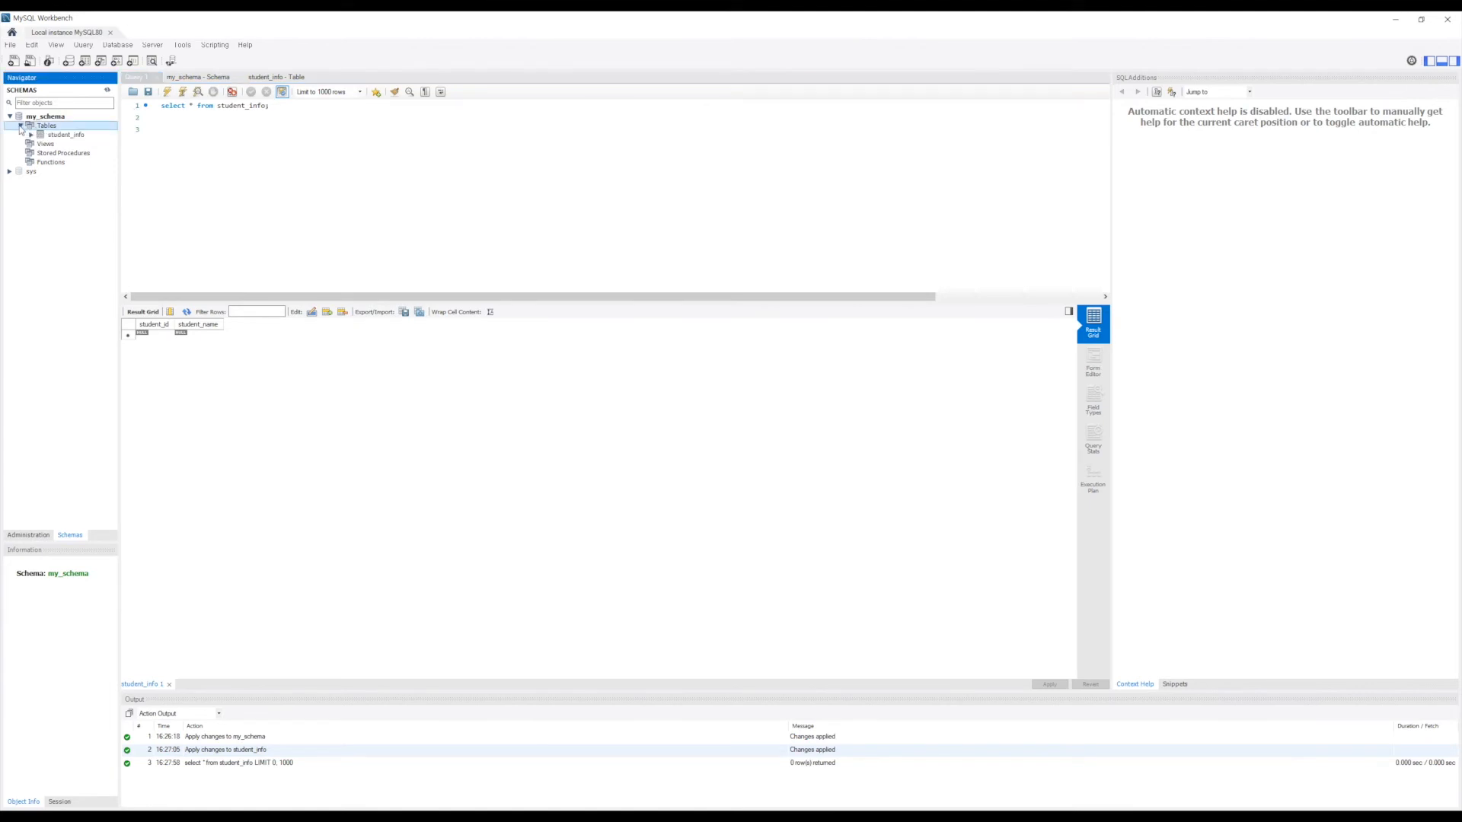
left_click(52, 138)
right_click(52, 138)
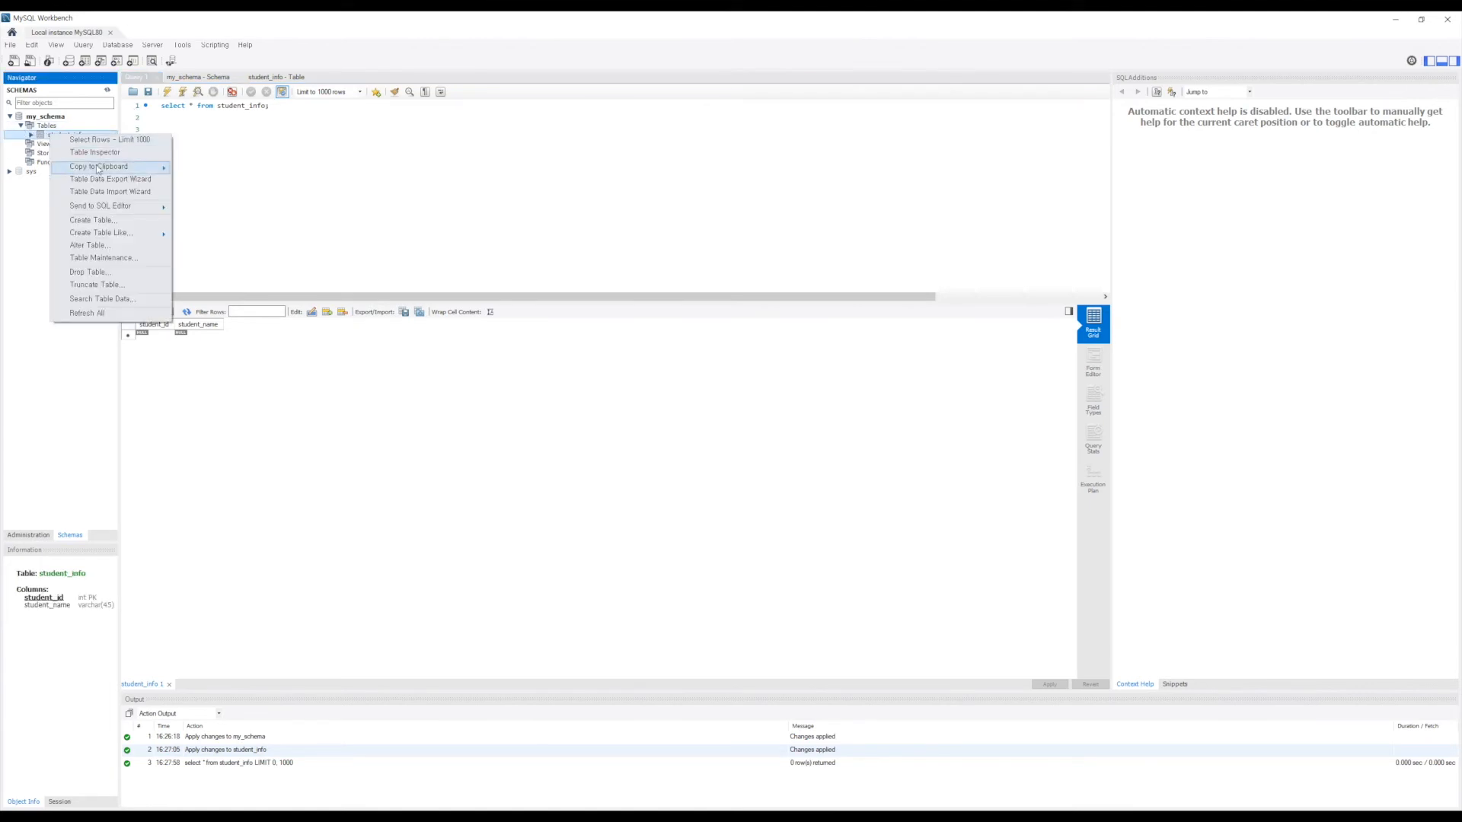
mouse_move(122, 237)
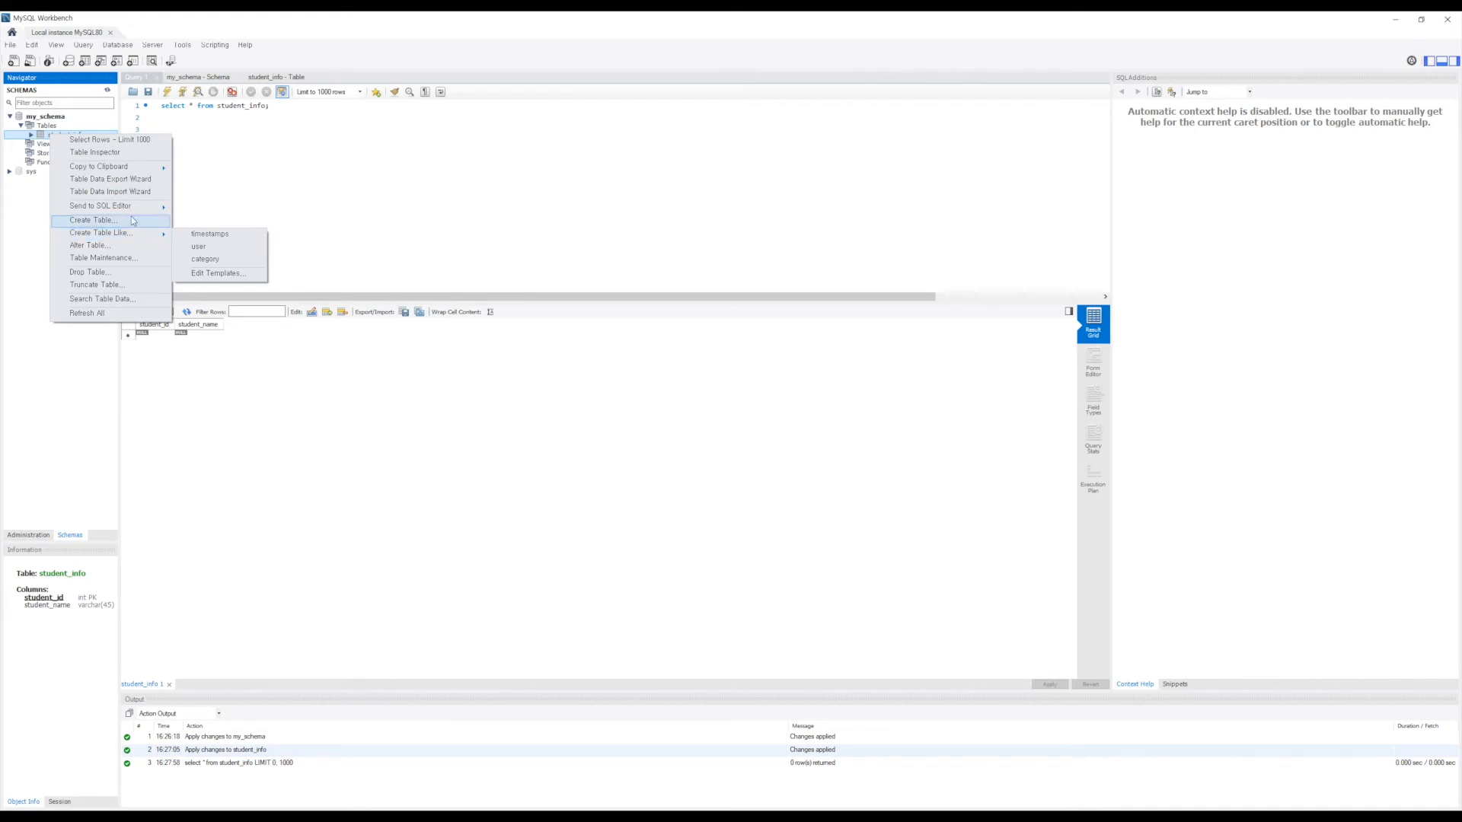
mouse_move(137, 213)
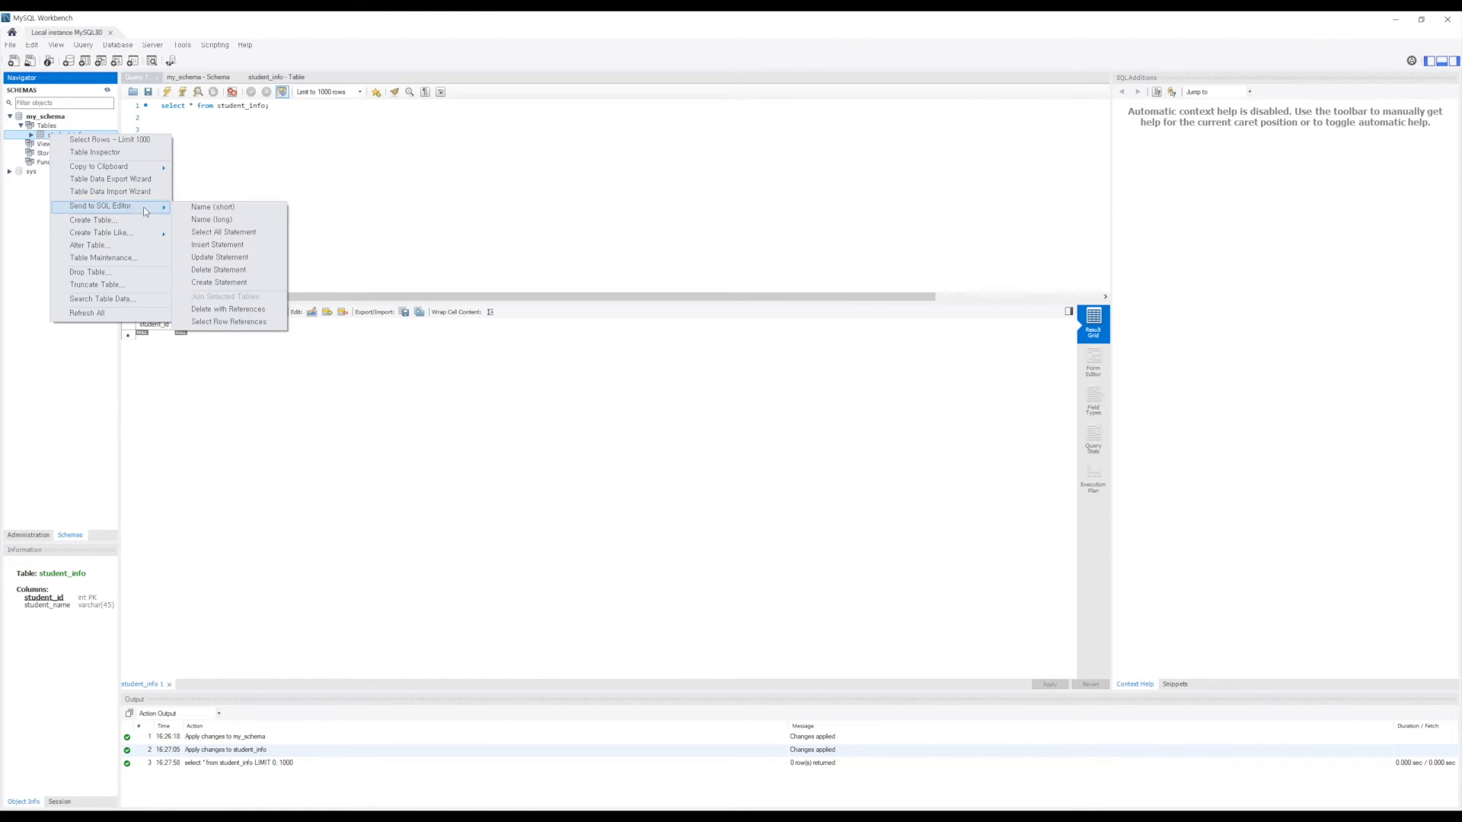
left_click(232, 243)
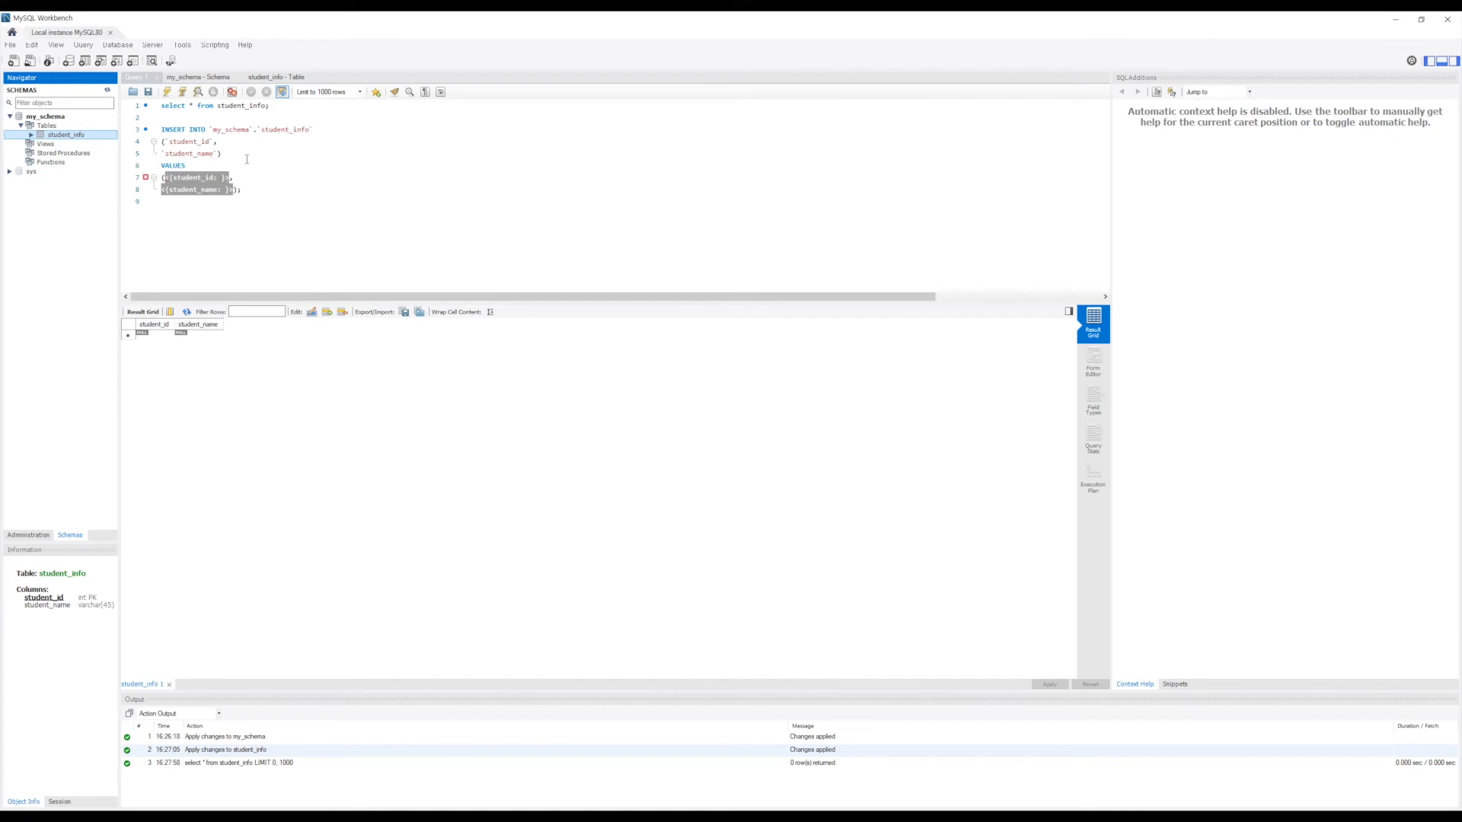
Step: Replace the INSERT placeholders with student_id 1 and student_name 'a'
left_click_drag(229, 178, 165, 179)
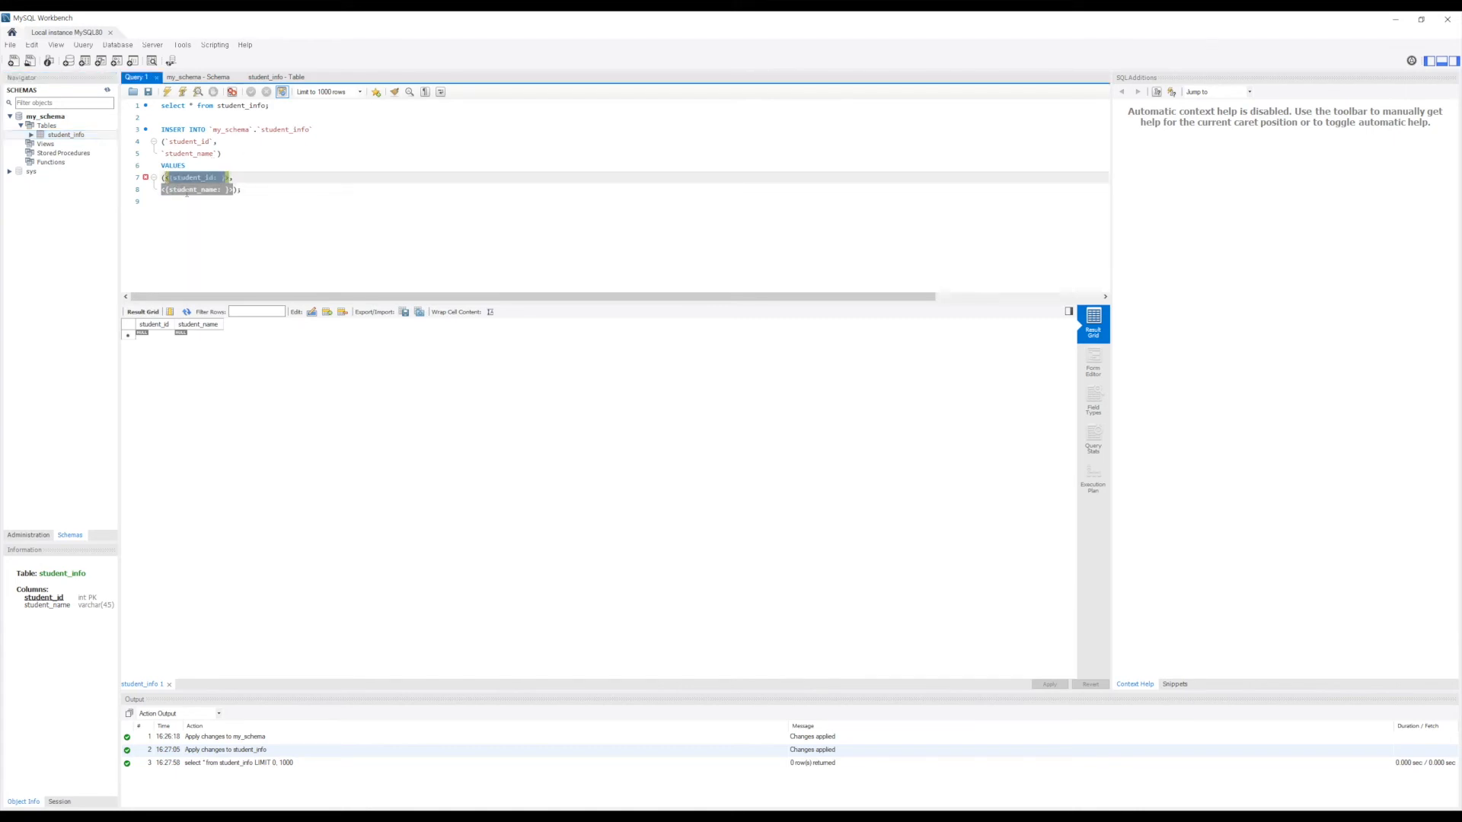
type("1,")
key("Down")
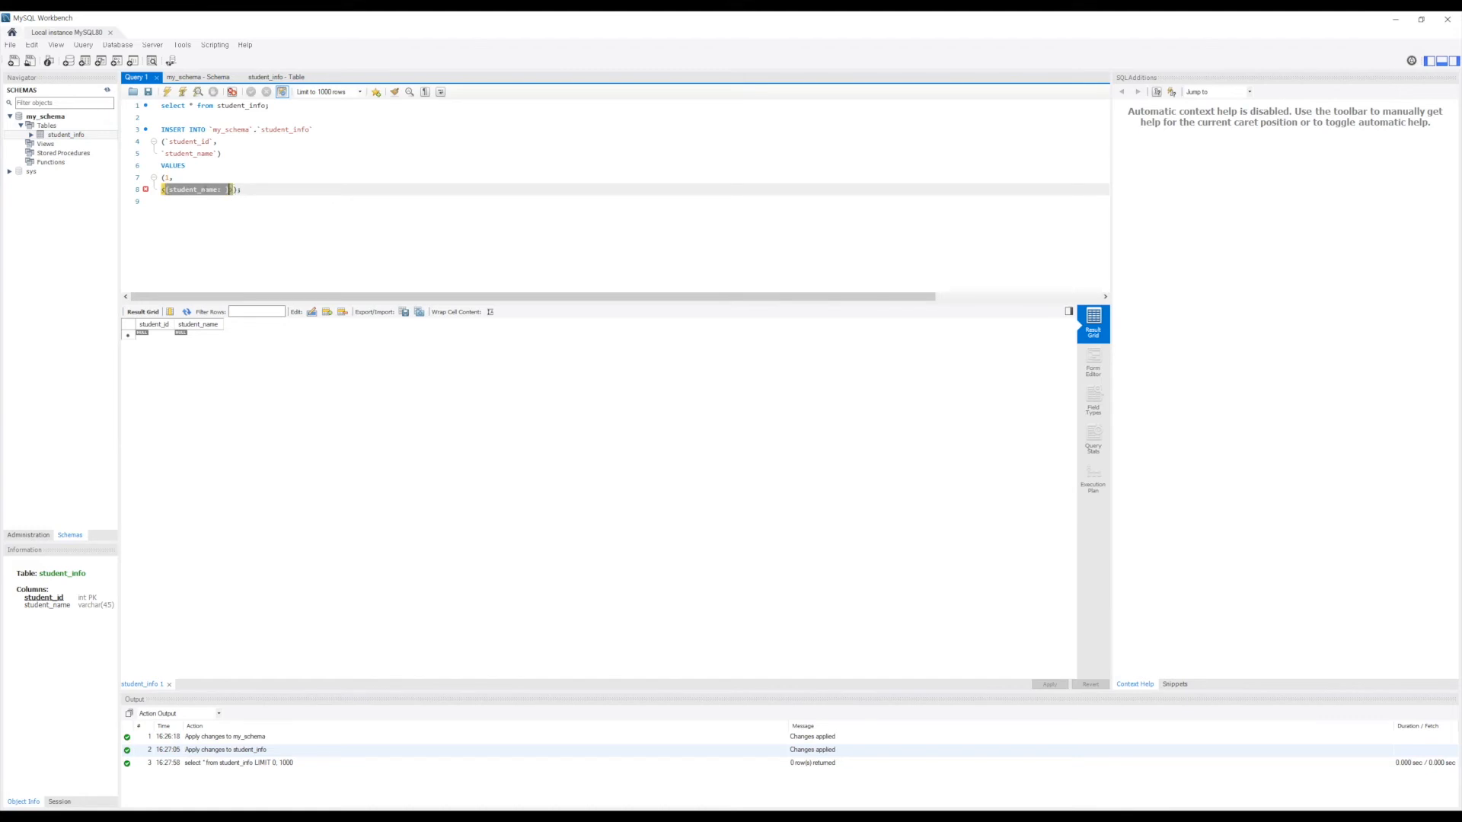
left_click_drag(233, 189, 174, 178)
type("'a');")
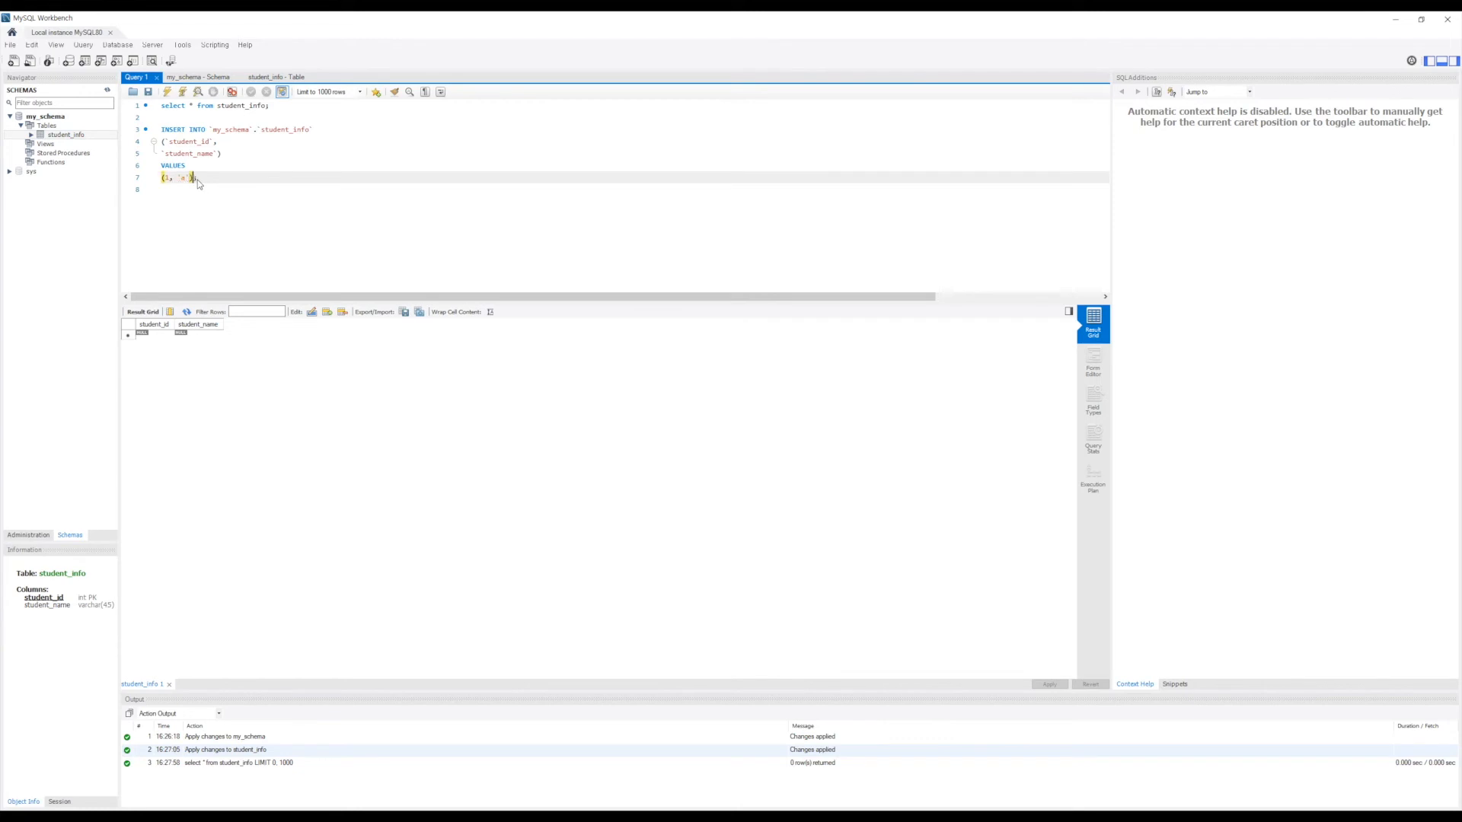
key("Home")
Step: Run the INSERT for (1, 'a'), then copy SELECT * FROM student_info onto line 9 and run it
left_click(168, 92)
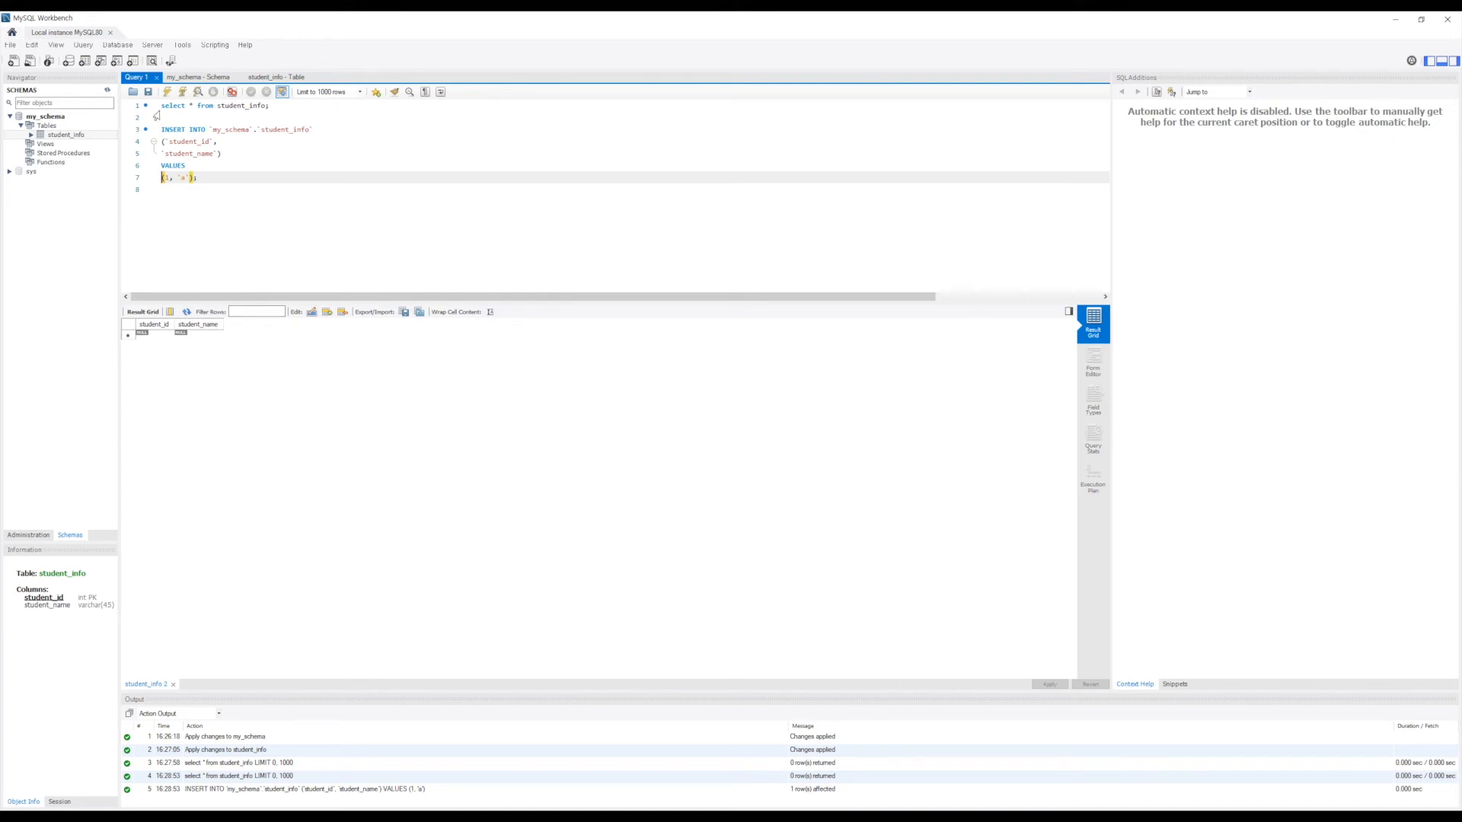
left_click_drag(161, 105, 331, 94)
key("ctrl+c")
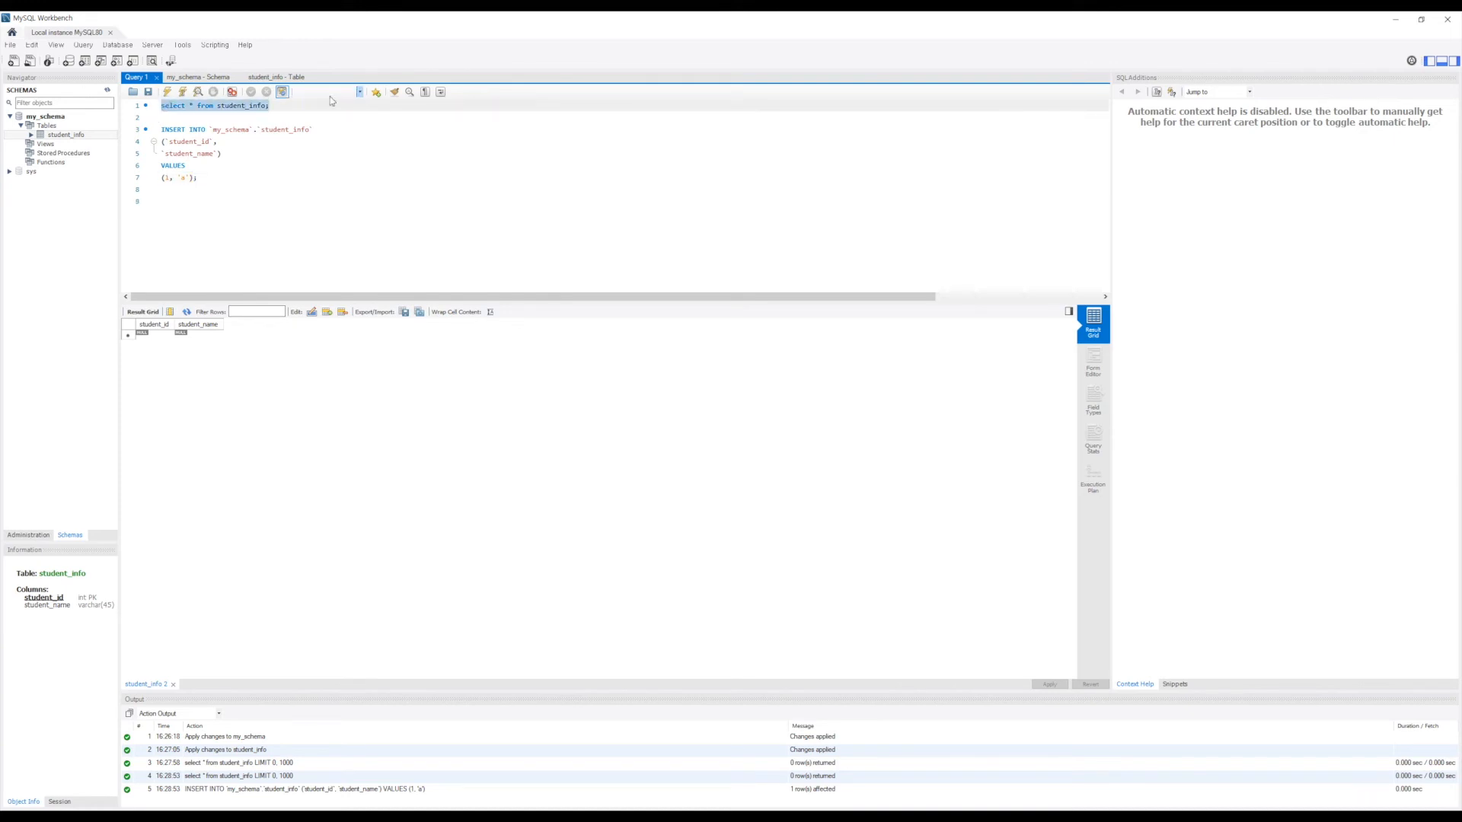
left_click(237, 194)
left_click(228, 203)
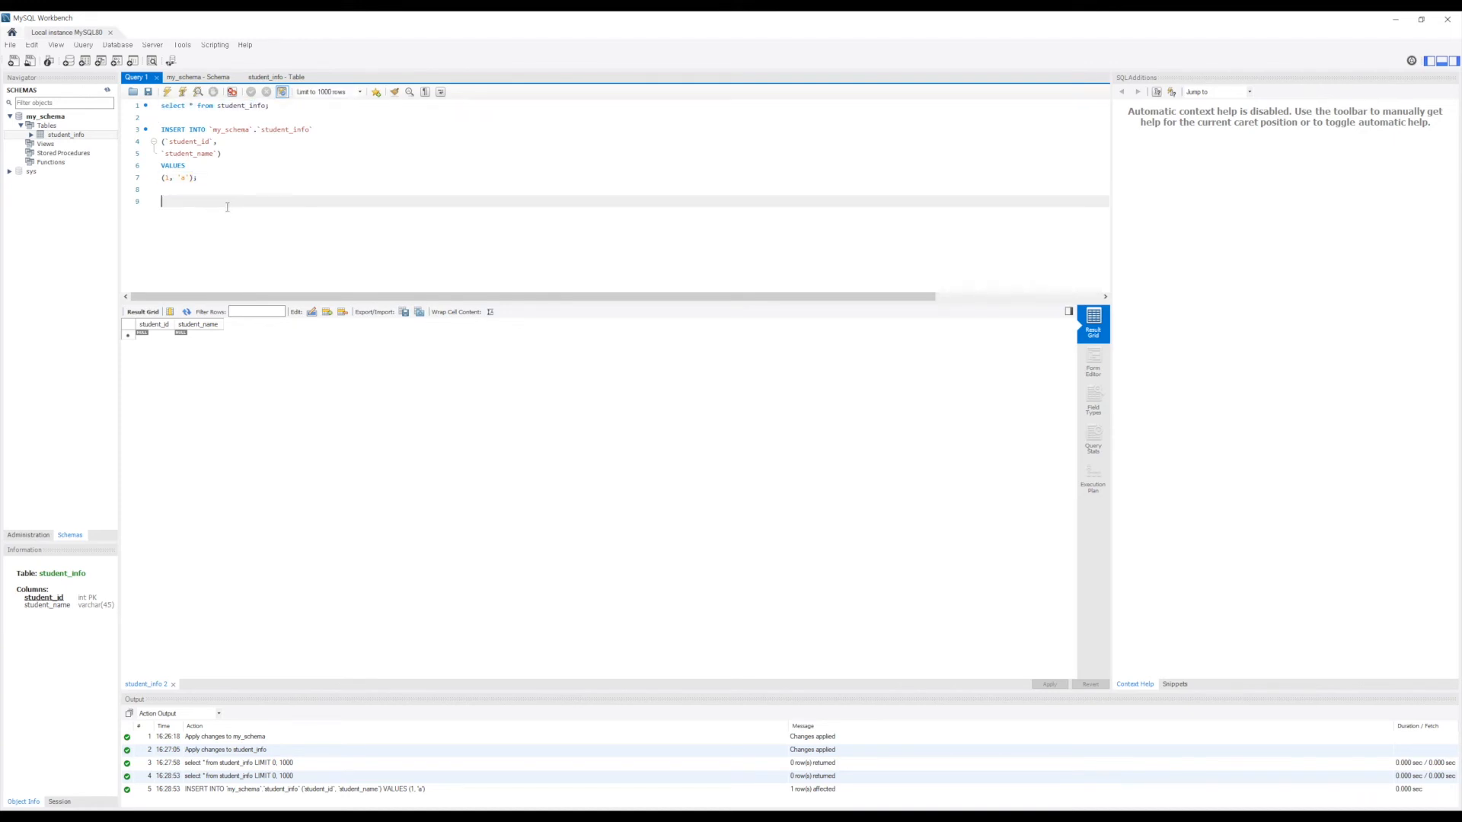
key("ctrl+v")
left_click(167, 91)
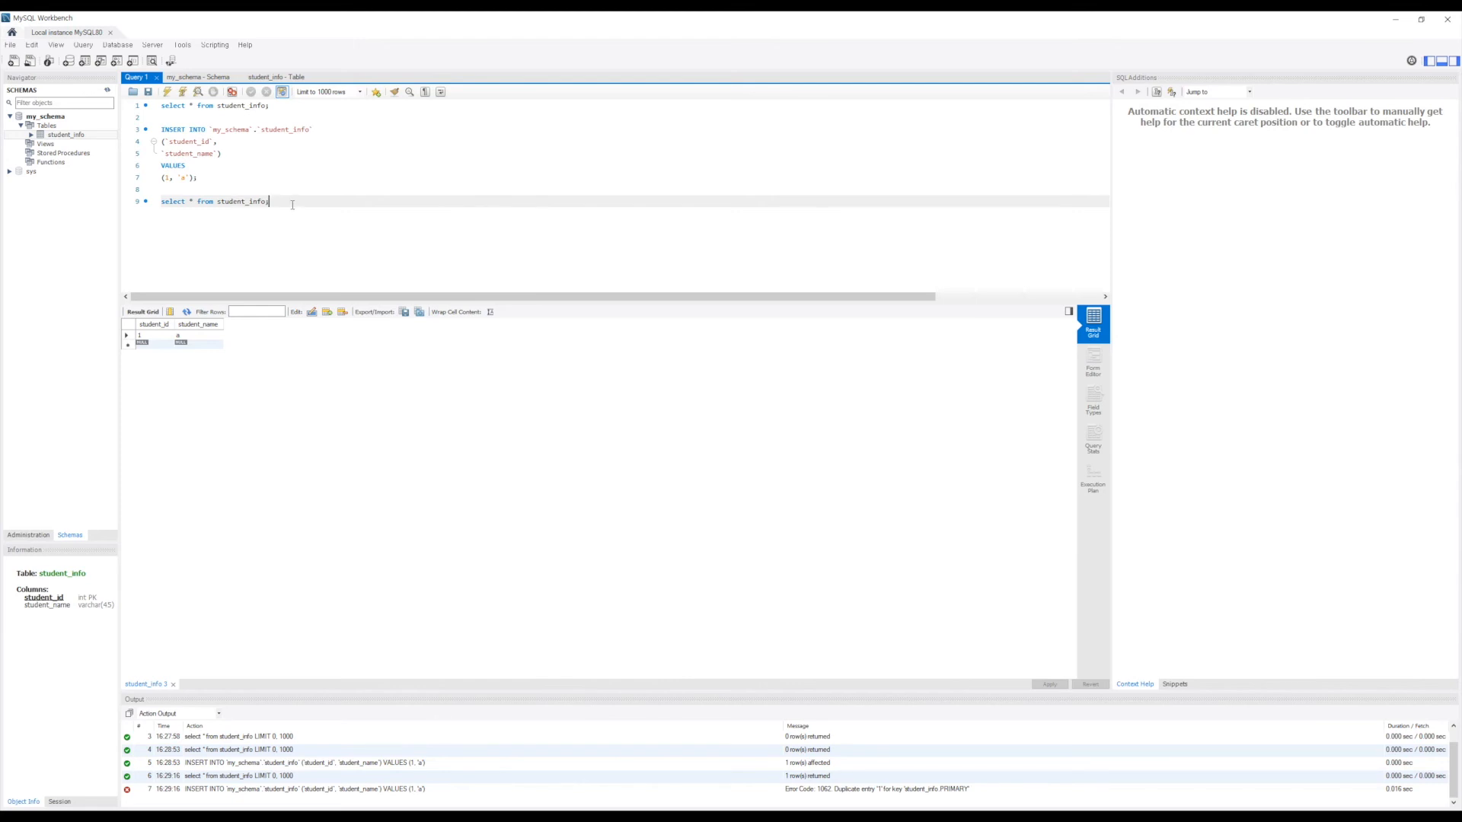
Step: Duplicate the first INSERT statement below the existing queries
key("Return")
key("Return")
key("Up")
key("Up")
key("Up")
key("Up")
key("Up")
key("Up")
key("Up")
key("Up")
key("Up")
key("Up")
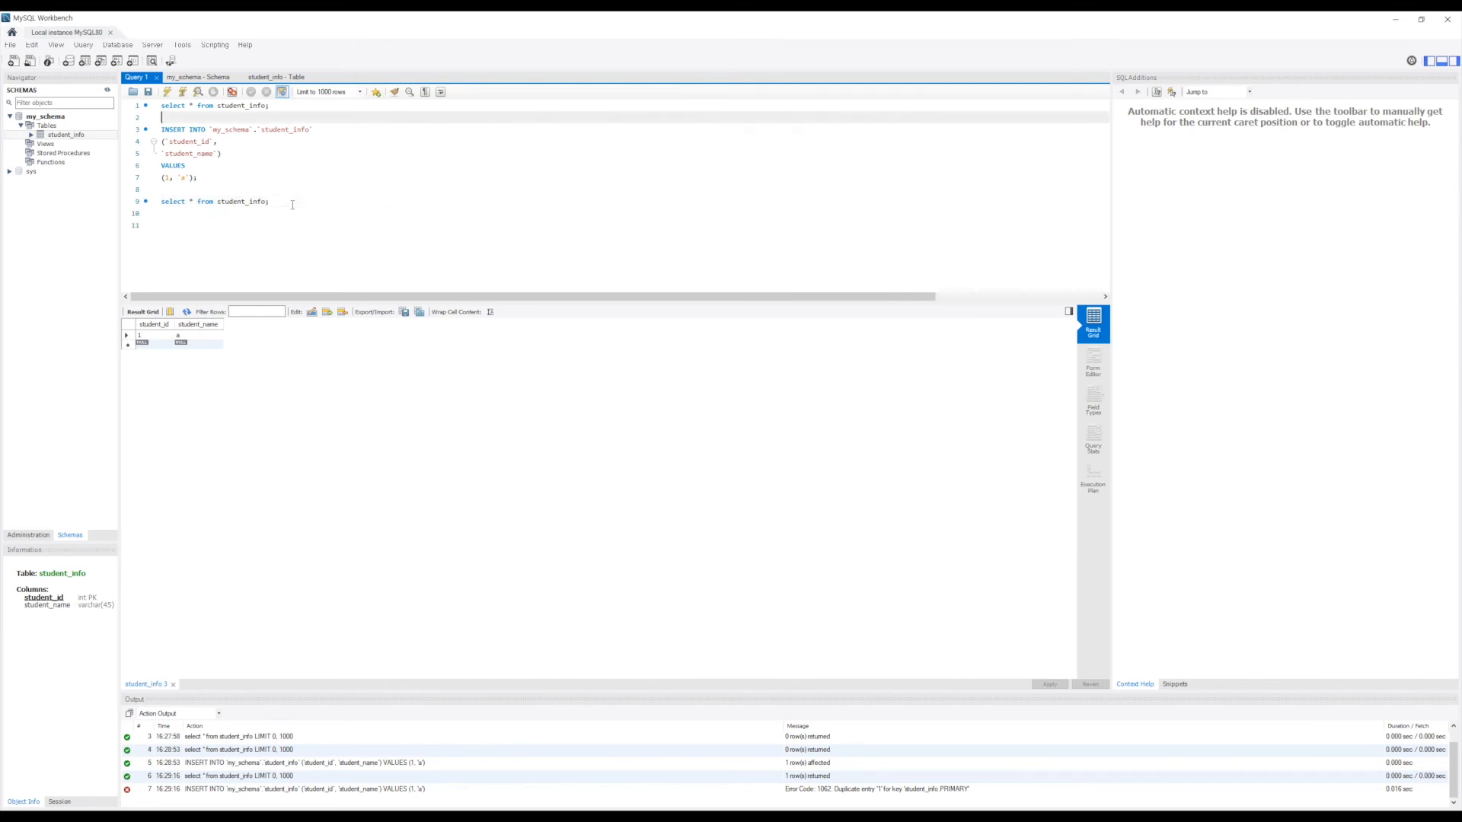
key("Down")
key("Down")
key("shift+Down")
key("shift+Down")
key("shift+Down")
key("shift+Down")
key("shift+Down")
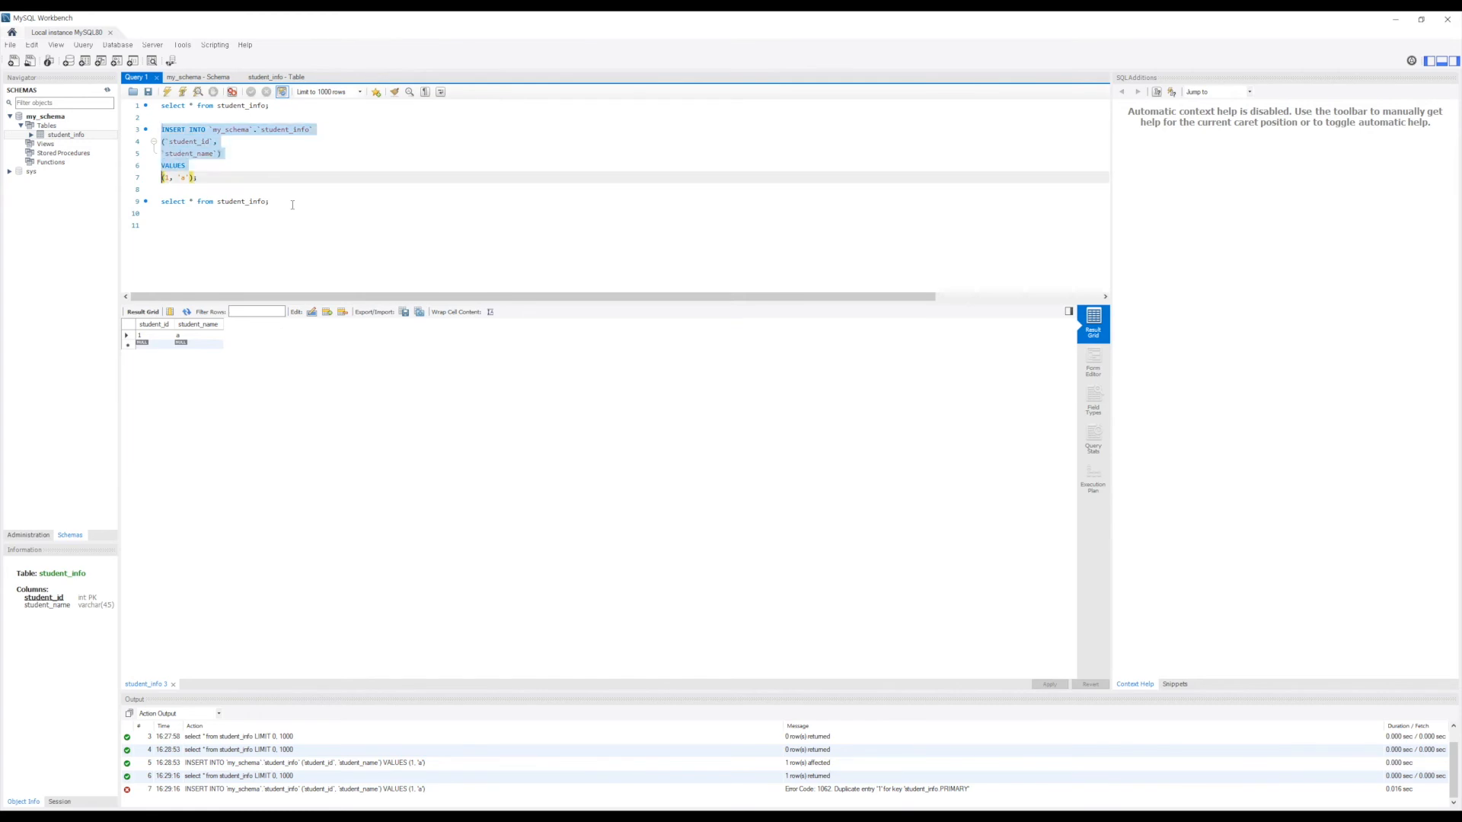
key("ctrl+c")
key("Down")
key("Down")
key("Down")
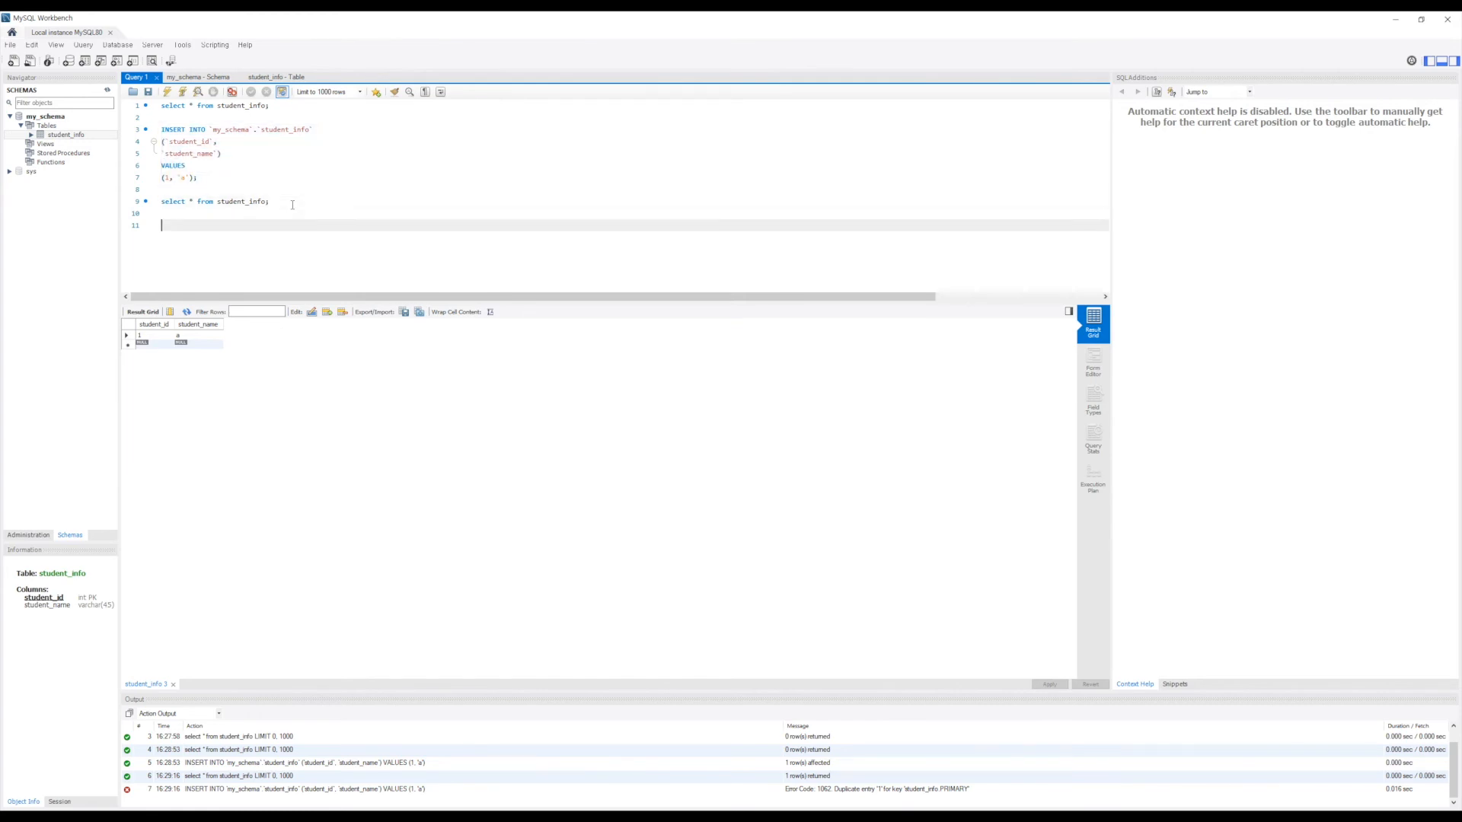
key("ctrl+v")
Step: Change the copied INSERT's values to (2, 'b'), (3, 'c') and execute it
key("Left")
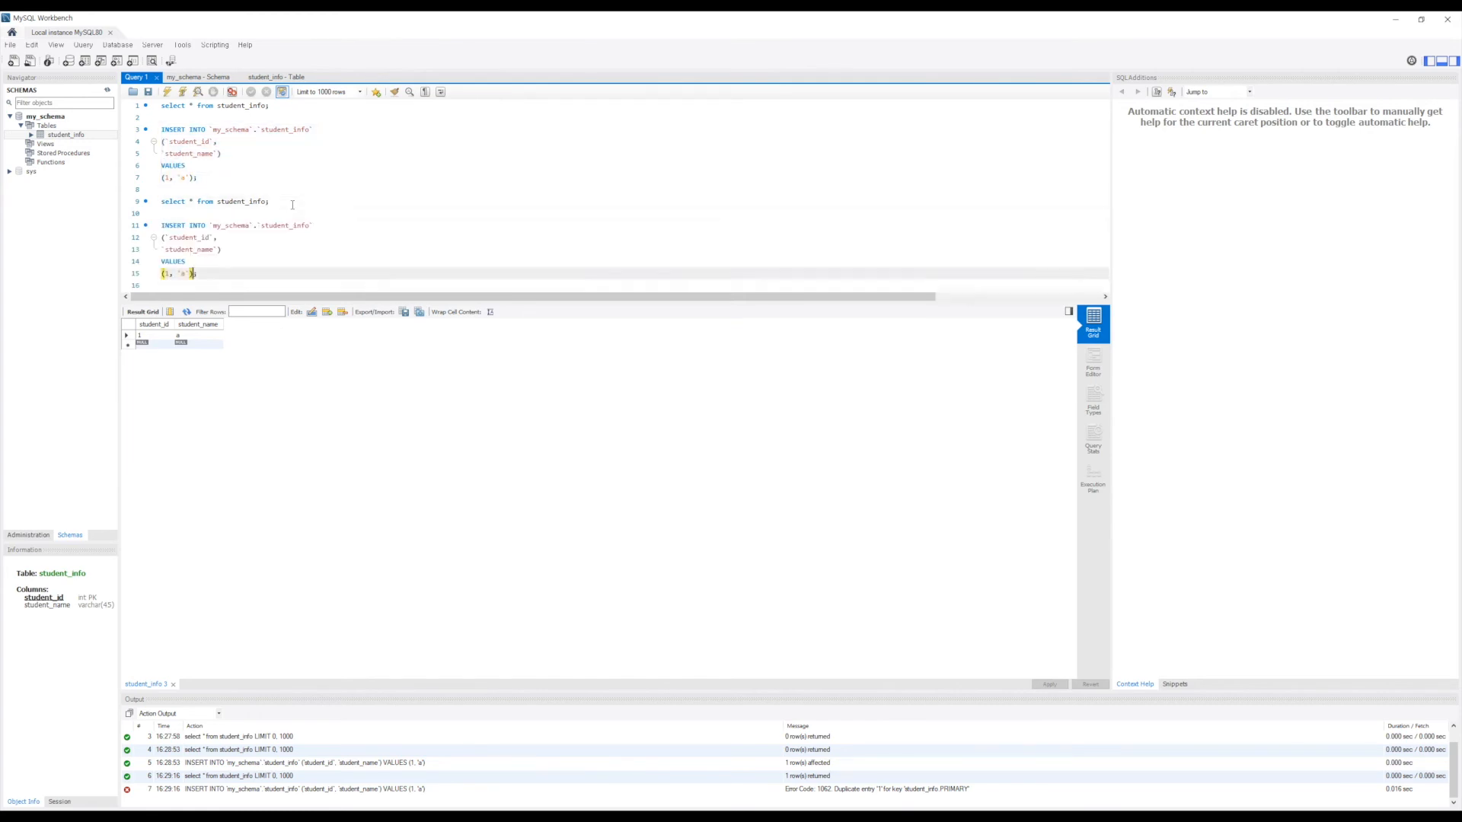
type(",")
key("Left")
key("Left")
key("Left")
key("Left")
key("Left")
key("BackSpace")
type("b")
key("Right")
key("Right")
key("Right")
key("Right")
type(", (3, 'c')")
left_click_drag(239, 274, 122, 226)
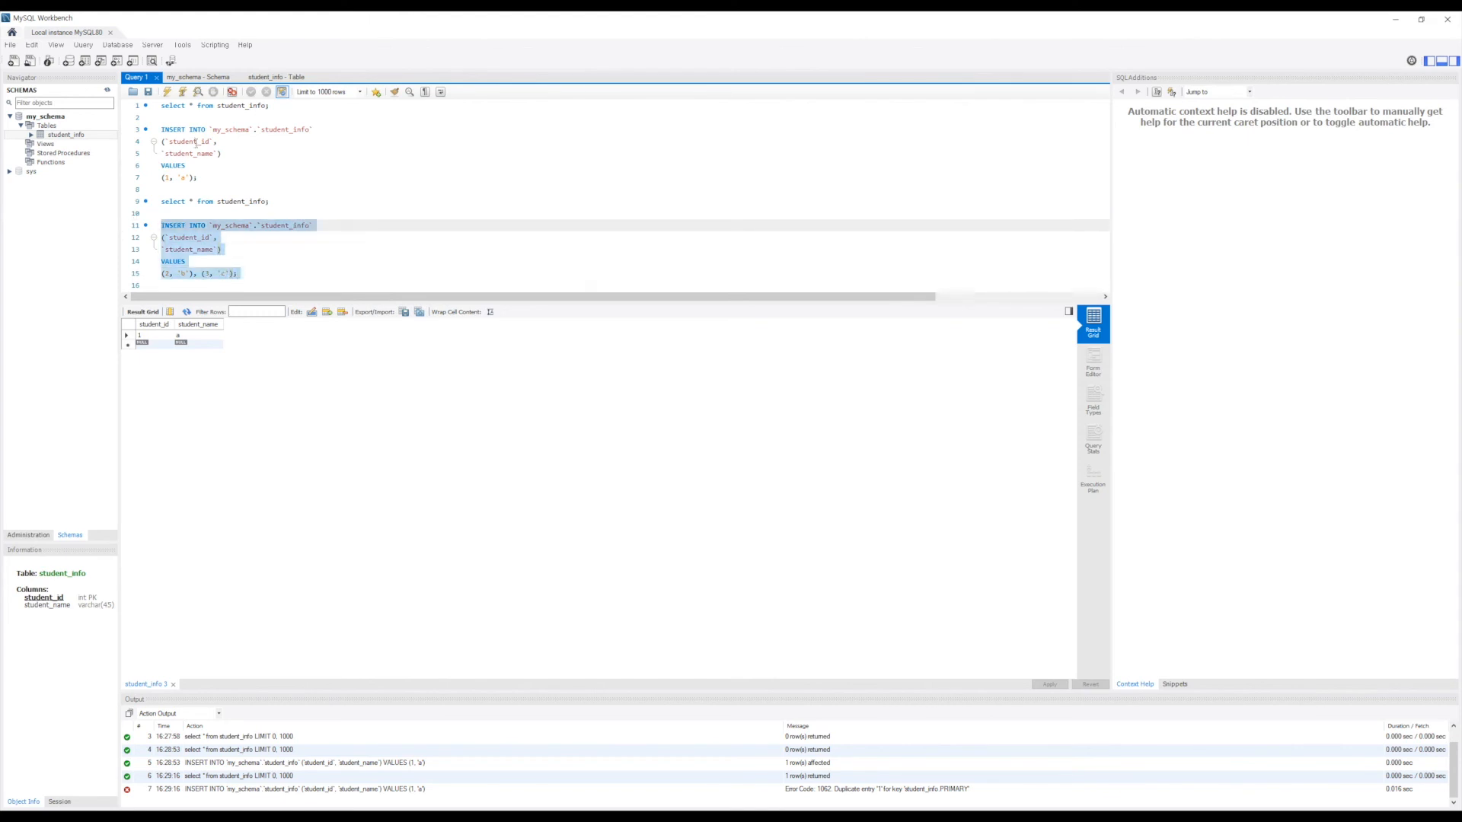
left_click(167, 92)
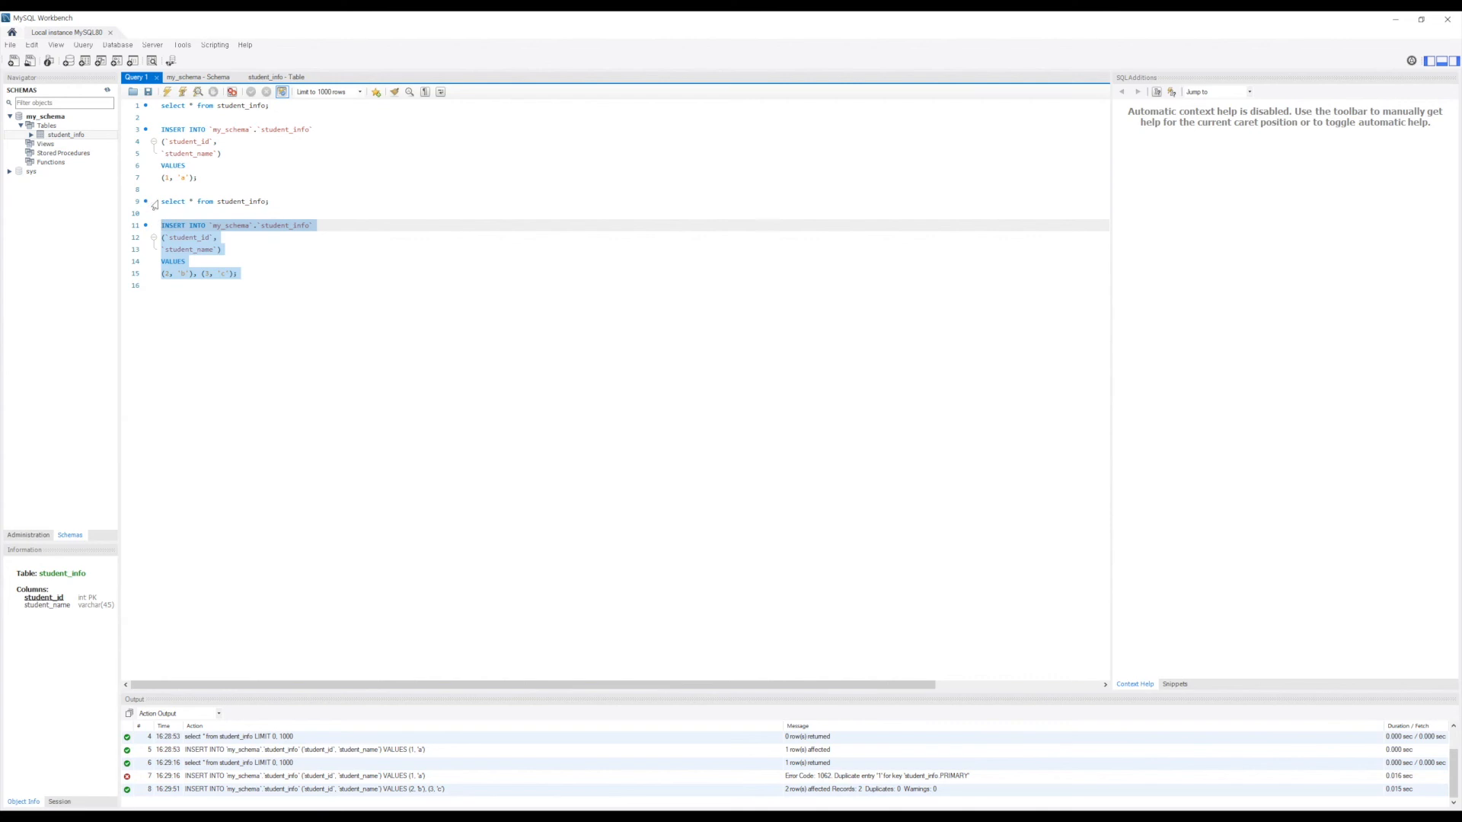
Step: Paste SELECT * FROM student_info onto line 17 and run it, returning rows 1 a, 2 b, 3 c
left_click(268, 193)
triple_click(315, 200)
key("ctrl+c")
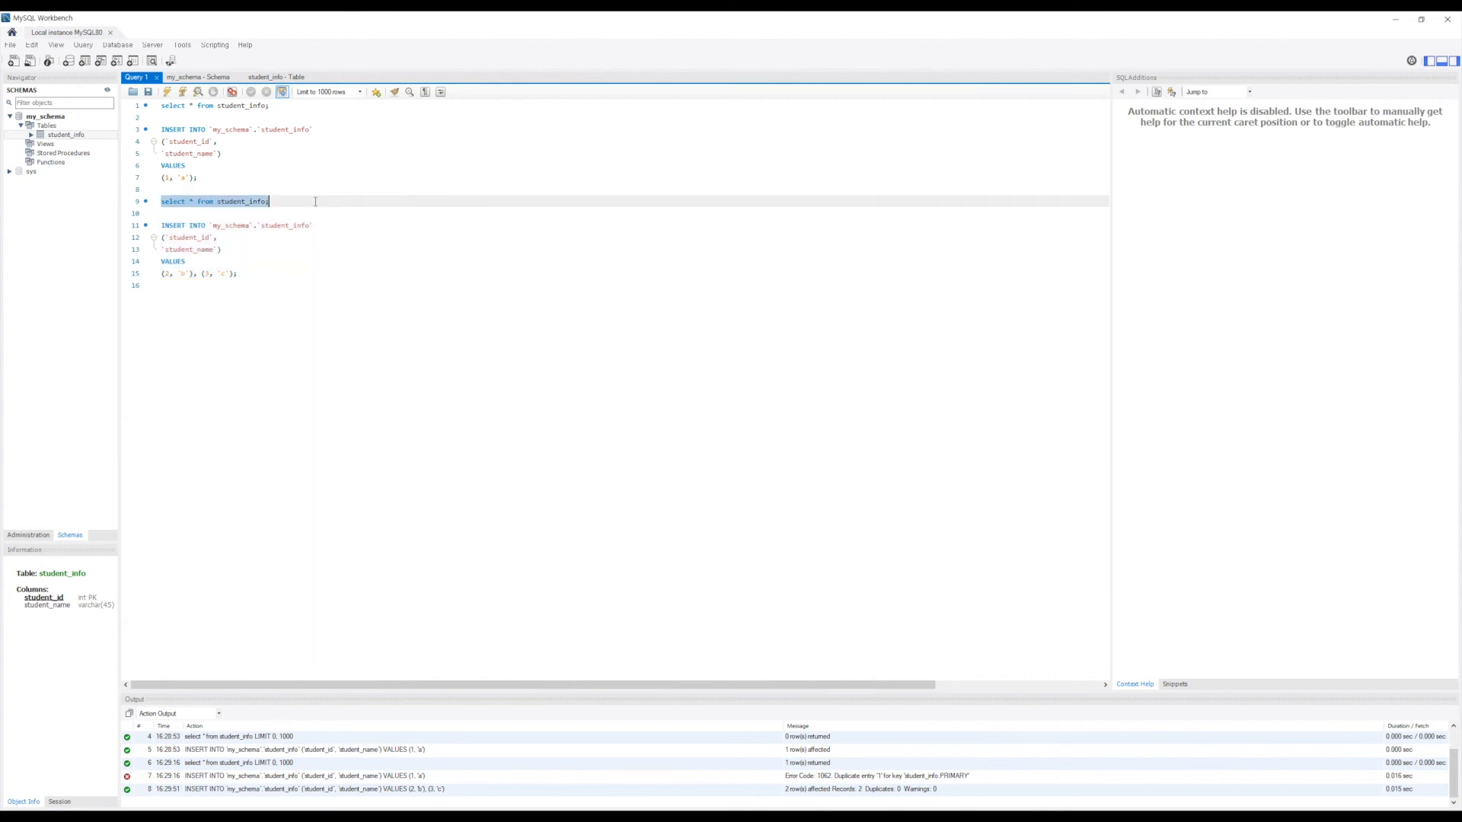
left_click(271, 294)
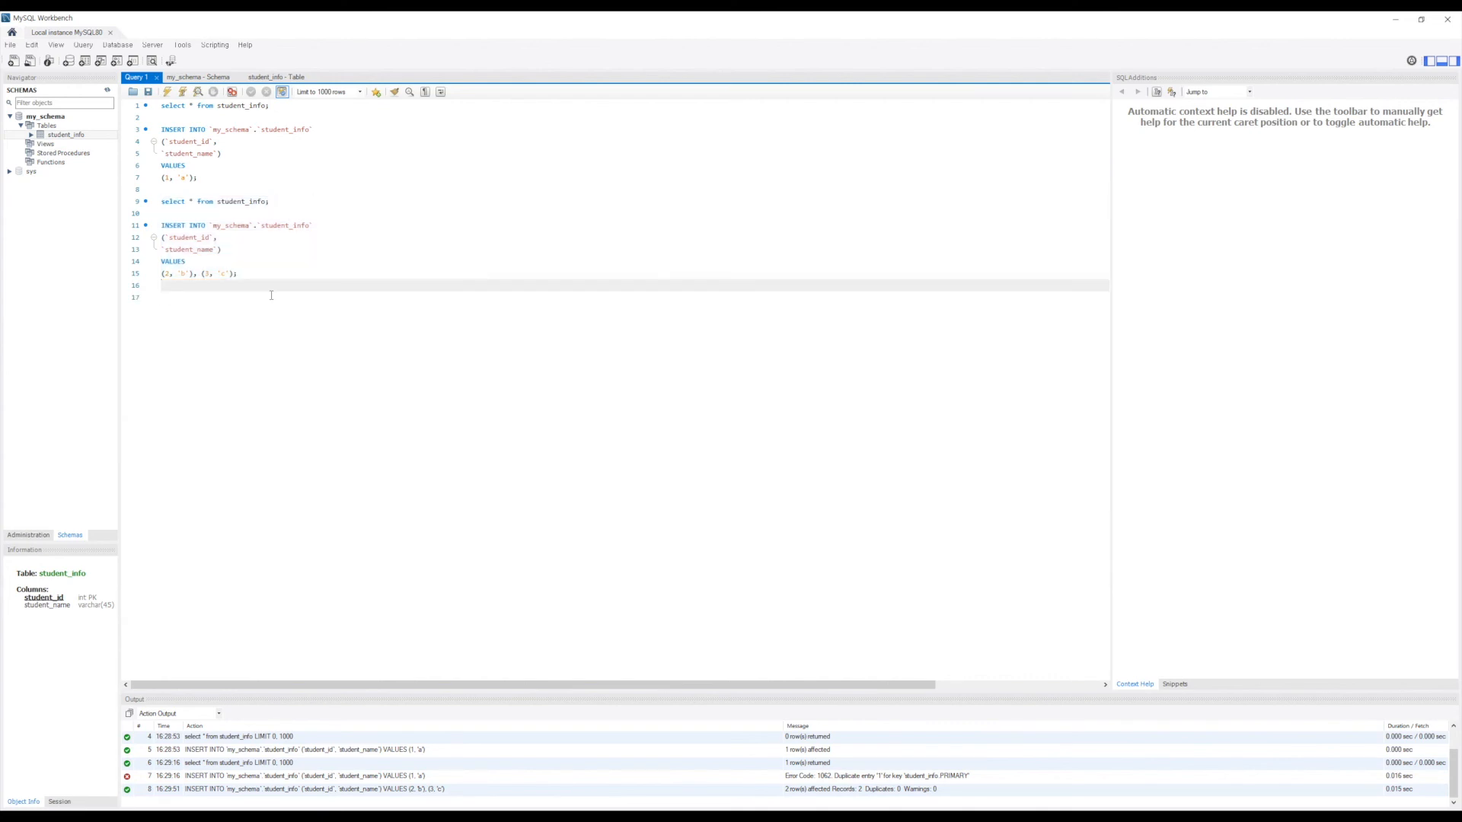
left_click(270, 294)
key("ctrl+v")
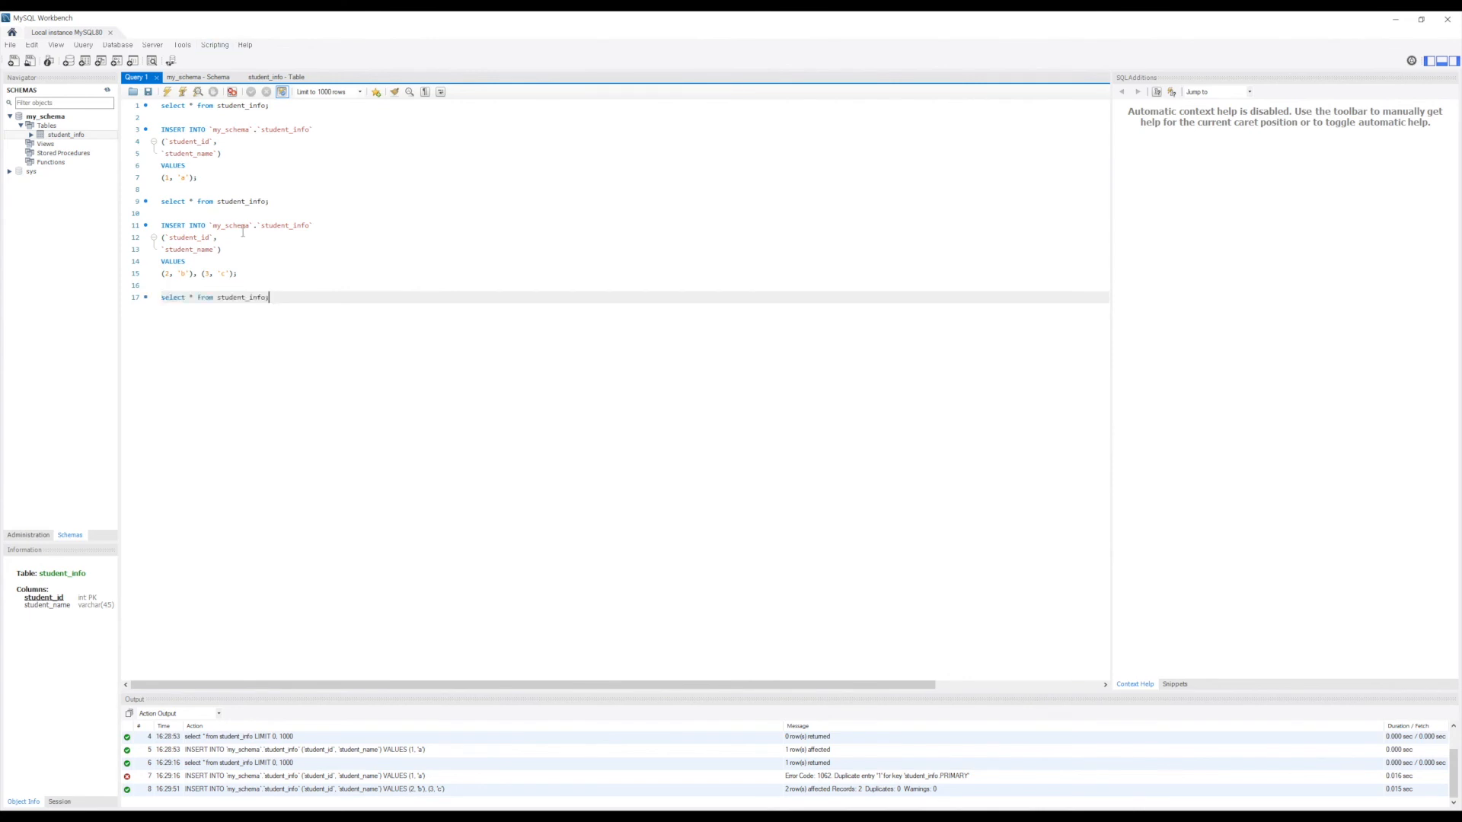
key("shift+End")
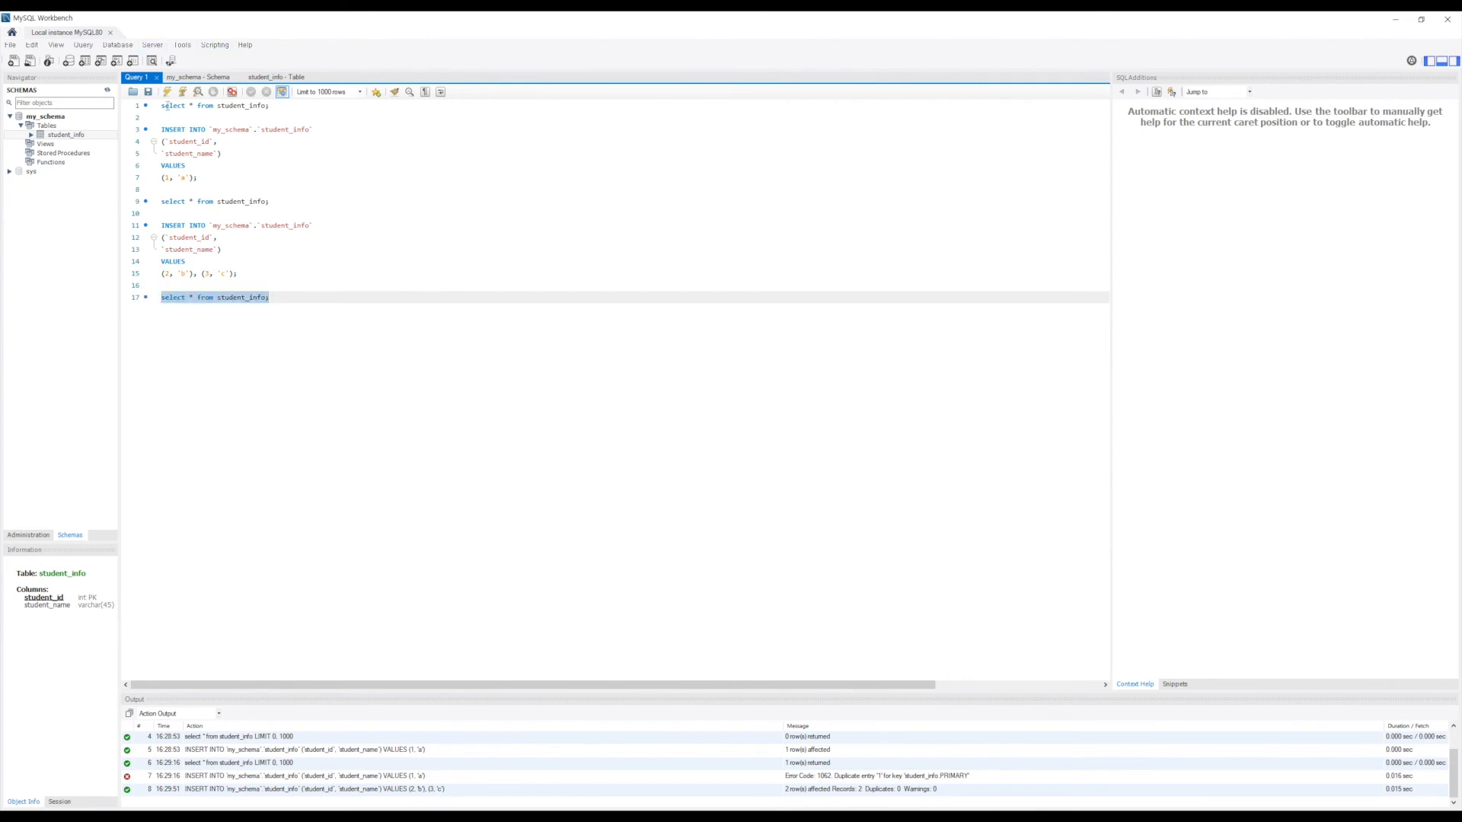
left_click(168, 92)
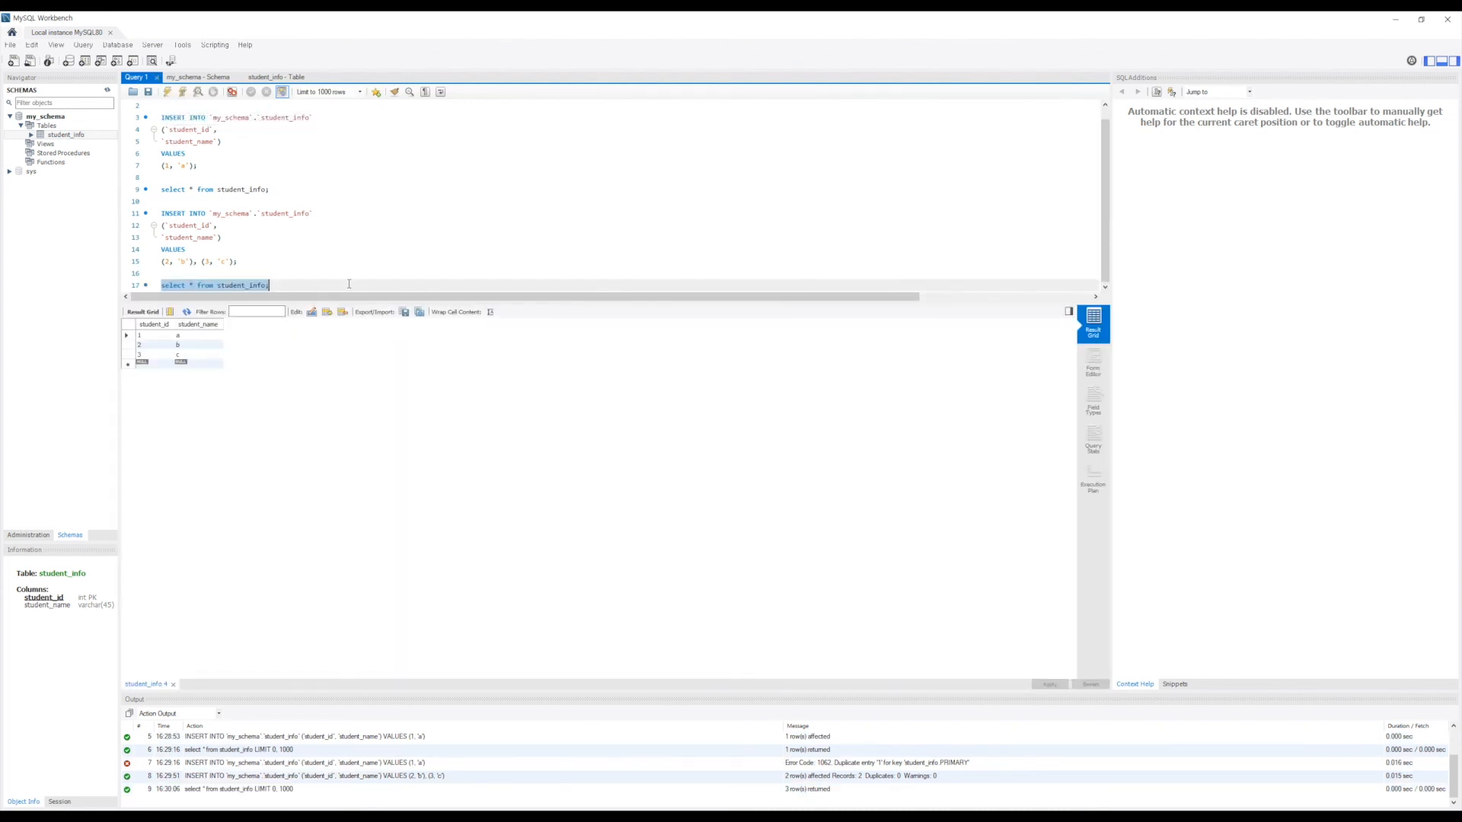
left_click(305, 288)
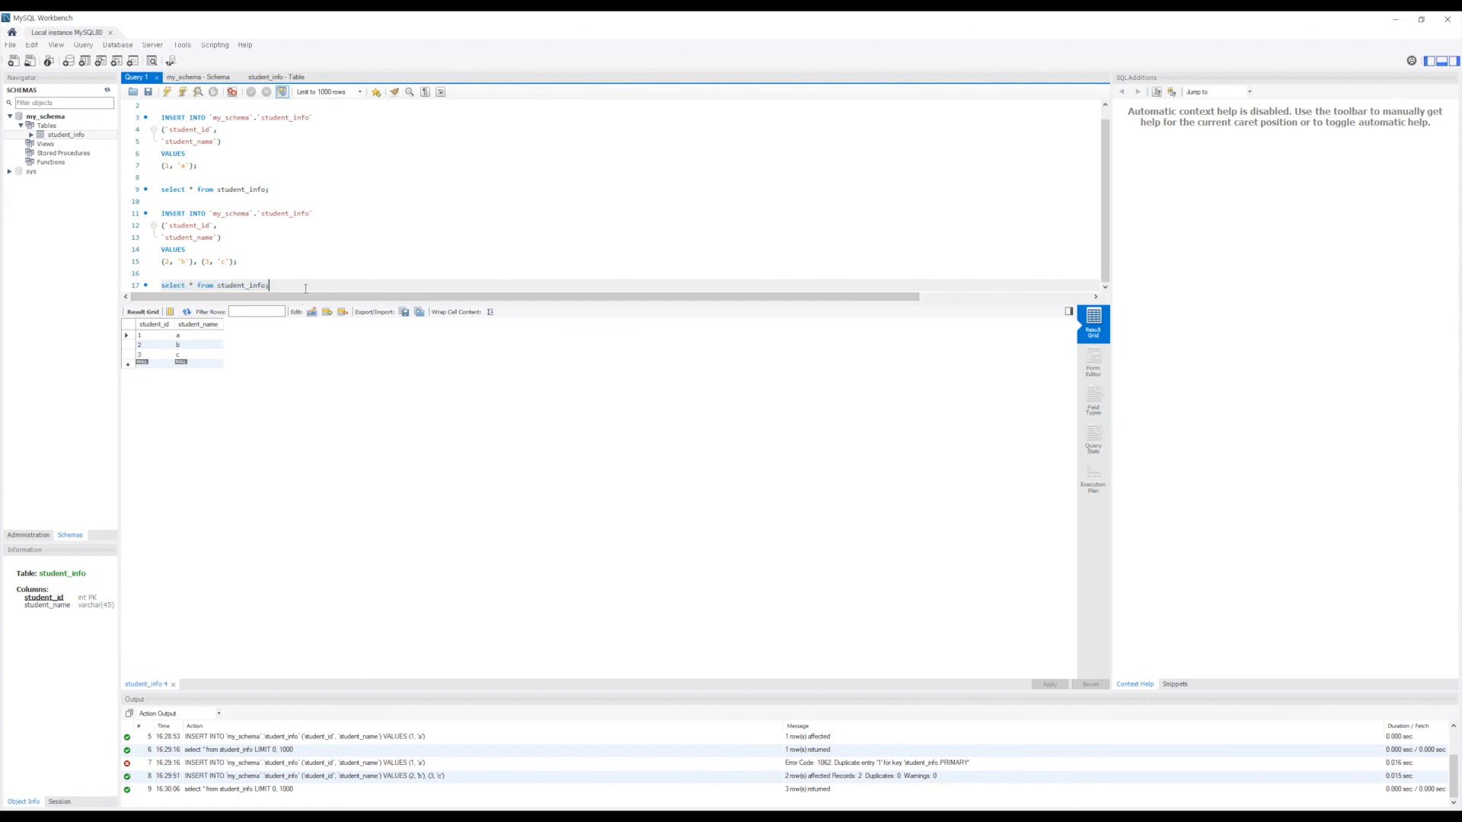
key("Return")
key("Return")
key("Return")
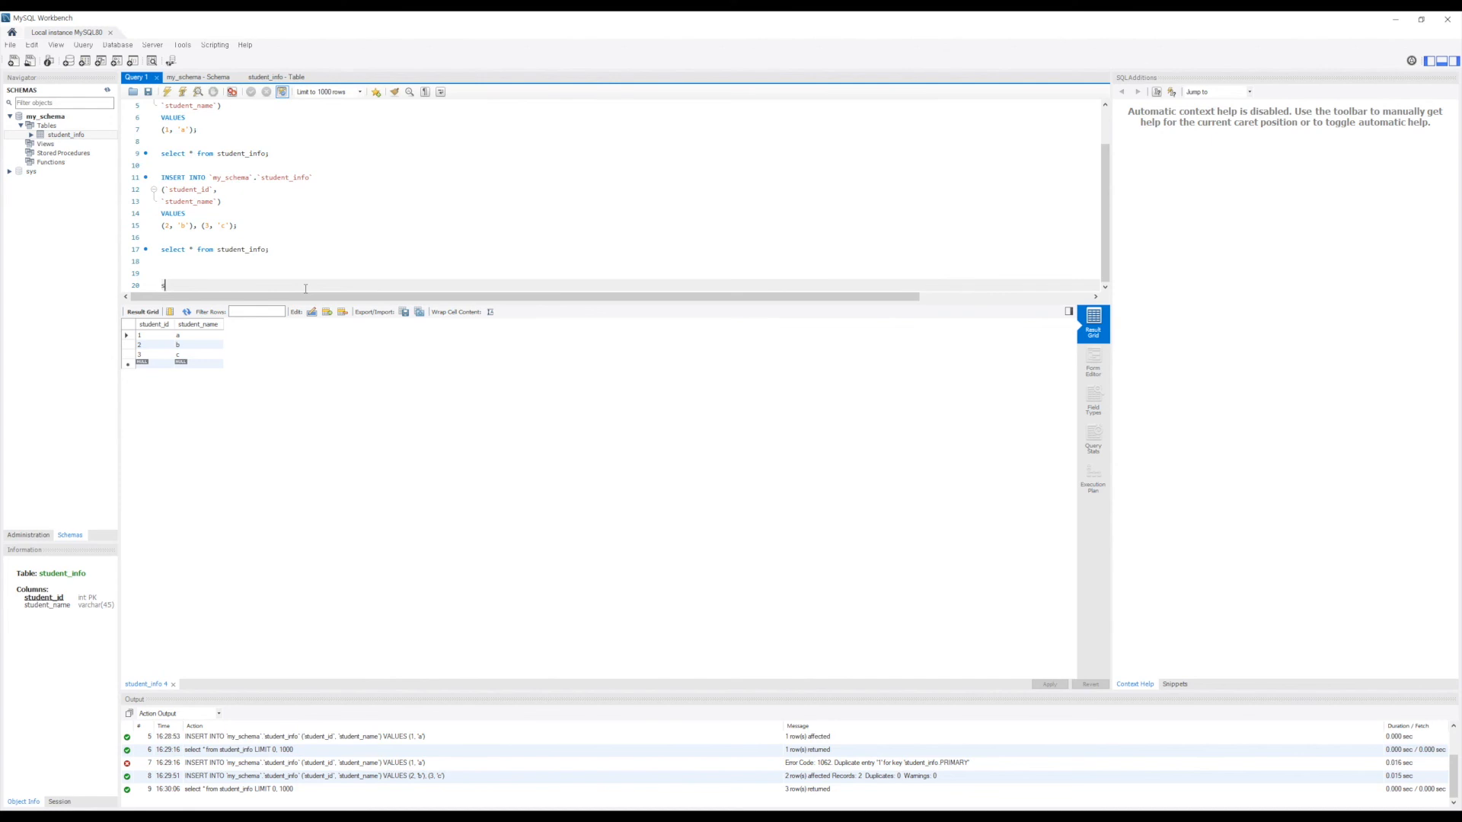
Step: Run select * from student_info where student_id > 1, returning rows 2 b and 3 c
type("se")
type("lect ")
type("* from st")
type("udent")
type("_info where")
type(" sutdent")
key("BackSpace")
key("BackSpace")
key("BackSpace")
key("BackSpace")
key("BackSpace")
key("BackSpace")
type("tudent_id > 1")
key("Left")
key("shift+Home")
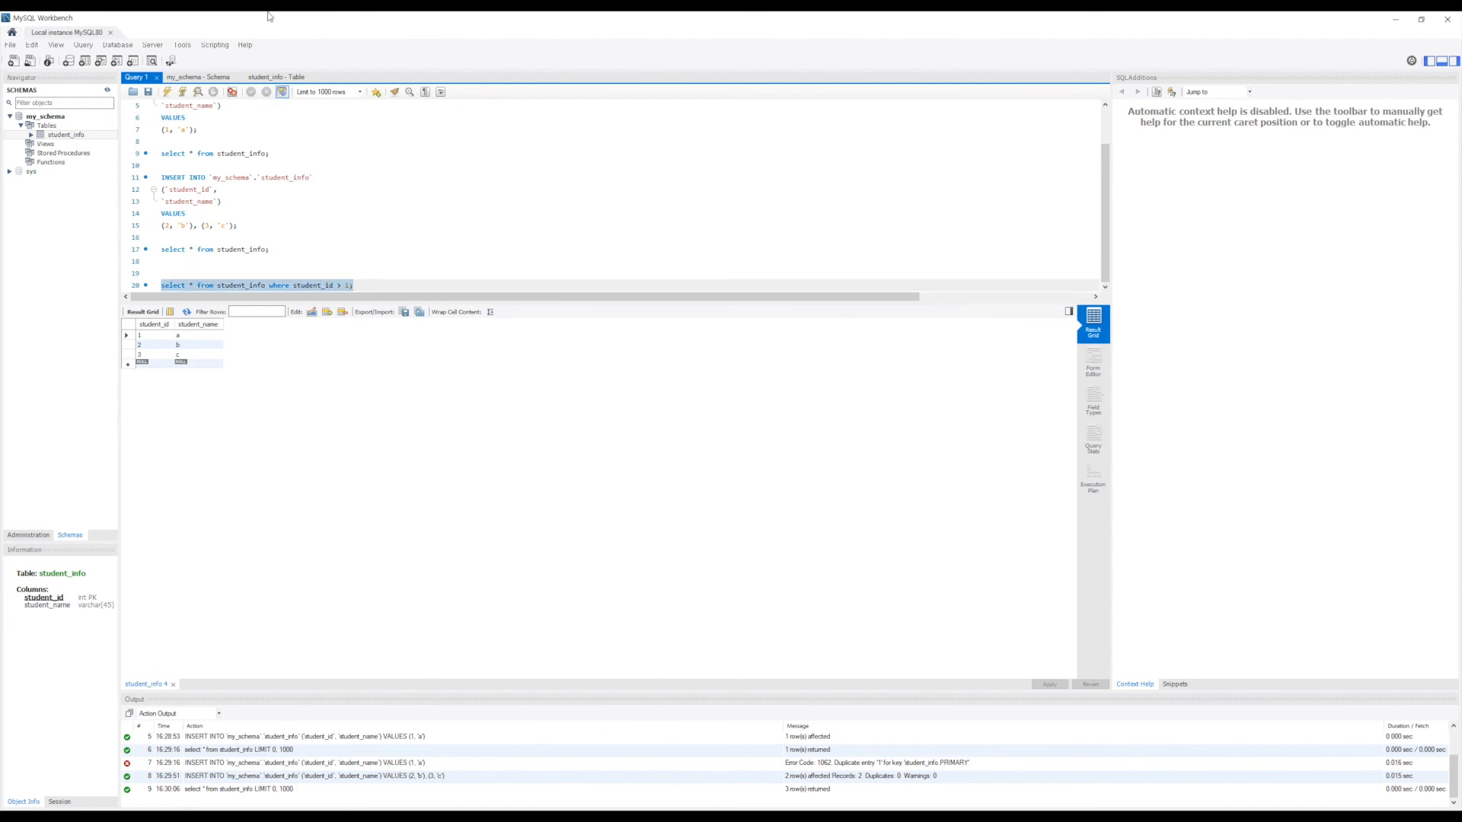
left_click(168, 92)
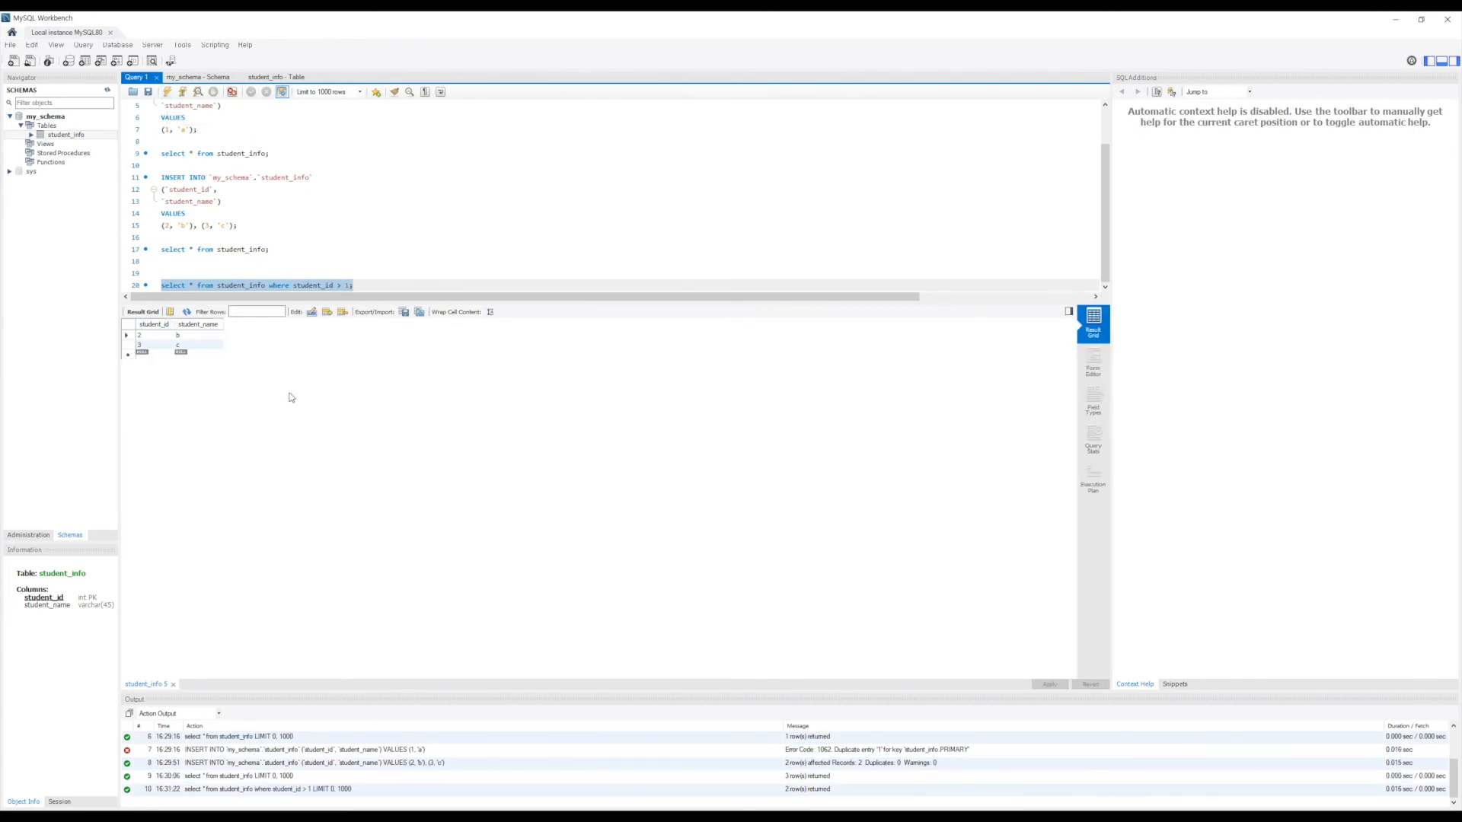
left_click(380, 284)
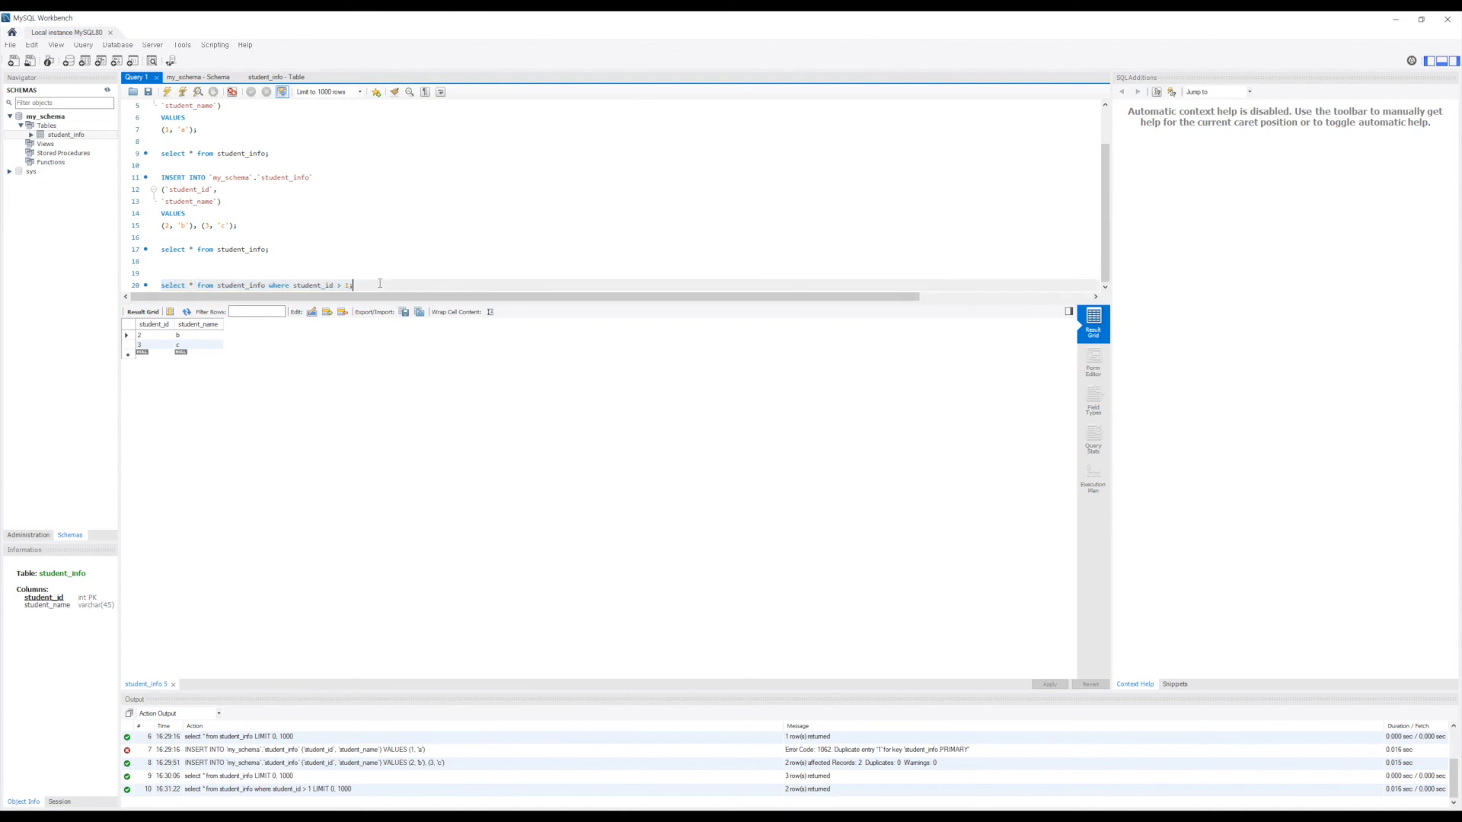